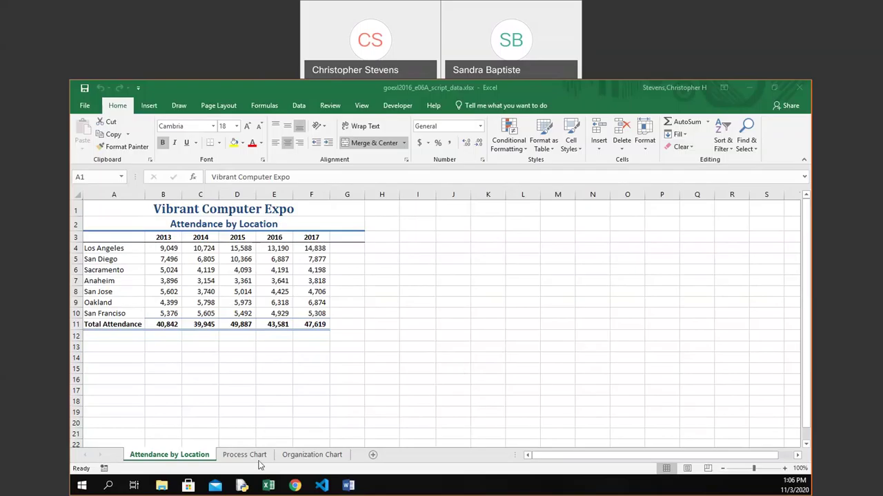
- Switch to the Canvas course site in Chrome and log back in with the saved credentials
{"action": "mouse_move", "coordinate": [294, 485]}
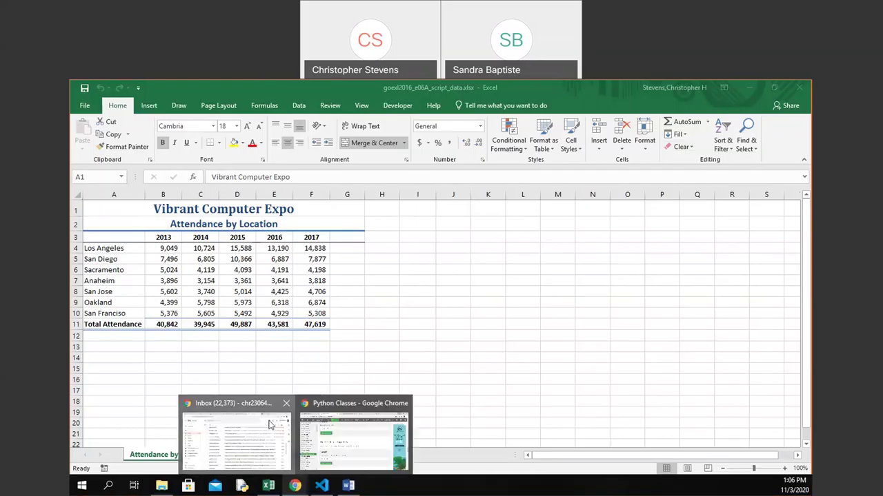
{"action": "key", "text": "alt+Tab"}
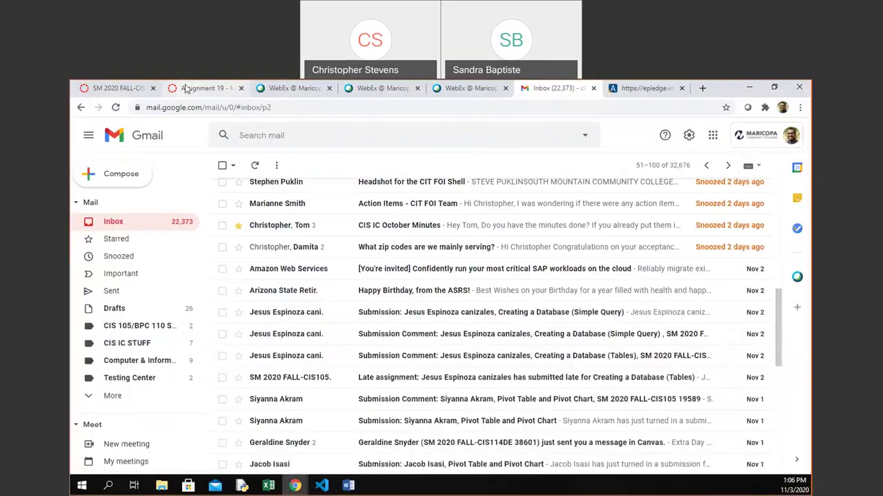
{"action": "left_click", "coordinate": [202, 88]}
{"action": "left_click", "coordinate": [114, 88]}
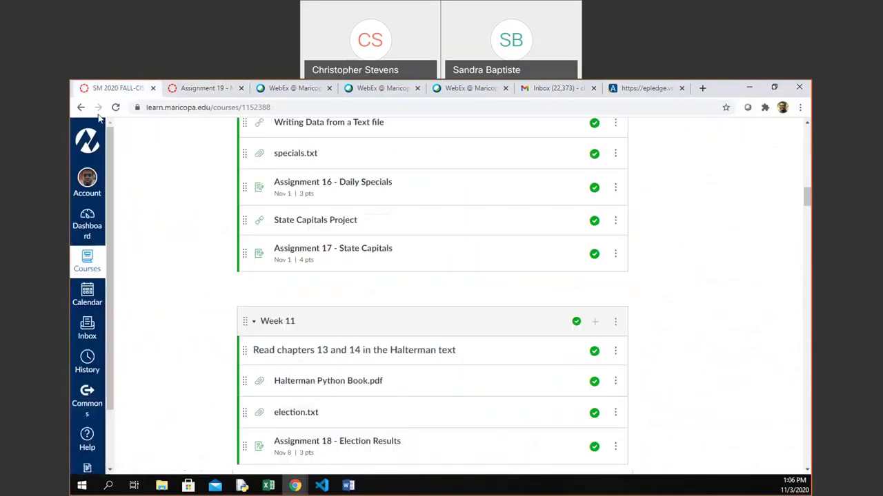
{"action": "left_click", "coordinate": [86, 258]}
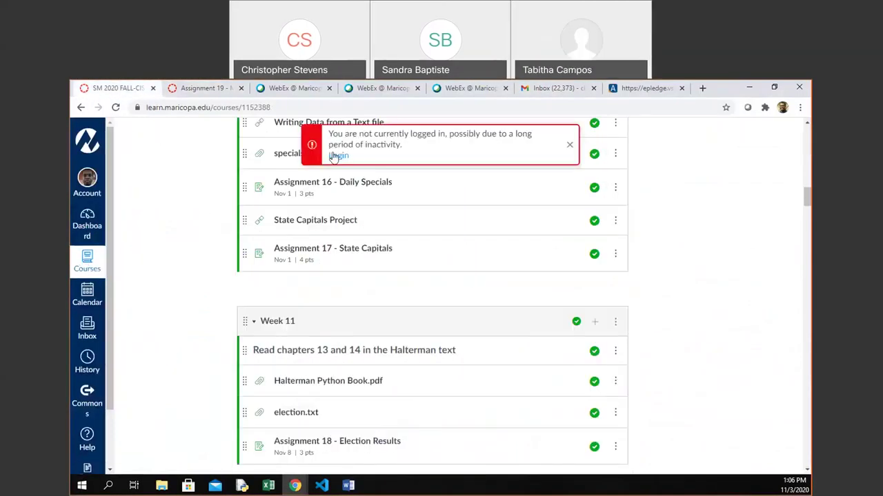
{"action": "left_click", "coordinate": [333, 157]}
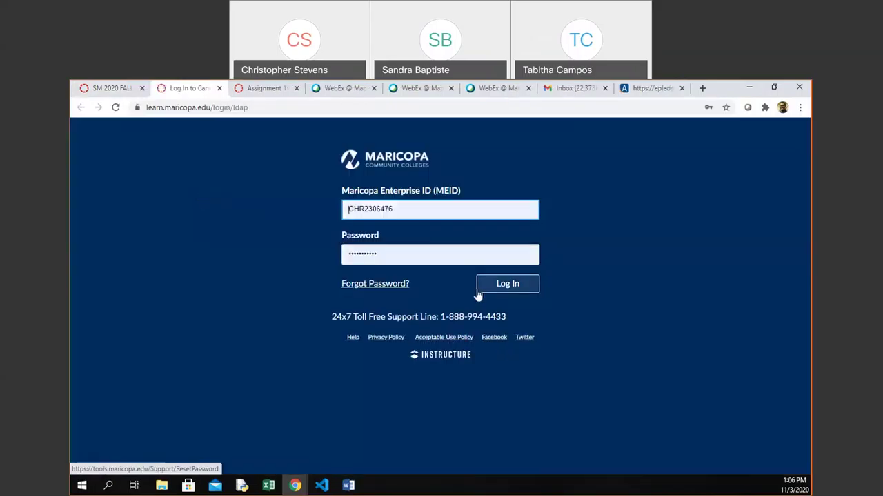
{"action": "left_click", "coordinate": [478, 292]}
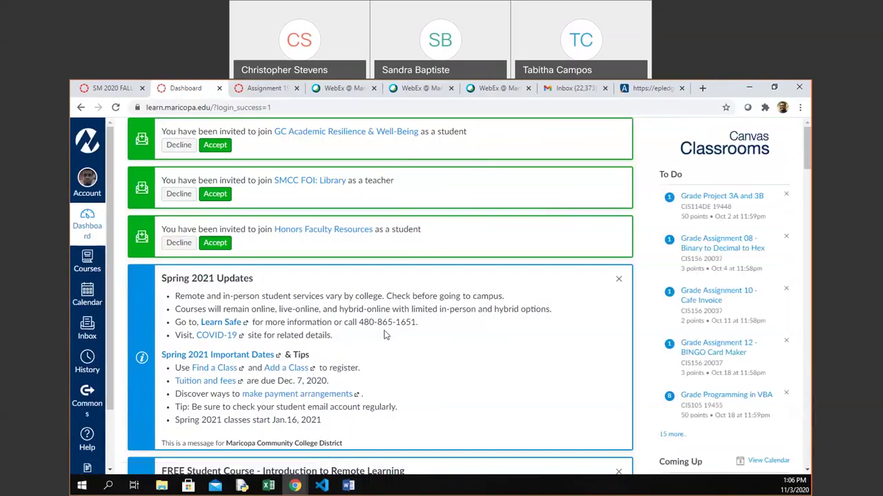
- Open the CIS114DE 19448 course and collapse Module 4 and Module 5 in its module list
{"action": "scroll", "coordinate": [386, 336], "scroll_direction": "down", "scroll_amount": 7}
{"action": "left_click", "coordinate": [188, 435]}
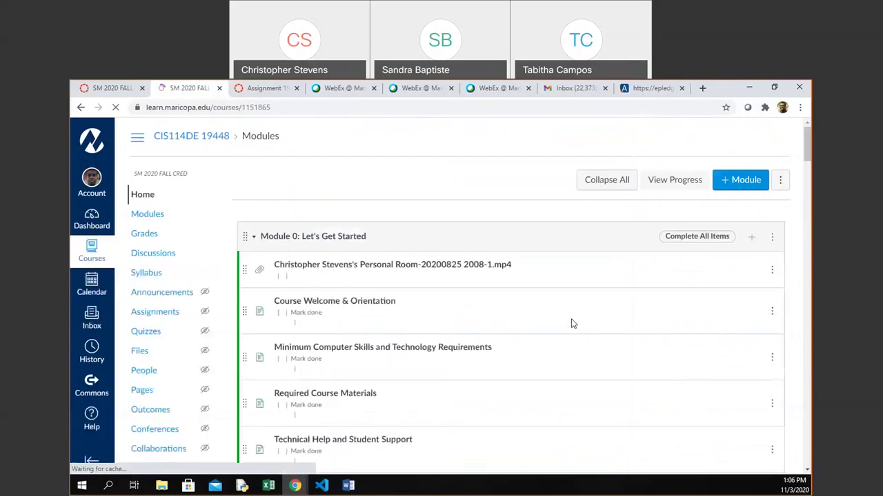
{"action": "scroll", "coordinate": [571, 323], "scroll_direction": "down", "scroll_amount": 2}
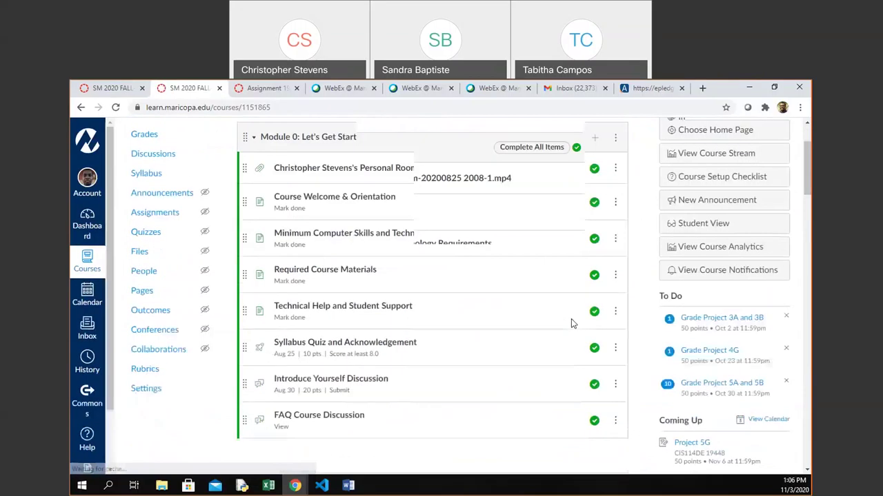
{"action": "scroll", "coordinate": [571, 322], "scroll_direction": "down", "scroll_amount": 3}
{"action": "scroll", "coordinate": [571, 323], "scroll_direction": "down", "scroll_amount": 1}
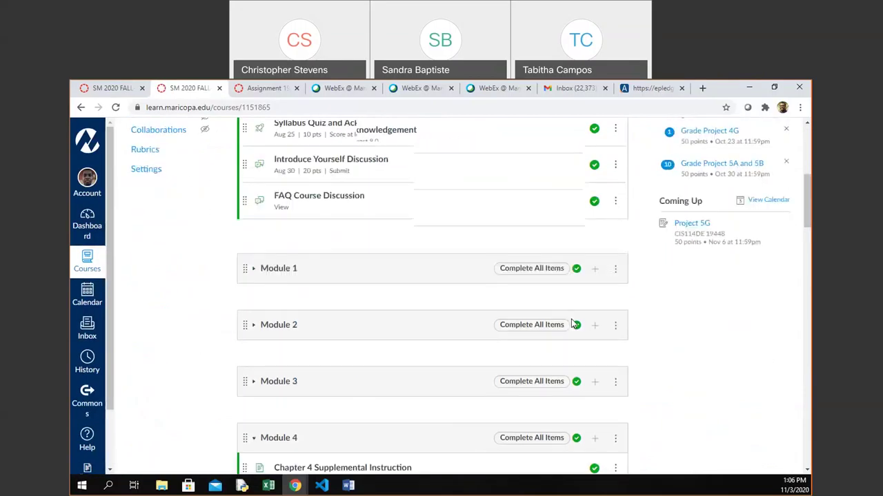
{"action": "scroll", "coordinate": [571, 324], "scroll_direction": "down", "scroll_amount": 1}
{"action": "scroll", "coordinate": [384, 366], "scroll_direction": "down", "scroll_amount": 2}
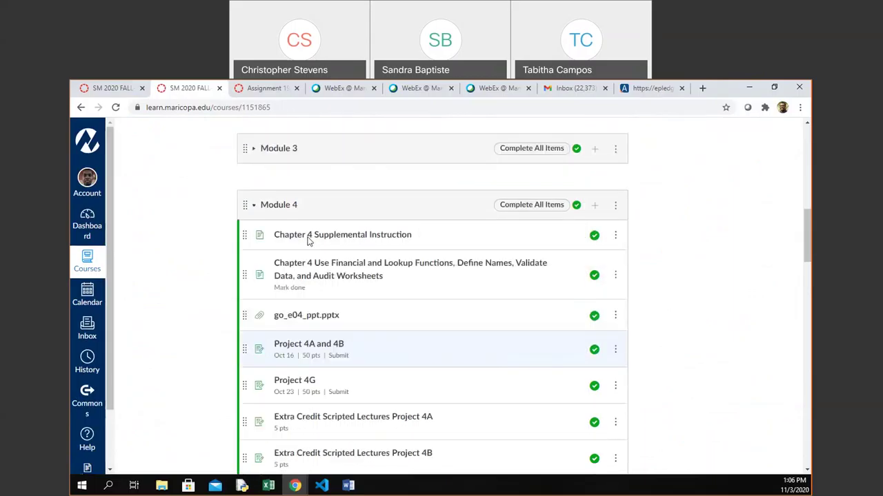
{"action": "left_click", "coordinate": [254, 207]}
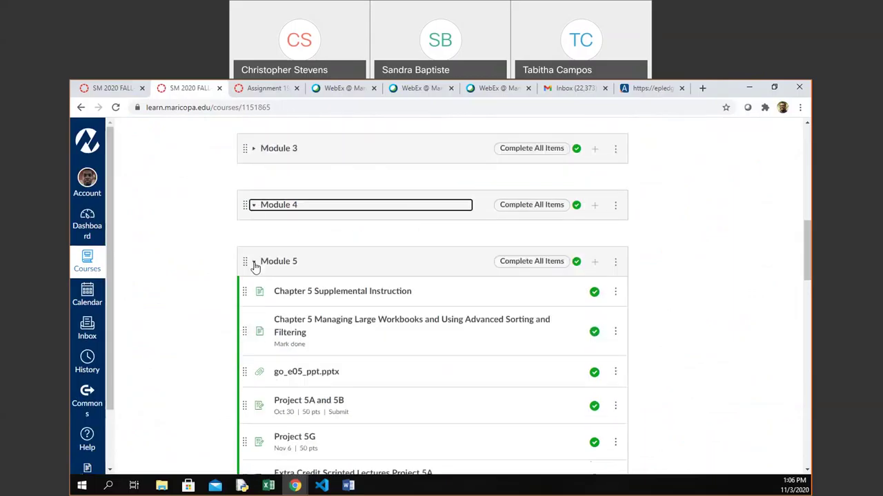
{"action": "left_click", "coordinate": [262, 267]}
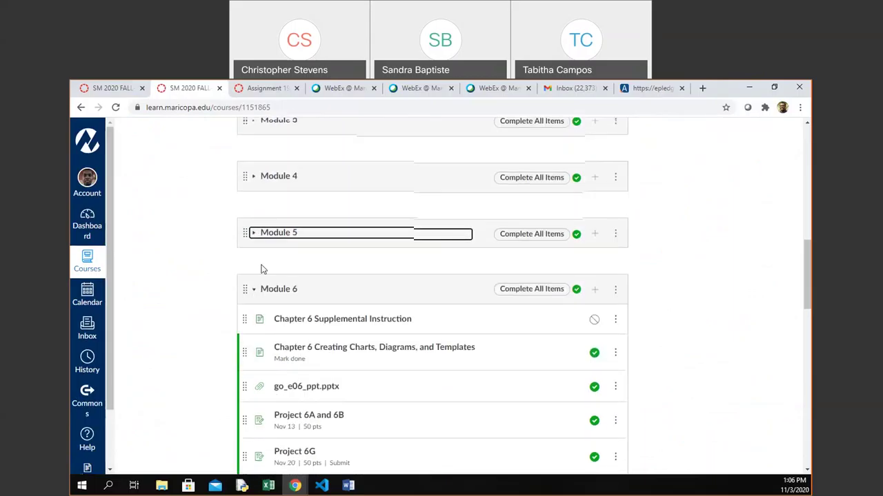
{"action": "scroll", "coordinate": [315, 252], "scroll_direction": "down", "scroll_amount": 1}
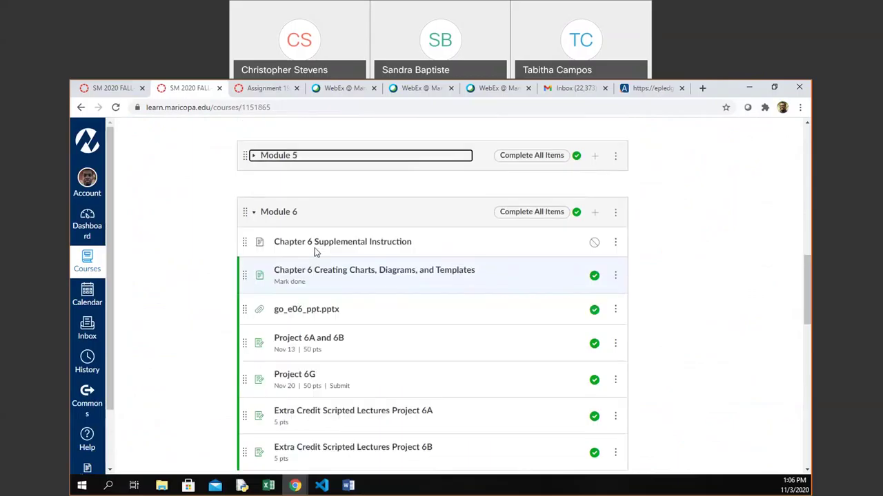
- Open the Chapter 6 Creating Charts, Diagrams, and Templates page in Module 6 and review its Read and Watch sections
{"action": "left_click", "coordinate": [343, 277]}
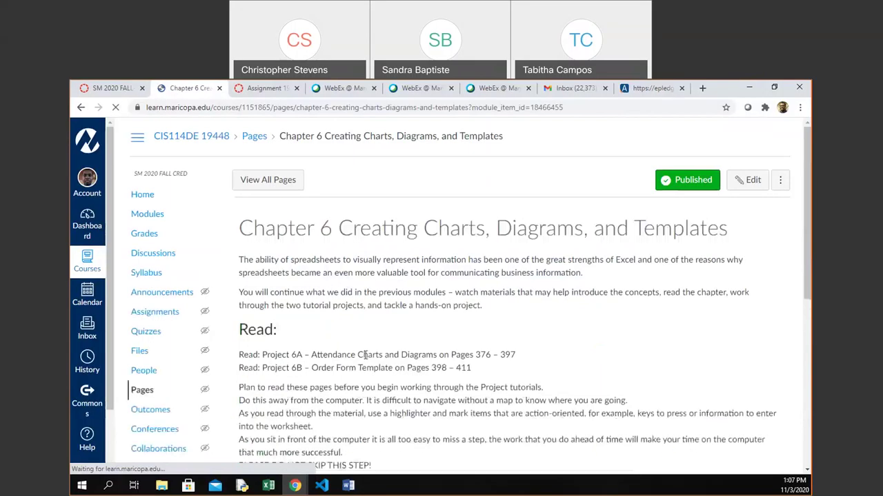
{"action": "scroll", "coordinate": [365, 354], "scroll_direction": "down", "scroll_amount": 2}
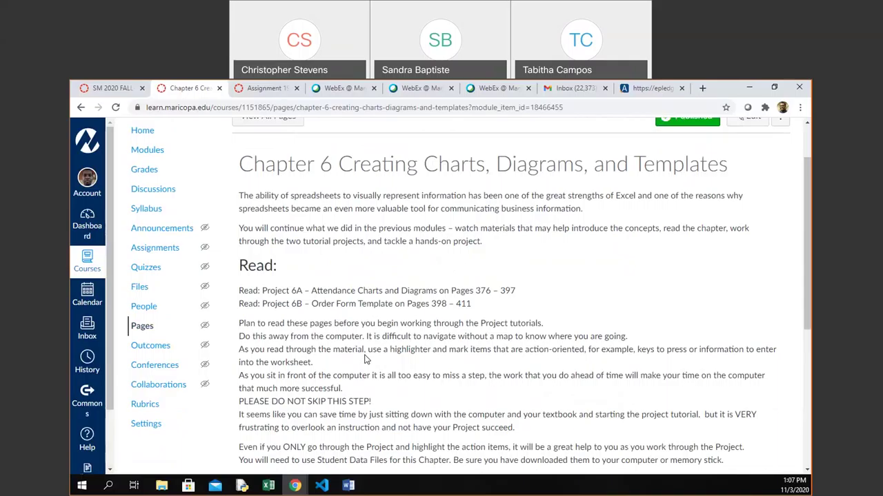
{"action": "scroll", "coordinate": [366, 359], "scroll_direction": "down", "scroll_amount": 1}
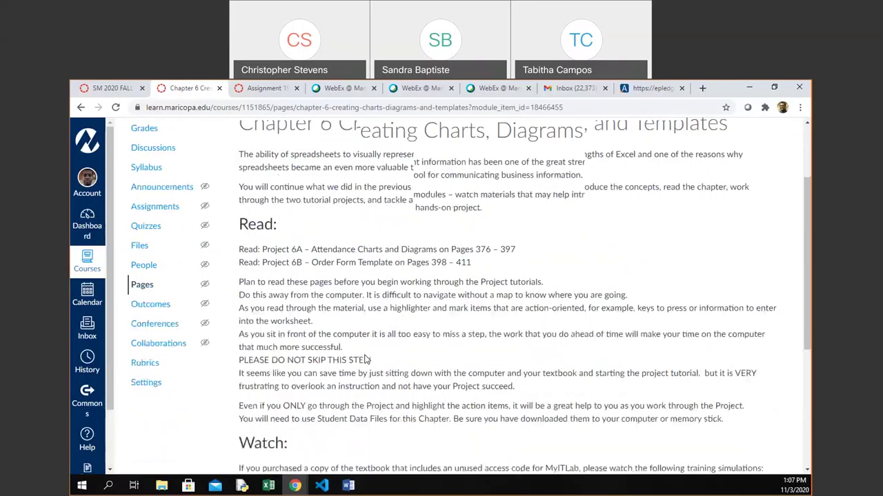
{"action": "scroll", "coordinate": [366, 360], "scroll_direction": "down", "scroll_amount": 2}
{"action": "scroll", "coordinate": [366, 356], "scroll_direction": "down", "scroll_amount": 2}
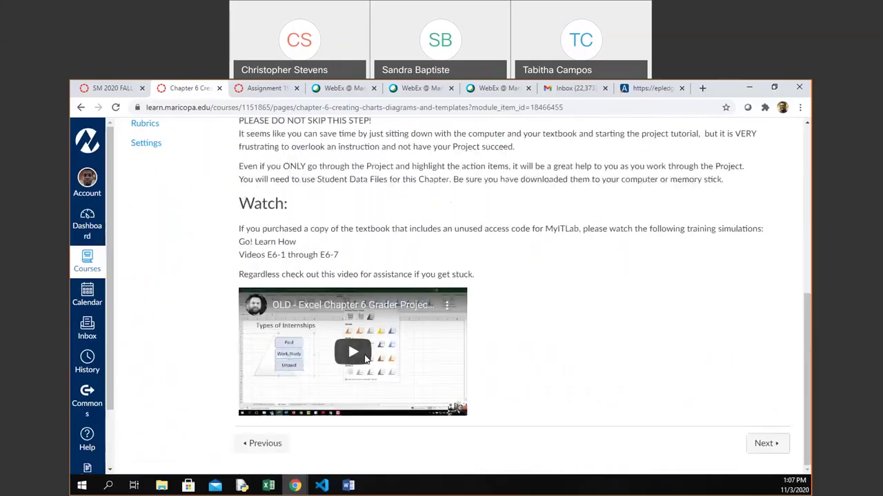
{"action": "key", "text": "F5"}
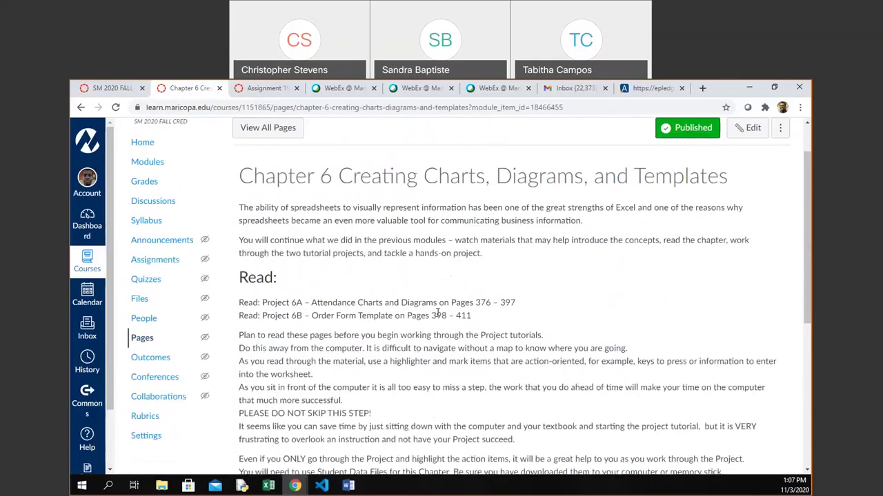
{"action": "scroll", "coordinate": [445, 352], "scroll_direction": "down", "scroll_amount": 1}
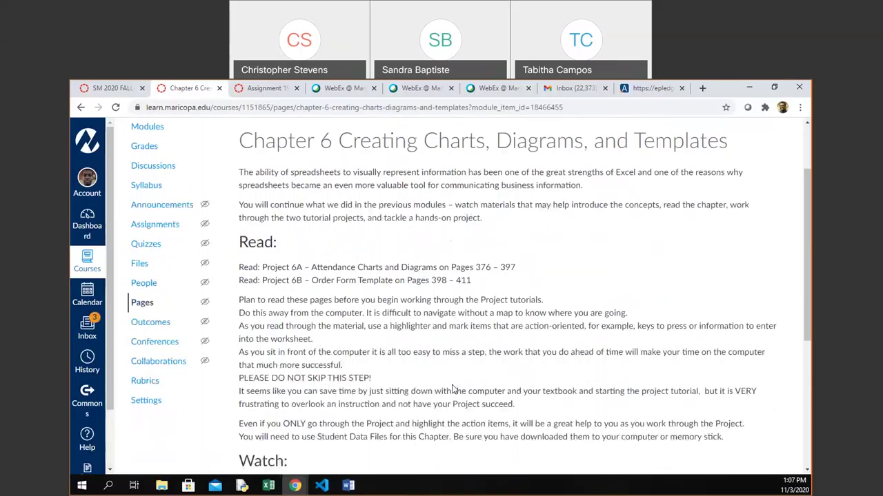
{"action": "scroll", "coordinate": [453, 389], "scroll_direction": "down", "scroll_amount": 1}
{"action": "scroll", "coordinate": [453, 384], "scroll_direction": "down", "scroll_amount": 5}
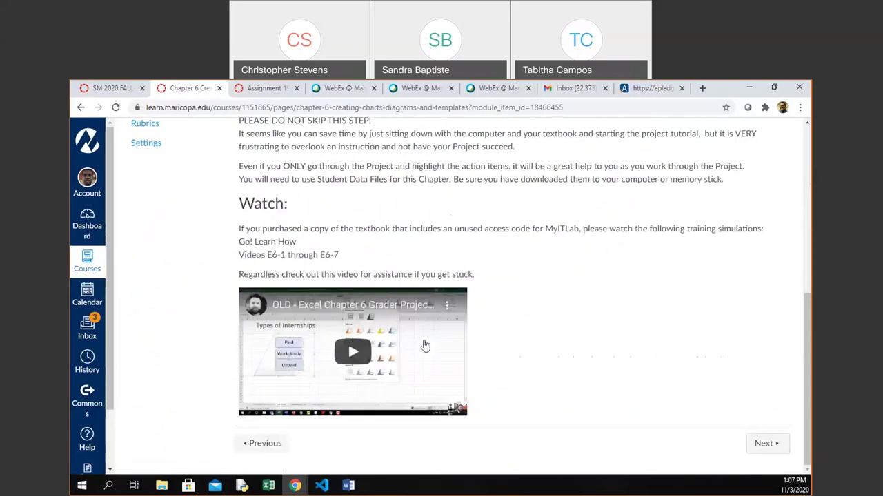
- Go through the following Module 6 items: go_e06_ppt.pptx, Project 6A and 6B with its rubric, and Project 6G
{"action": "left_click", "coordinate": [763, 442]}
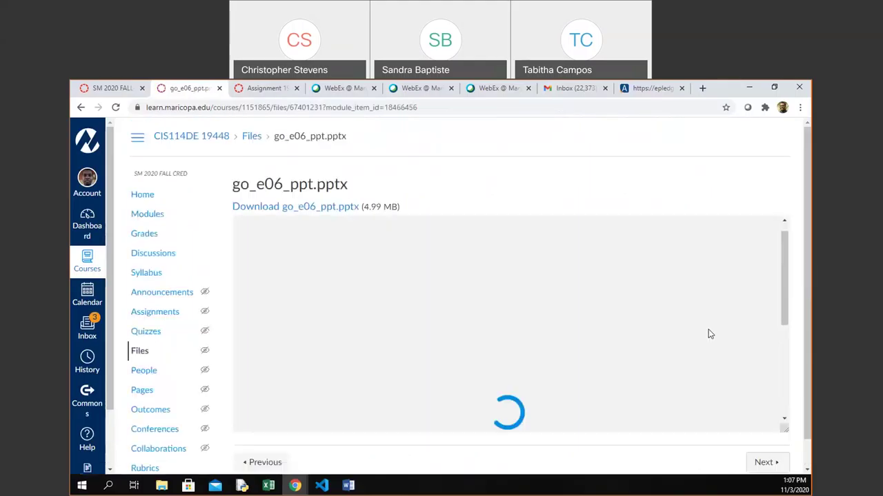
{"action": "scroll", "coordinate": [711, 334], "scroll_direction": "down", "scroll_amount": 1}
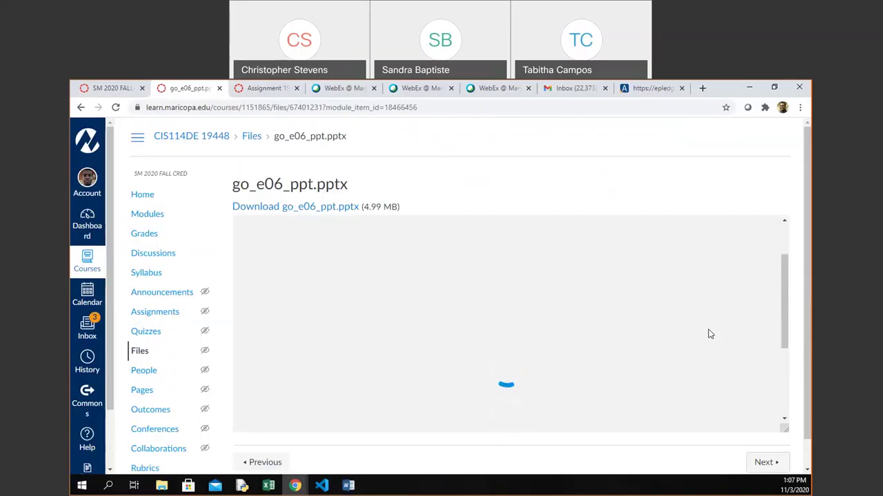
{"action": "left_click", "coordinate": [763, 462]}
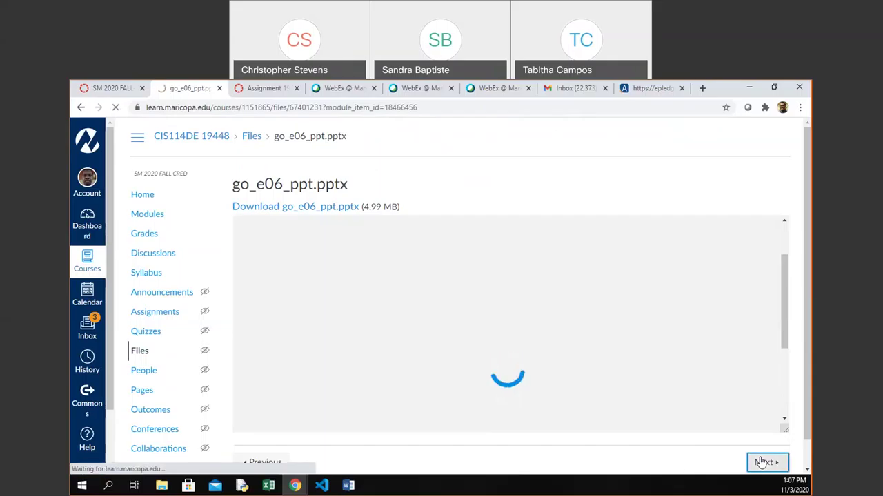
{"action": "scroll", "coordinate": [568, 434], "scroll_direction": "down", "scroll_amount": 1}
{"action": "scroll", "coordinate": [568, 434], "scroll_direction": "down", "scroll_amount": 5}
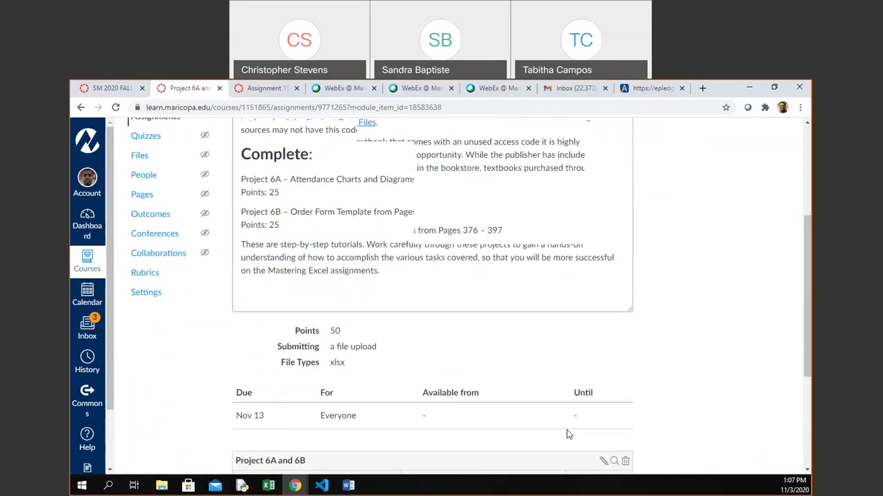
{"action": "scroll", "coordinate": [568, 434], "scroll_direction": "down", "scroll_amount": 6}
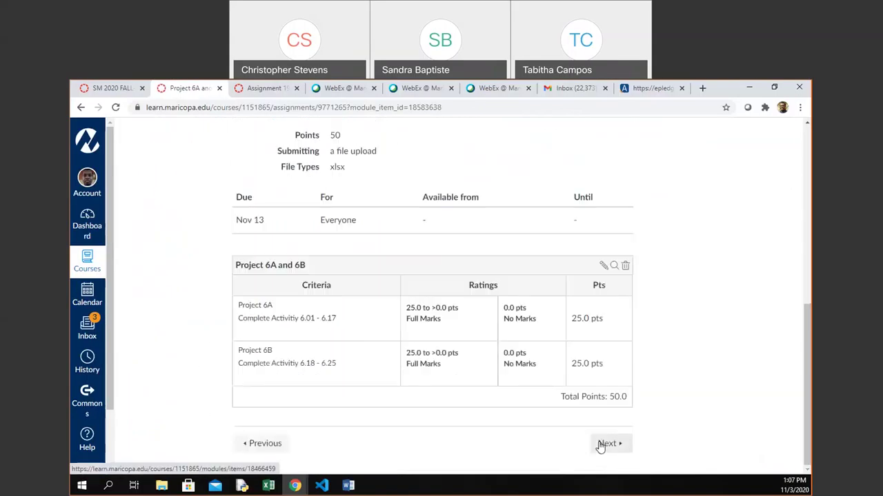
{"action": "left_click", "coordinate": [600, 444]}
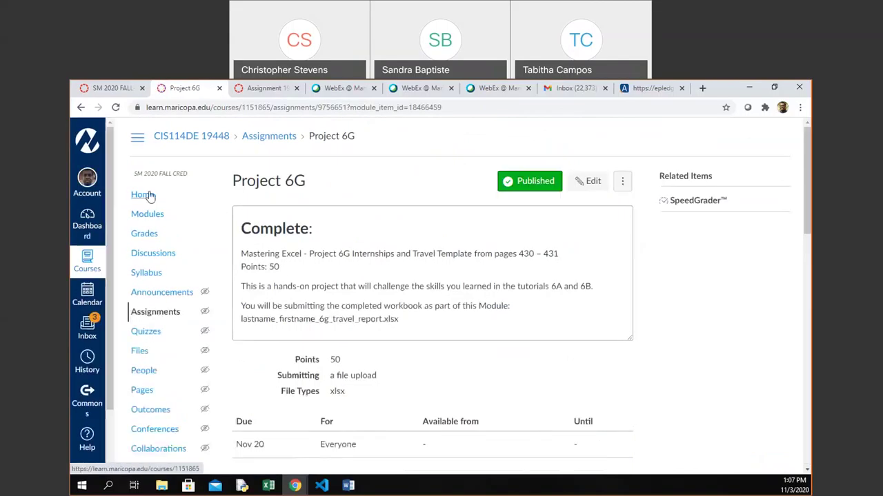
- Switch to the goexl2016_e06A_script_data.xlsx workbook in Excel and bring up the commands for inserting sparklines
{"action": "left_click", "coordinate": [266, 486]}
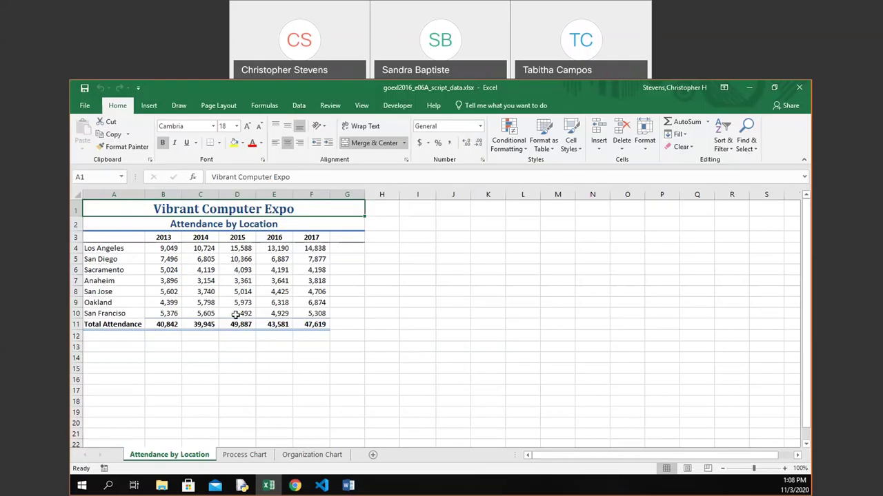
{"action": "left_click", "coordinate": [149, 106]}
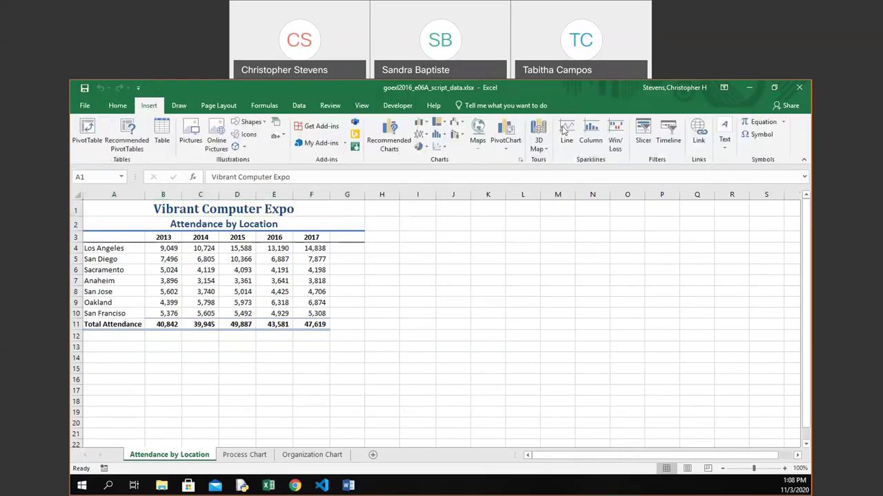
{"action": "left_click", "coordinate": [577, 152]}
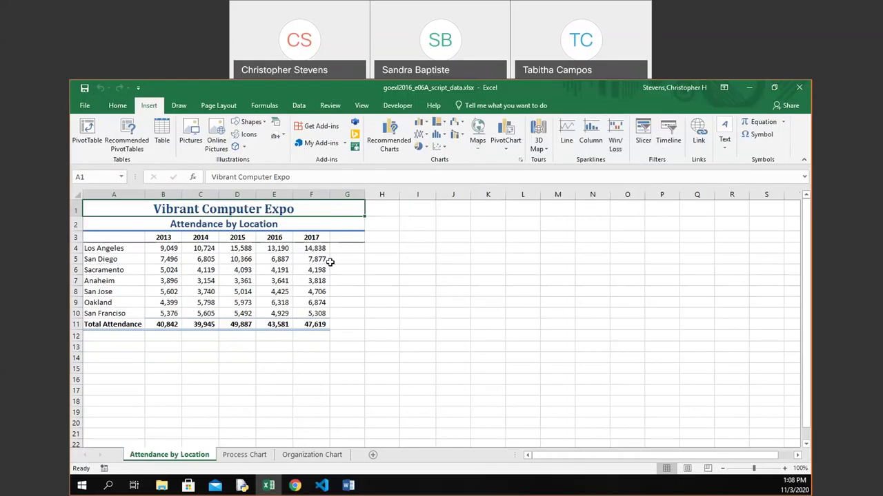
- Insert Line sparklines in G4:G10 for the yearly attendance figures in B4:F10, using the quick analysis options
{"action": "left_click", "coordinate": [348, 249]}
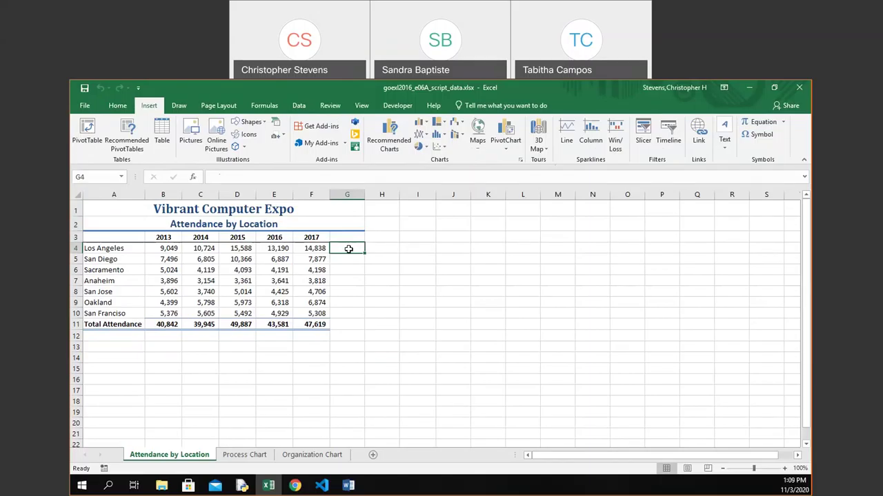
{"action": "left_click_drag", "start_coordinate": [173, 251], "coordinate": [321, 315]}
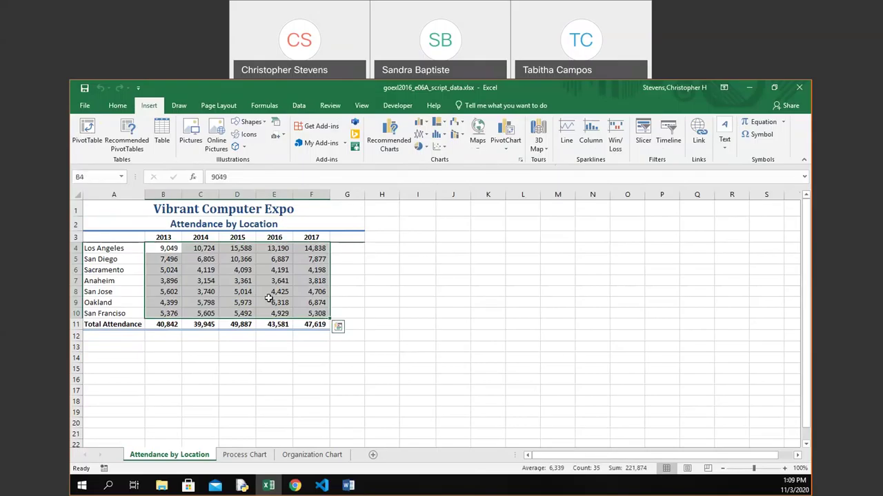
{"action": "left_click", "coordinate": [339, 329]}
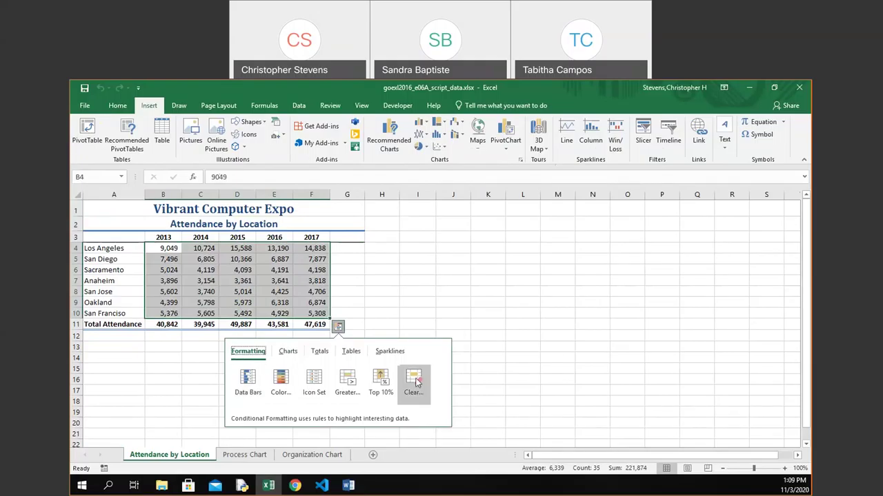
{"action": "left_click", "coordinate": [296, 354]}
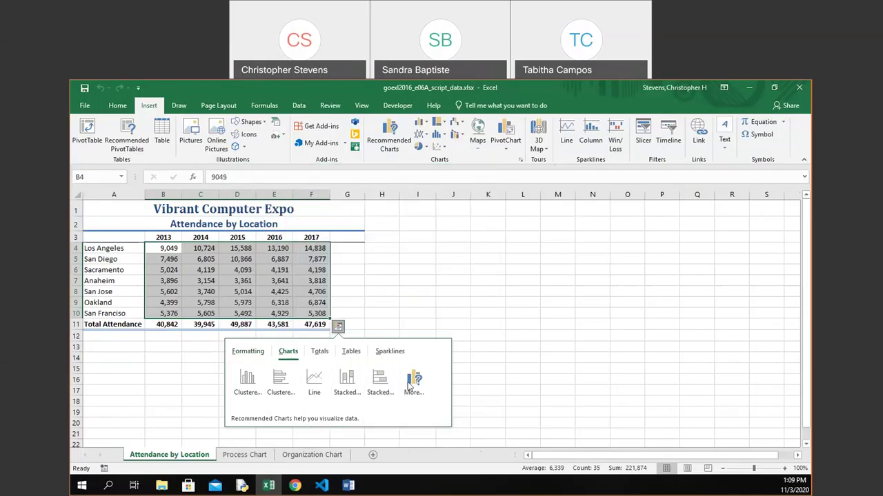
{"action": "left_click", "coordinate": [319, 354]}
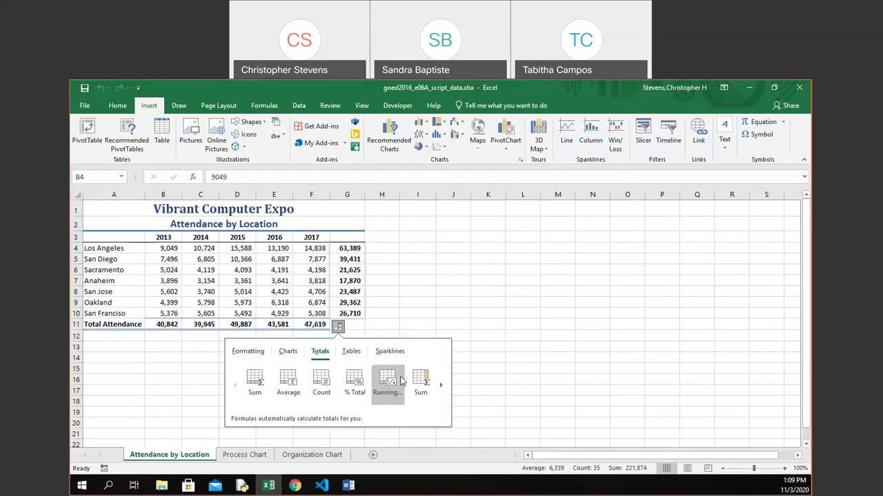
{"action": "left_click", "coordinate": [351, 353]}
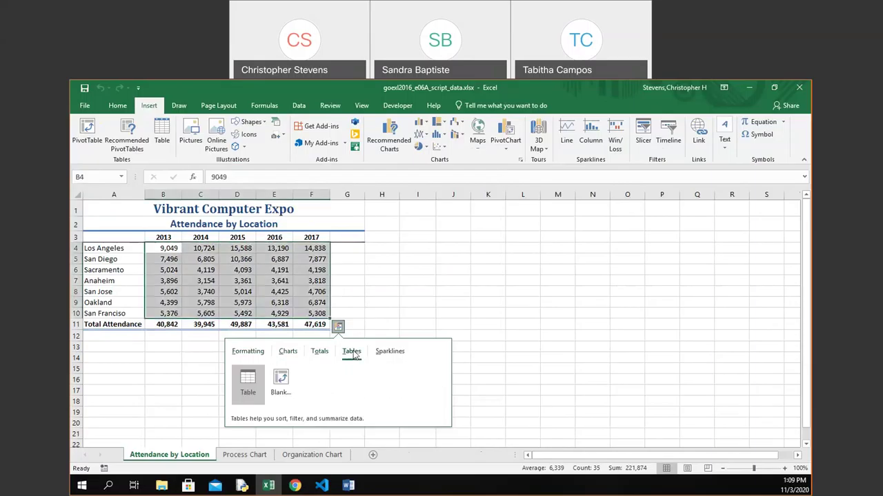
{"action": "left_click", "coordinate": [390, 353]}
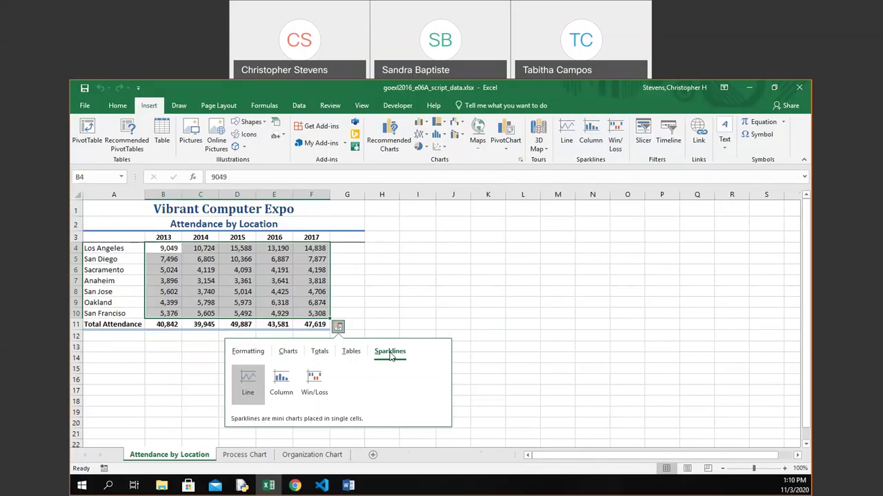
{"action": "left_click", "coordinate": [250, 388]}
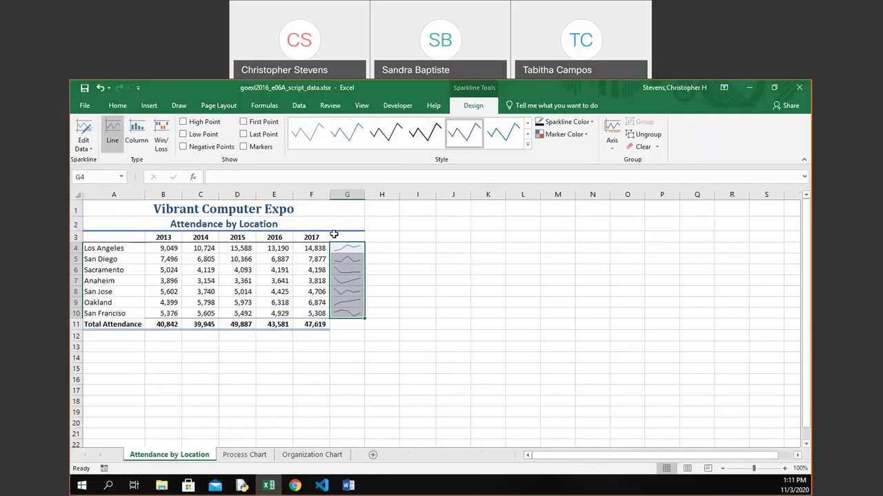
- Show the High Point and Last Point on the sparklines and apply the Blue, Sparkline Style Accent 1, (no dark or light) style
{"action": "left_click", "coordinate": [183, 122]}
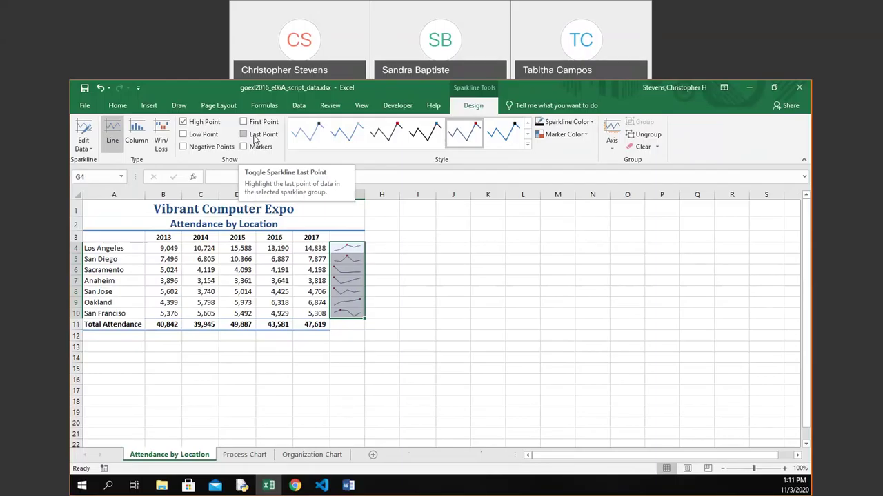
{"action": "left_click", "coordinate": [254, 140]}
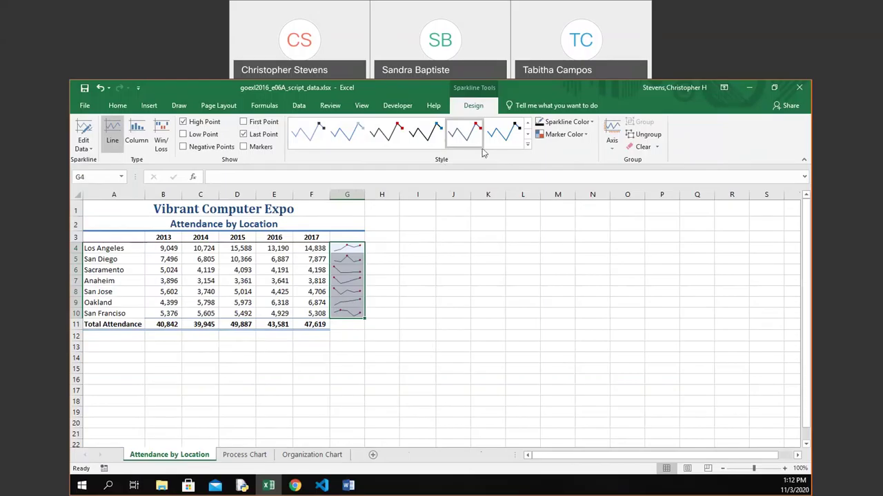
{"action": "left_click", "coordinate": [528, 146]}
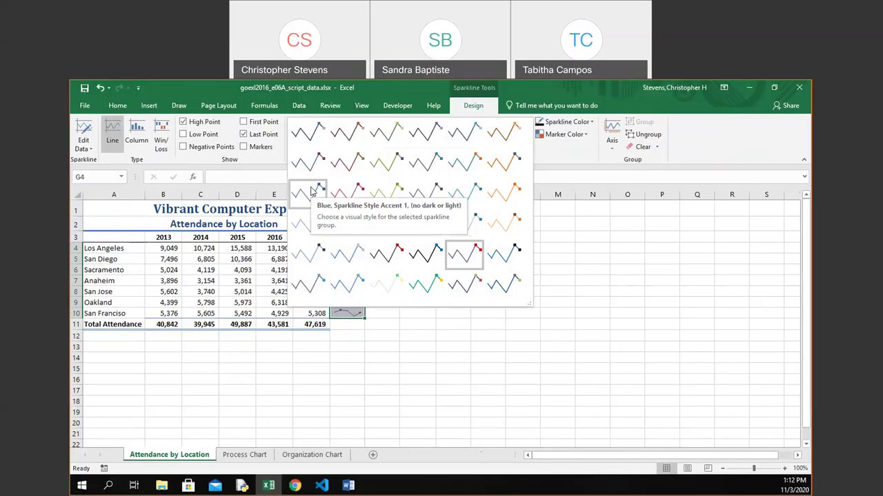
{"action": "left_click", "coordinate": [310, 192]}
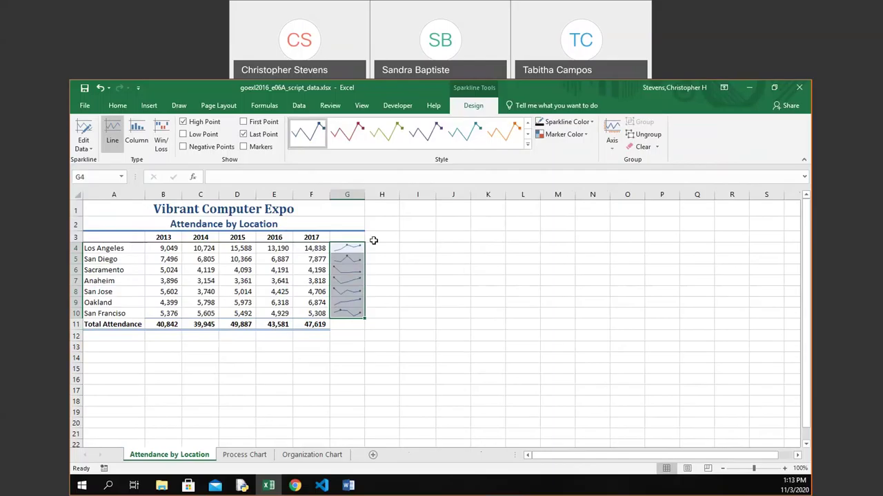
- Enter the column heading Trend in cell G3 above the sparklines
{"action": "left_click", "coordinate": [341, 236]}
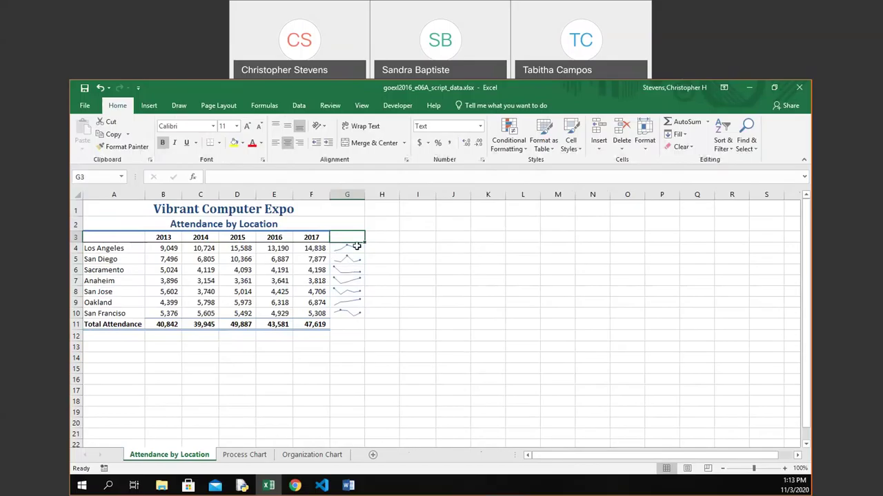
{"action": "type", "text": "Tren"}
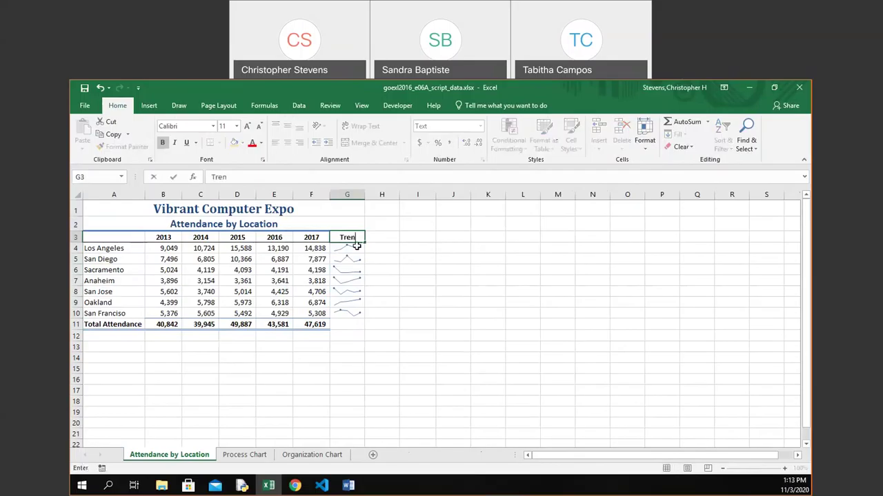
{"action": "type", "text": "d"}
{"action": "left_click", "coordinate": [378, 244]}
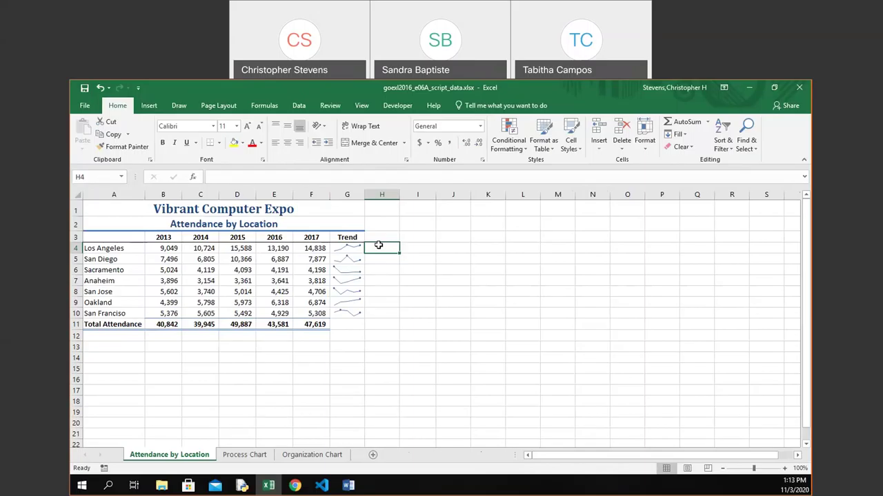
{"action": "left_click", "coordinate": [356, 237]}
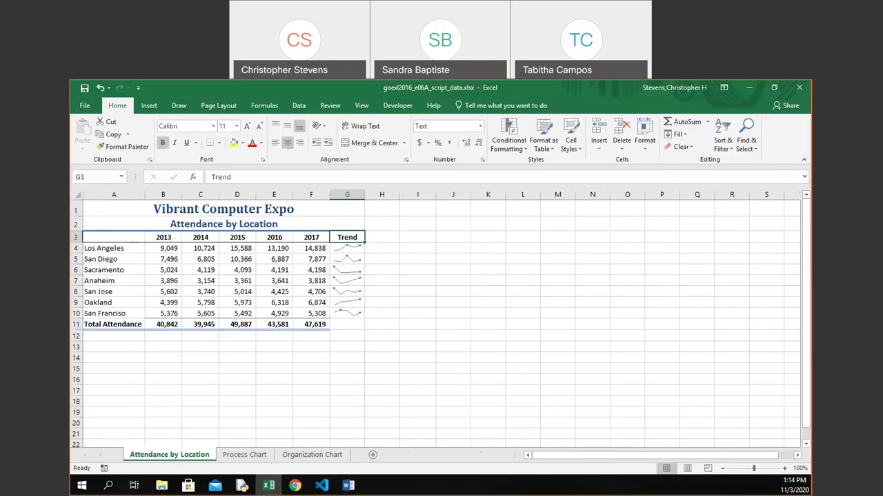
- Insert the recommended Clustered Column chart from the locations and yearly attendance in A3:F10, leaving out the total row
{"action": "left_click", "coordinate": [130, 236]}
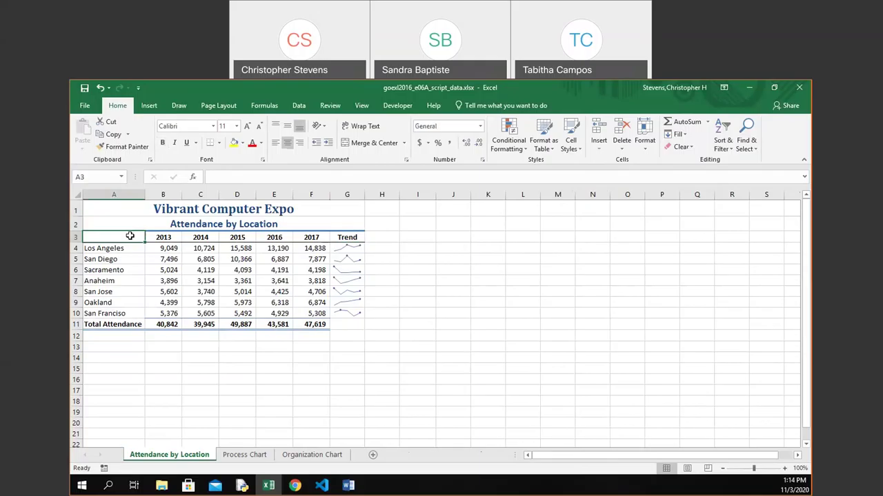
{"action": "key", "text": "shift+Right"}
{"action": "key", "text": "shift+Right"}
{"action": "key", "text": "shift+Right"}
{"action": "key", "text": "shift+Right"}
{"action": "key", "text": "shift+Right"}
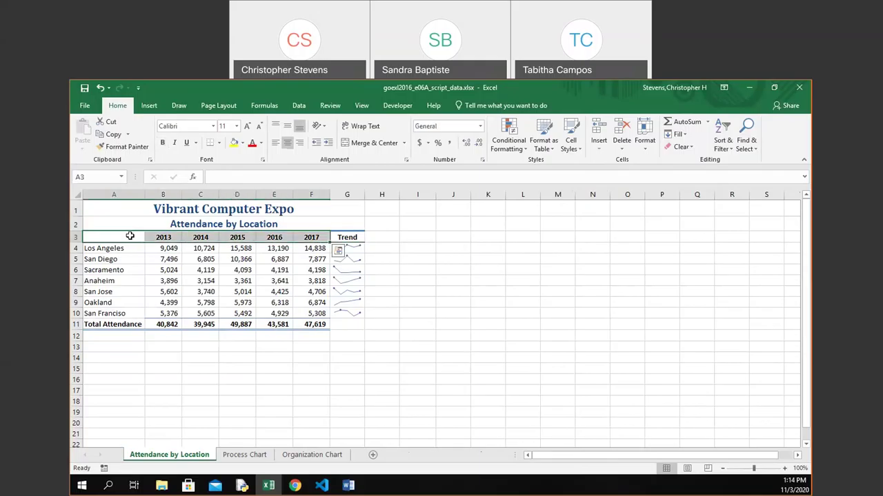
{"action": "key", "text": "shift+Down"}
{"action": "key", "text": "shift+Down"}
{"action": "key", "text": "shift+Down"}
{"action": "key", "text": "shift+Down"}
{"action": "key", "text": "shift+Down"}
{"action": "key", "text": "shift+Down"}
{"action": "key", "text": "shift+Down"}
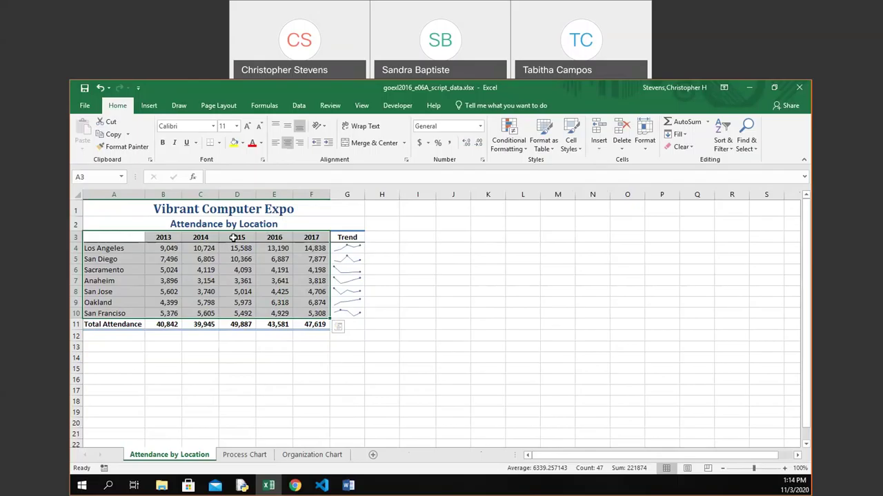
{"action": "left_click", "coordinate": [150, 107]}
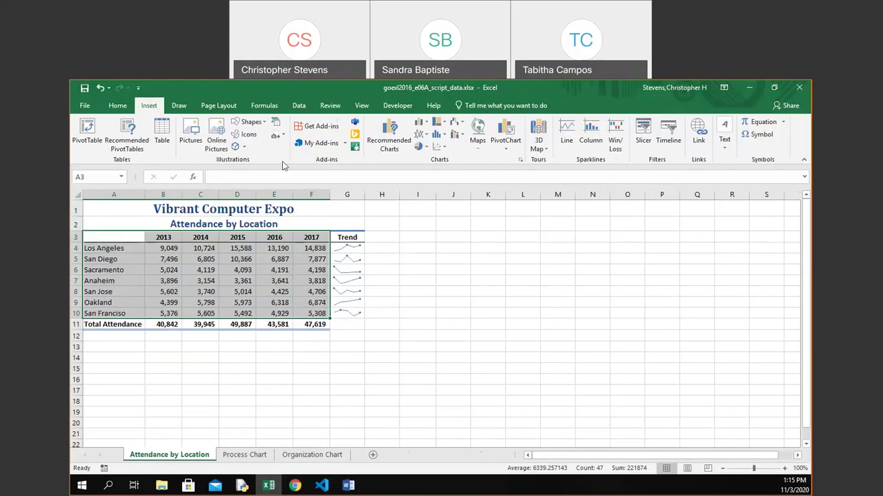
{"action": "left_click", "coordinate": [390, 144]}
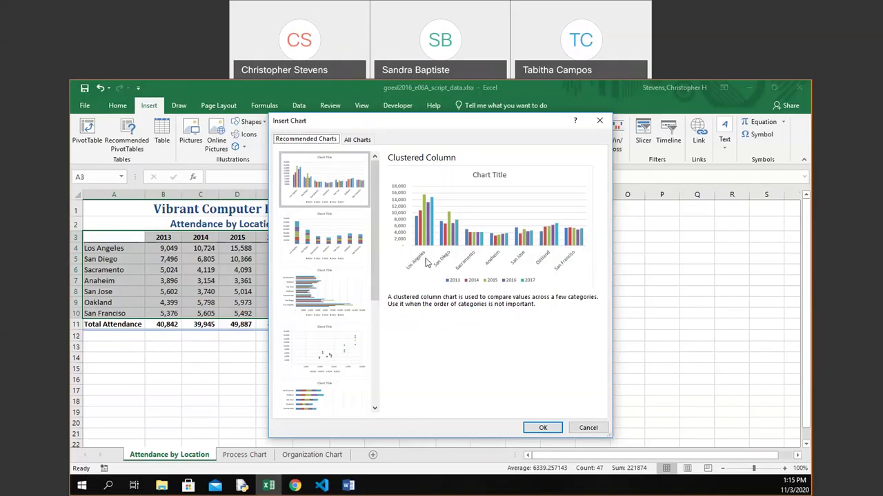
{"action": "left_click", "coordinate": [543, 428]}
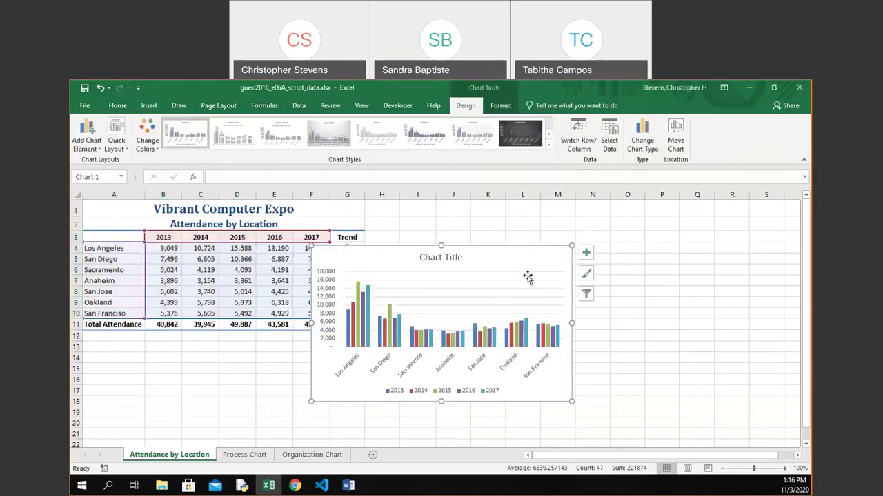
- Move the column chart to a new sheet named Attendance Chart
{"action": "mouse_move", "coordinate": [477, 347]}
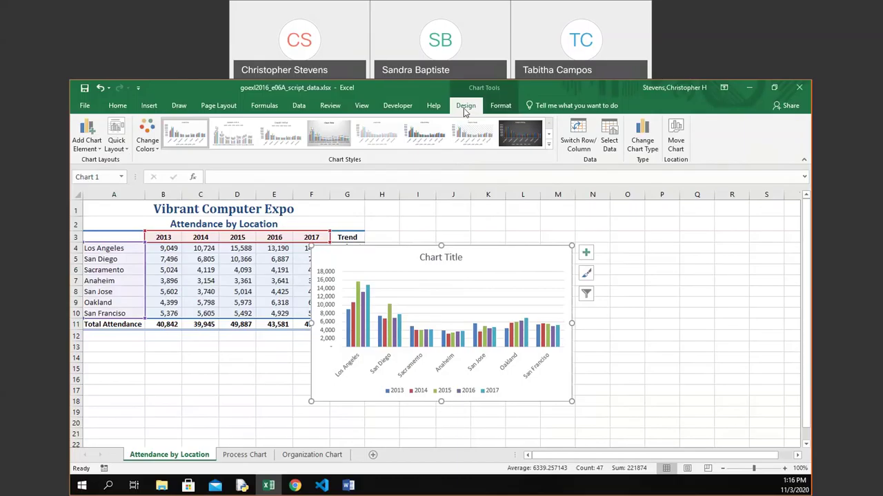
{"action": "left_click", "coordinate": [678, 137]}
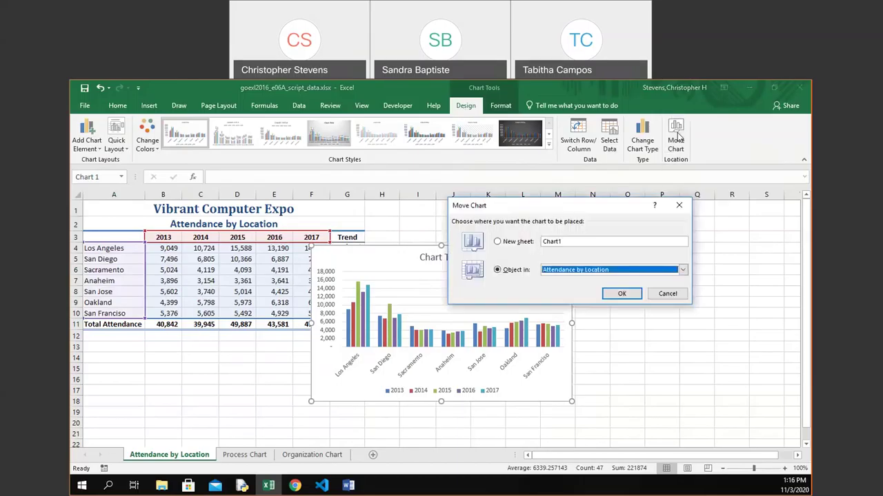
{"action": "left_click", "coordinate": [519, 248]}
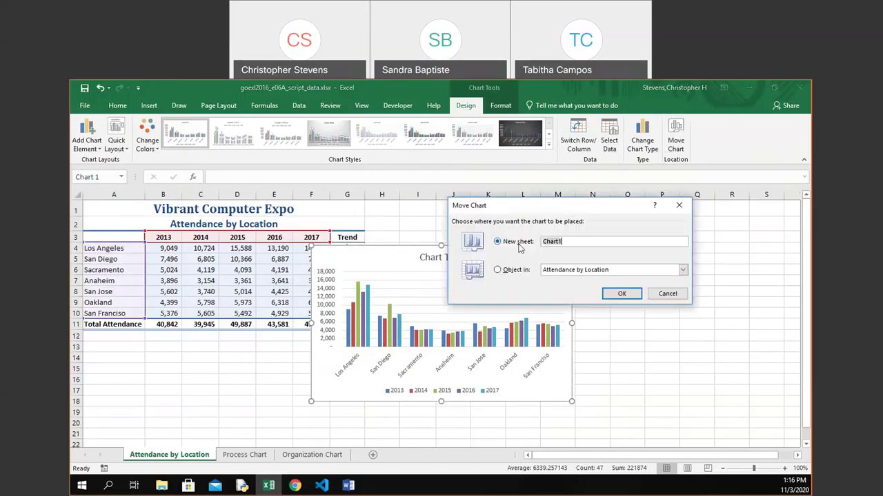
{"action": "left_click", "coordinate": [568, 241]}
{"action": "double_click", "coordinate": [568, 241]}
{"action": "left_click", "coordinate": [568, 240]}
{"action": "double_click", "coordinate": [568, 241]}
{"action": "key", "text": "BackSpace"}
{"action": "type", "text": "Attendance Ch"}
{"action": "key", "text": "BackSpace"}
{"action": "key", "text": "BackSpace"}
{"action": "type", "text": "Chart"}
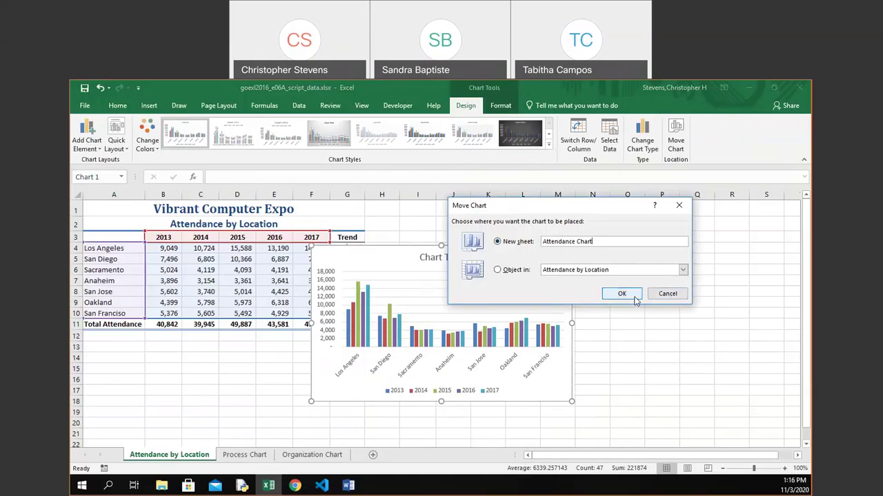
{"action": "left_click", "coordinate": [622, 294]}
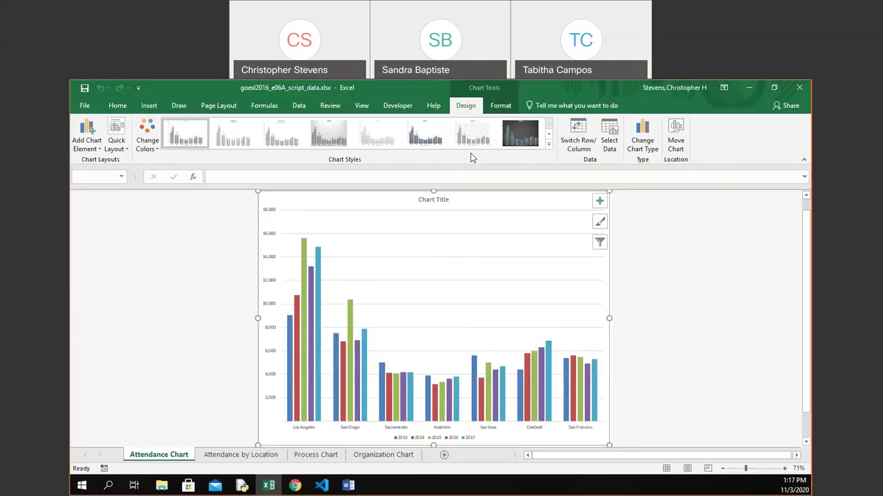
- Change the attendance chart to the 3-D Clustered Column type and apply chart Style 3
{"action": "left_click", "coordinate": [648, 156]}
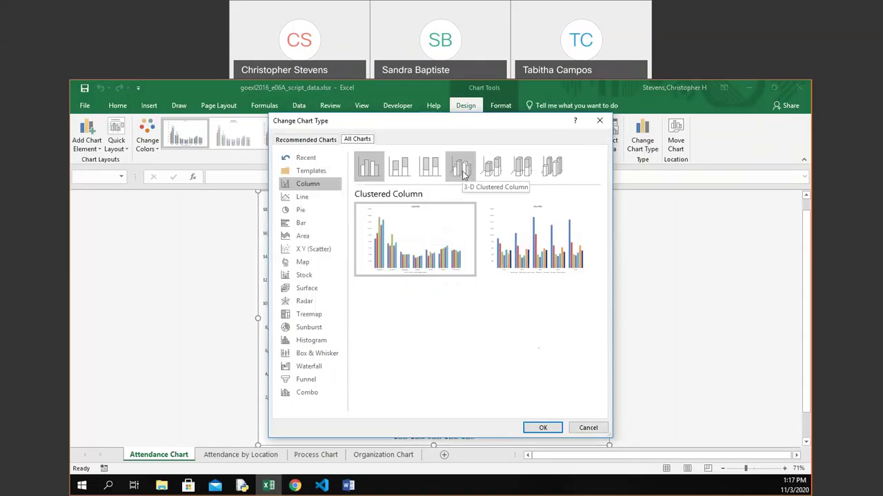
{"action": "left_click", "coordinate": [462, 174]}
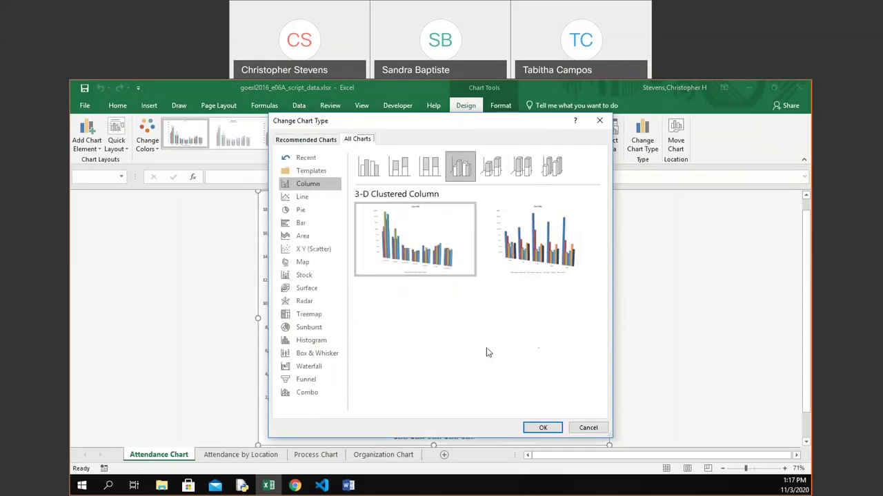
{"action": "left_click", "coordinate": [542, 427]}
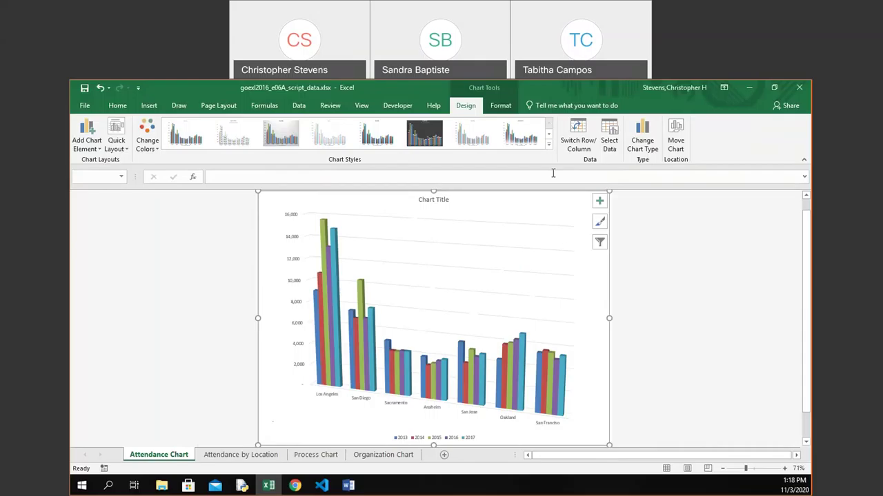
{"action": "left_click", "coordinate": [548, 146]}
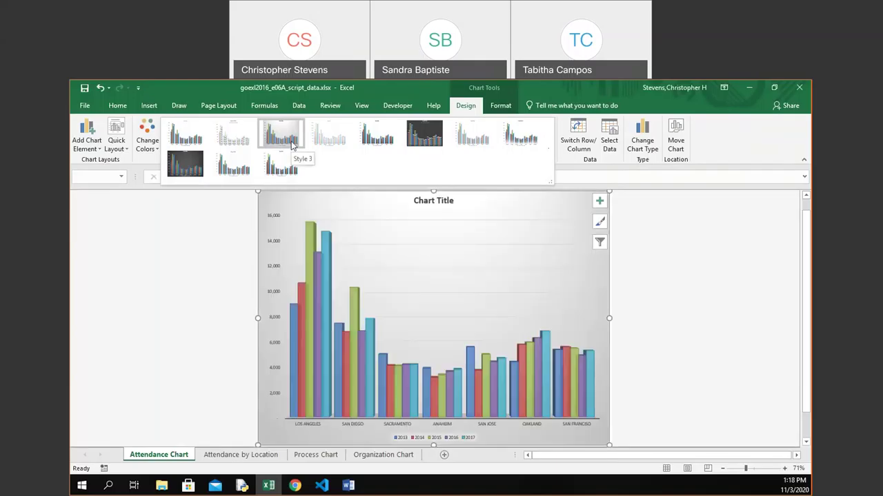
{"action": "left_click", "coordinate": [292, 142]}
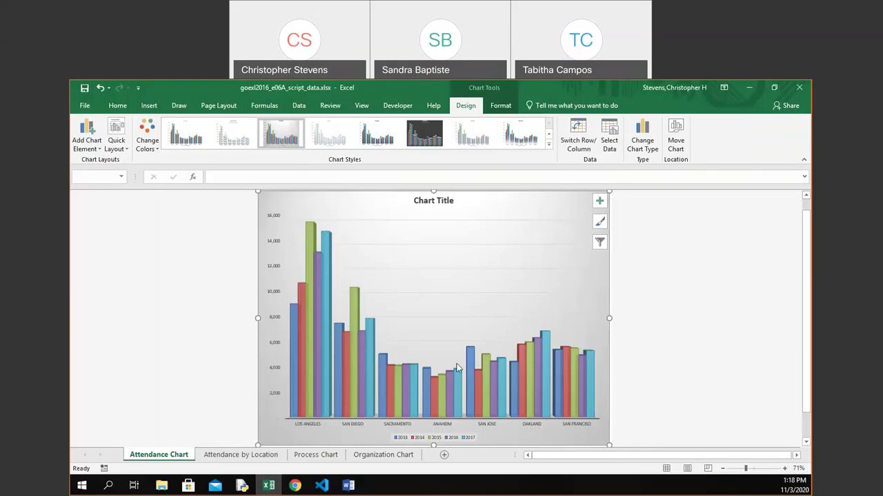
- Examine the attendance chart's elements by selecting the Back Wall, Chart Area, Chart Title and Floor one after another
{"action": "left_click", "coordinate": [502, 107]}
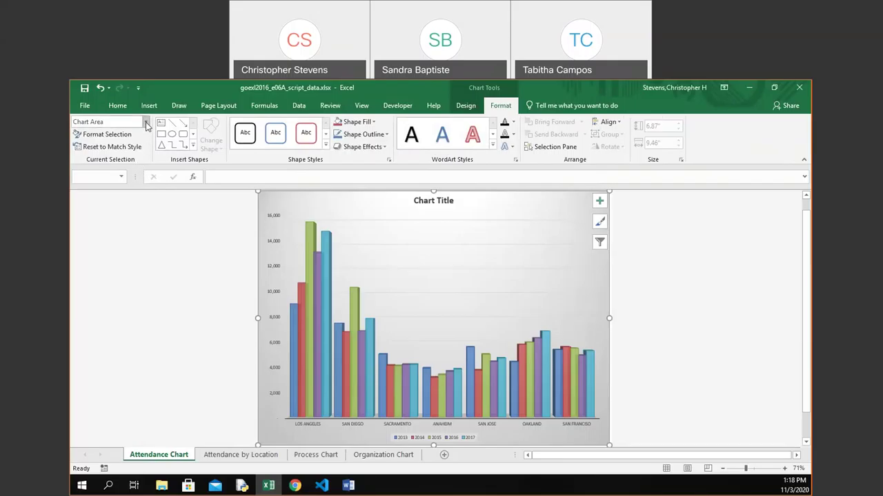
{"action": "left_click", "coordinate": [146, 122]}
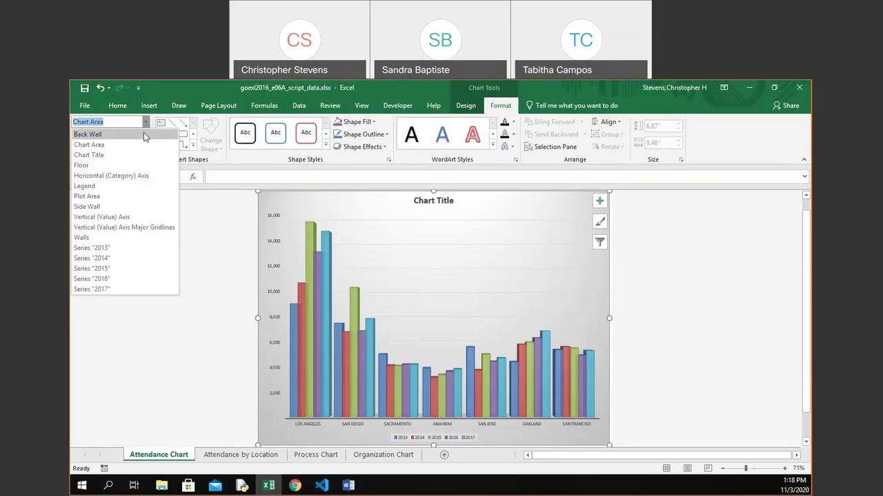
{"action": "left_click", "coordinate": [144, 133]}
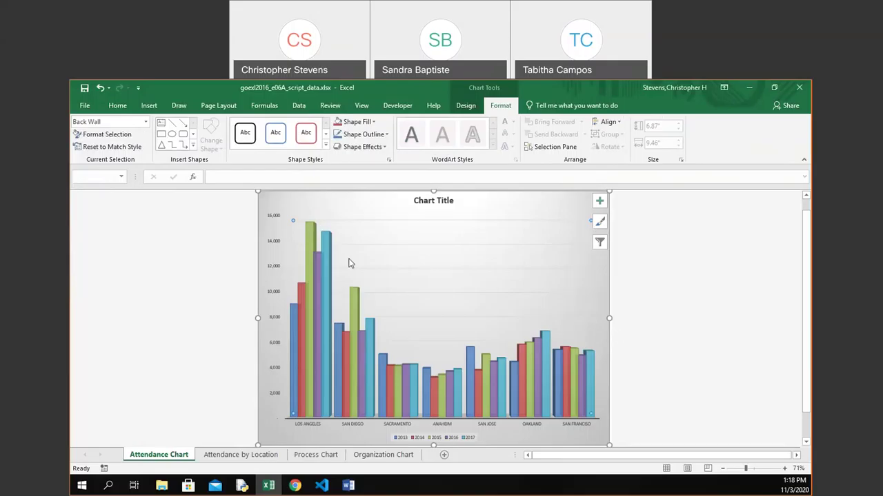
{"action": "left_click", "coordinate": [146, 123]}
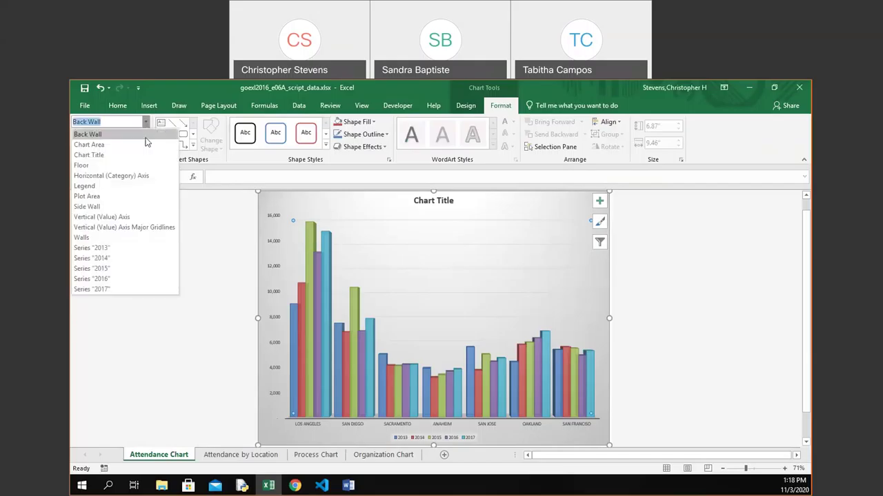
{"action": "left_click", "coordinate": [146, 145]}
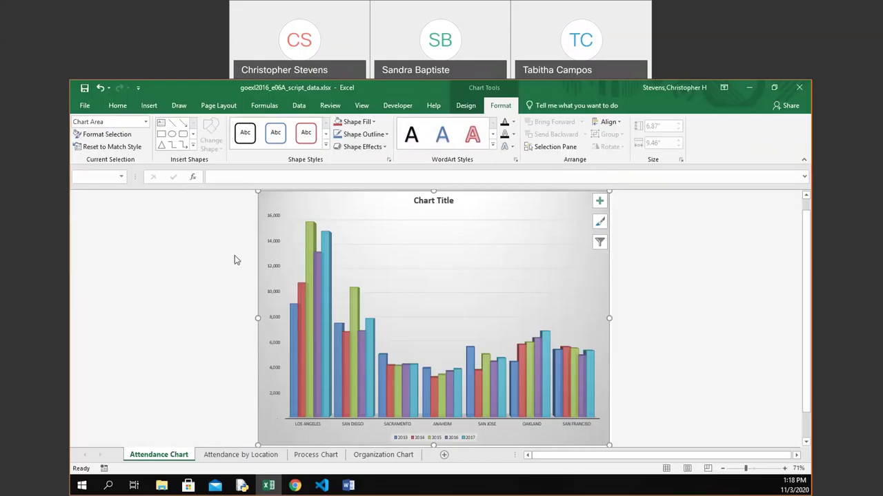
{"action": "left_click", "coordinate": [145, 122]}
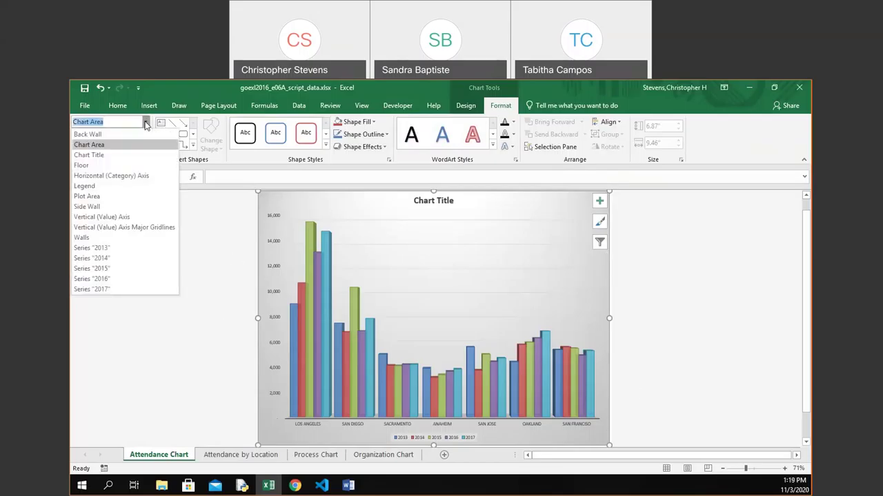
{"action": "left_click", "coordinate": [138, 155]}
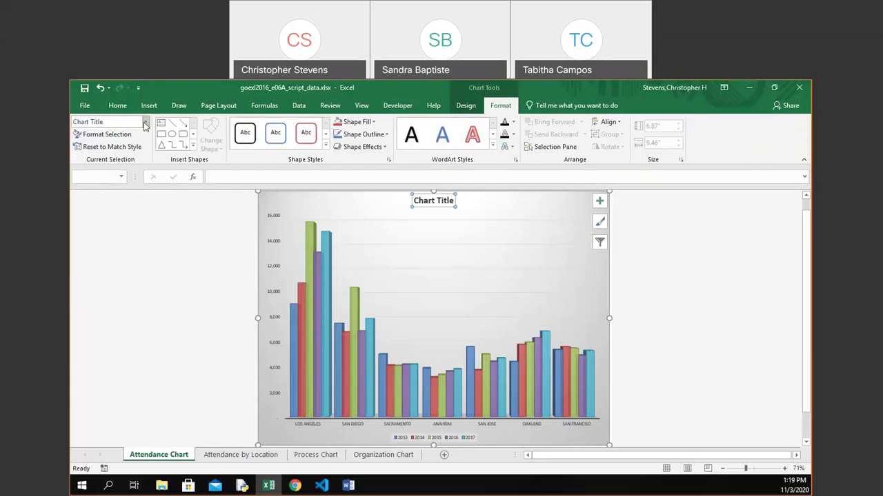
{"action": "left_click", "coordinate": [145, 122]}
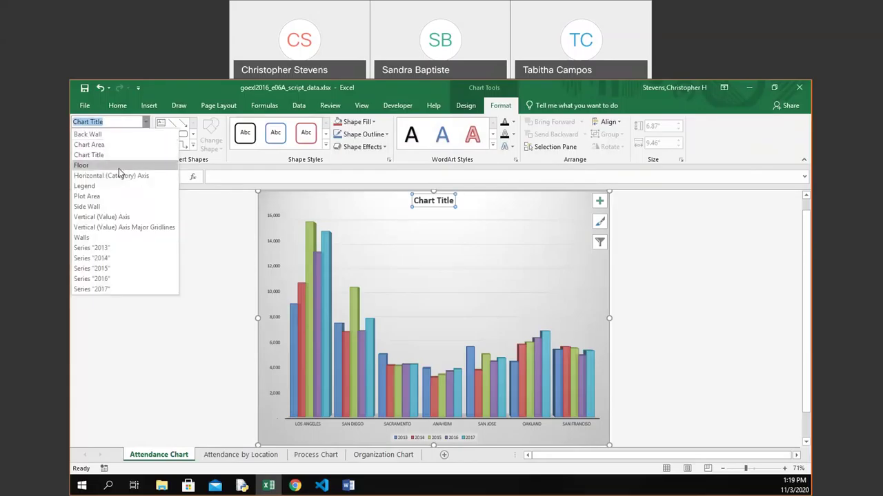
{"action": "left_click", "coordinate": [119, 168]}
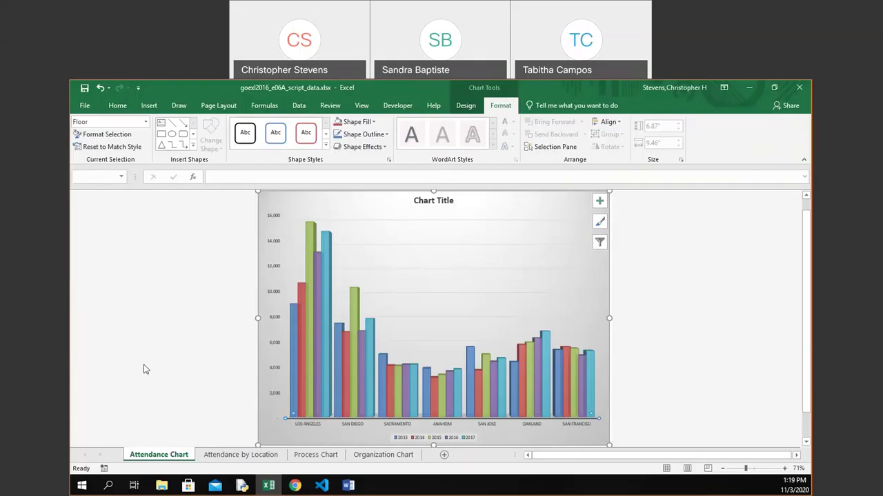
- Examine where the chart's Horizontal (Category) Axis, Legend, Plot Area and Side Wall lie by selecting each in turn
{"action": "left_click", "coordinate": [146, 123]}
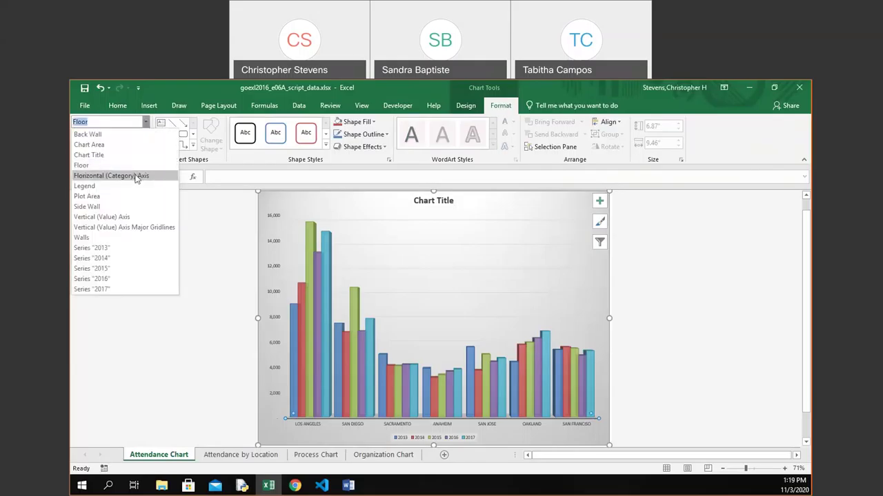
{"action": "left_click", "coordinate": [138, 178]}
{"action": "left_click", "coordinate": [146, 122]}
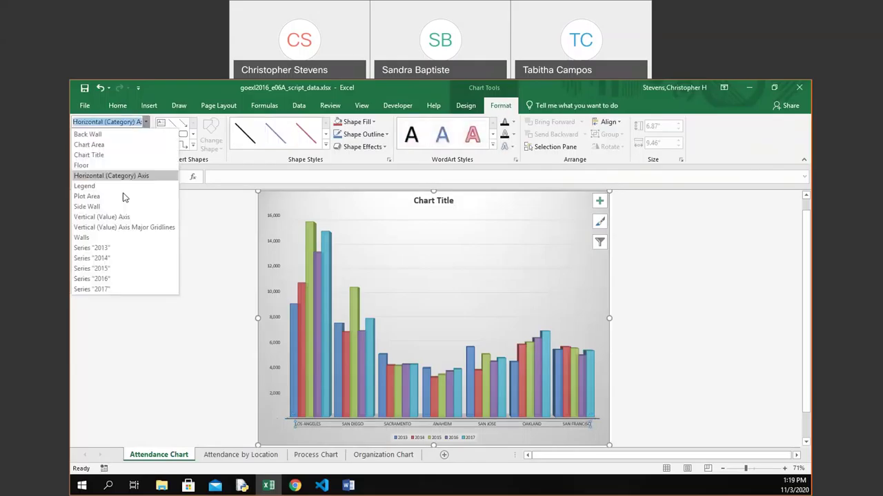
{"action": "left_click", "coordinate": [126, 186]}
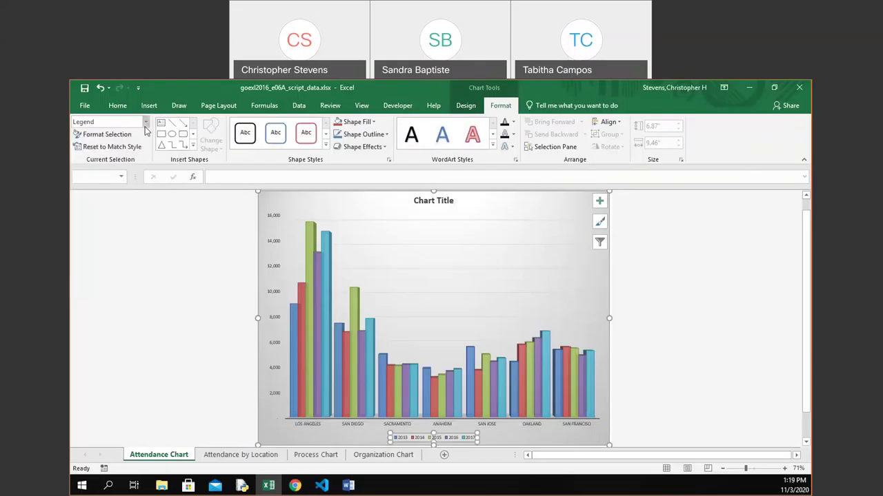
{"action": "left_click", "coordinate": [146, 122]}
{"action": "left_click", "coordinate": [124, 198]}
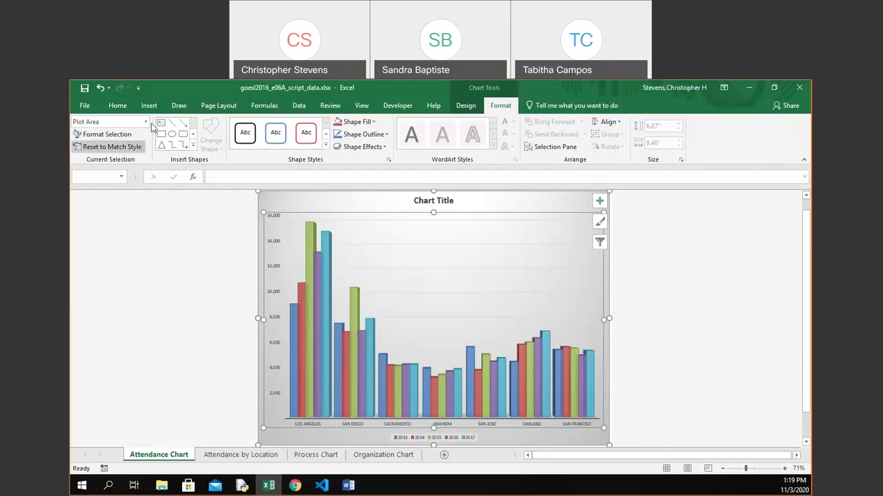
{"action": "left_click", "coordinate": [145, 122]}
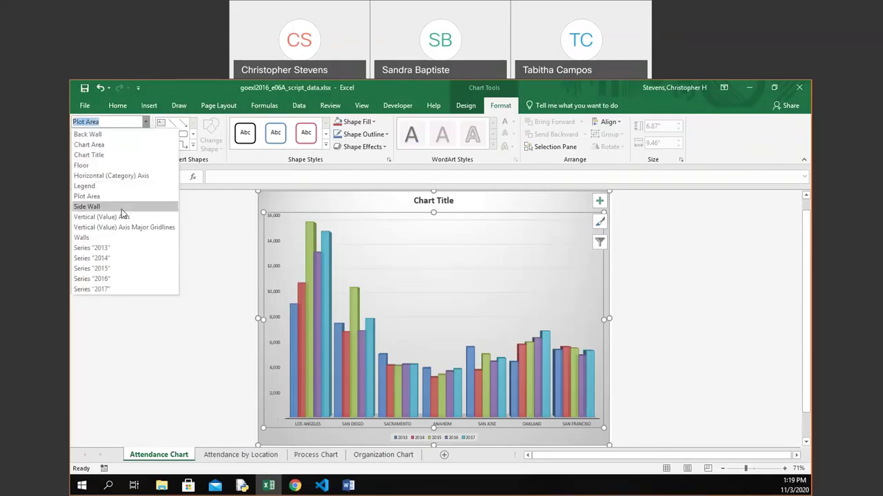
{"action": "left_click", "coordinate": [121, 207]}
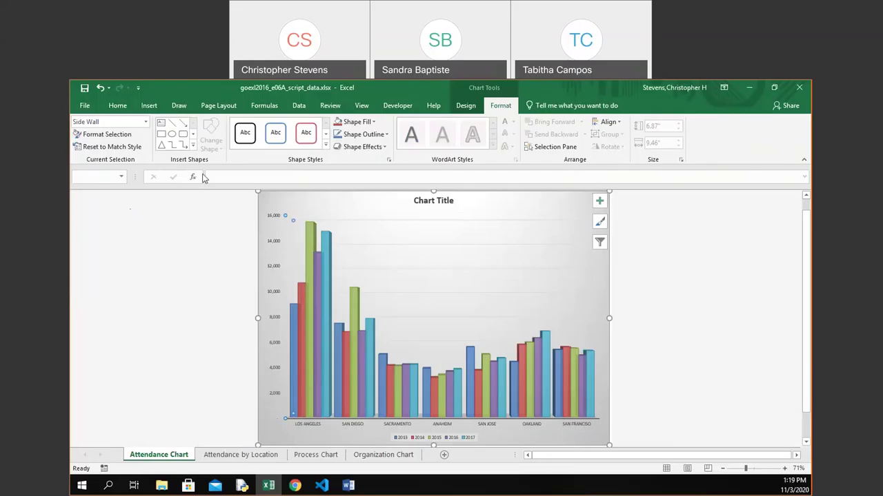
- Examine the value axis major gridlines, the Walls and the Back Wall by selecting them in the attendance chart
{"action": "left_click", "coordinate": [146, 122]}
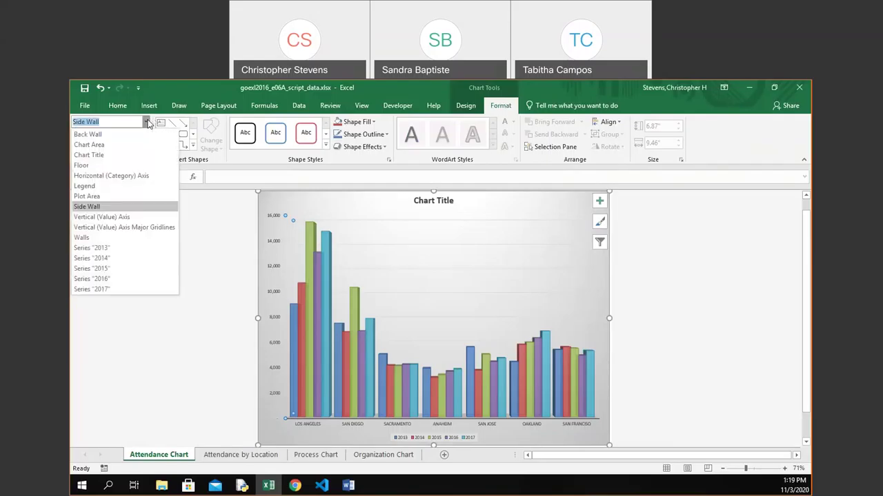
{"action": "left_click", "coordinate": [140, 244]}
{"action": "left_click", "coordinate": [140, 244]}
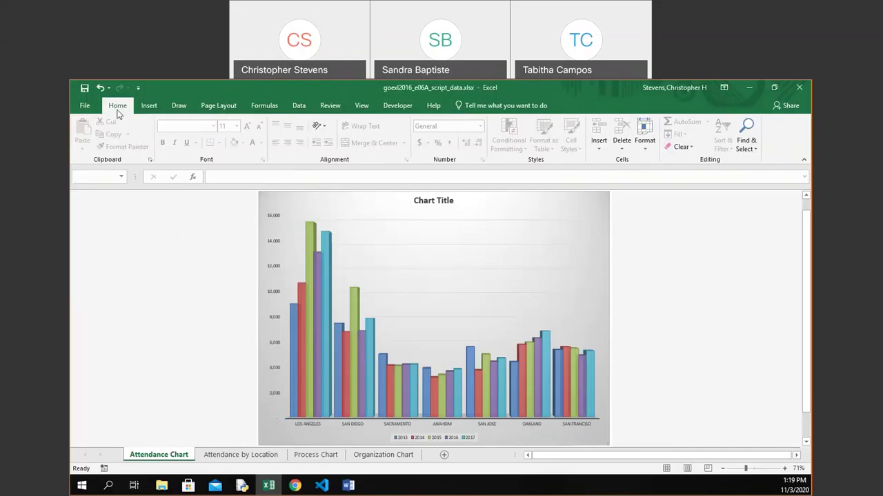
{"action": "left_click", "coordinate": [418, 275]}
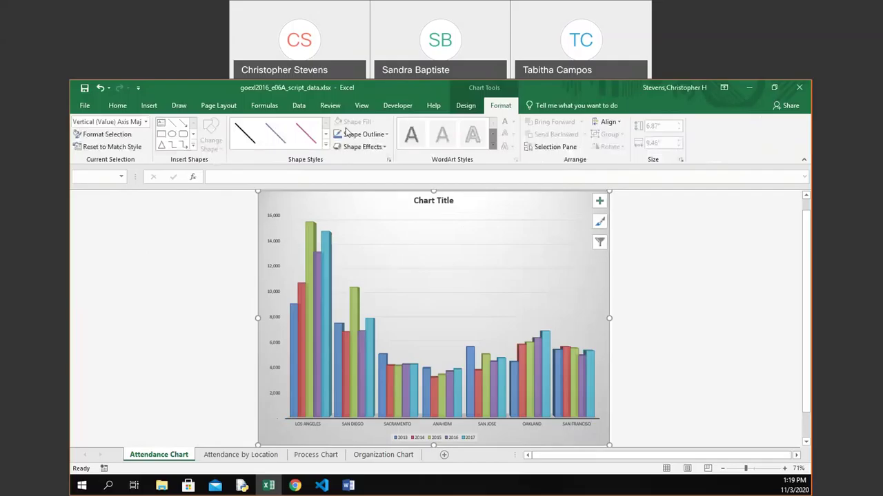
{"action": "left_click", "coordinate": [145, 121]}
{"action": "left_click", "coordinate": [82, 238]}
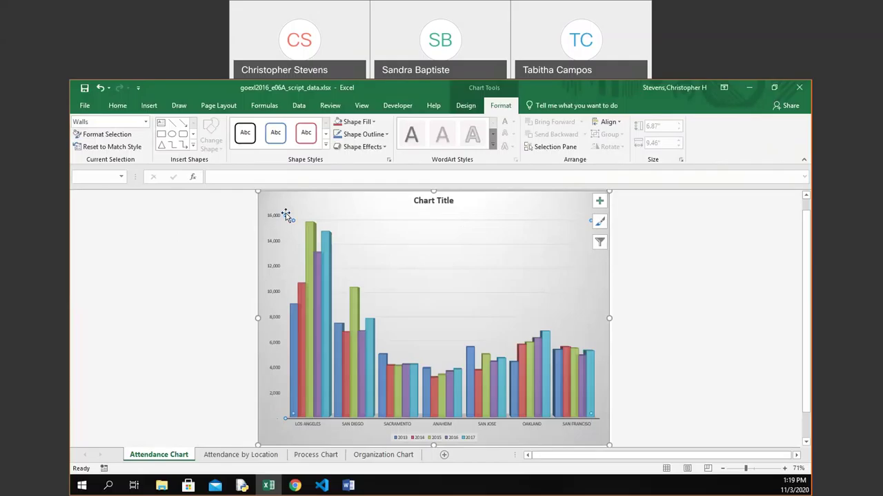
{"action": "mouse_move", "coordinate": [293, 414]}
{"action": "left_click", "coordinate": [146, 122]}
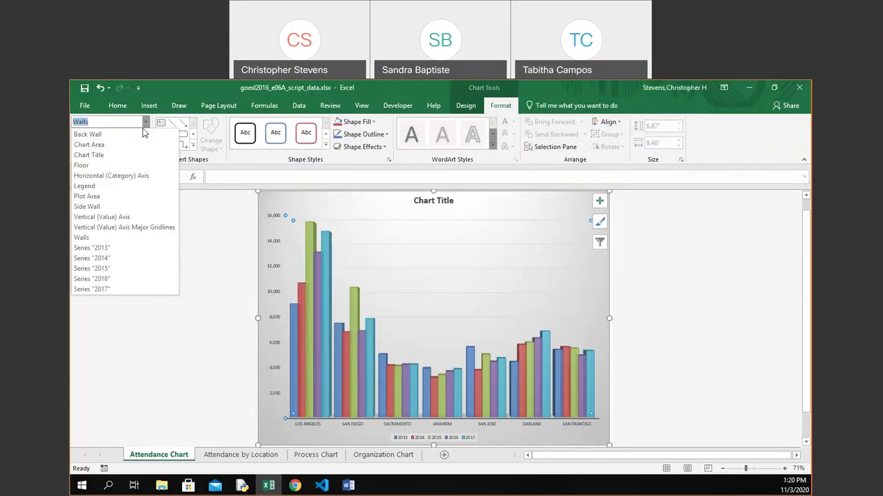
{"action": "left_click", "coordinate": [139, 135]}
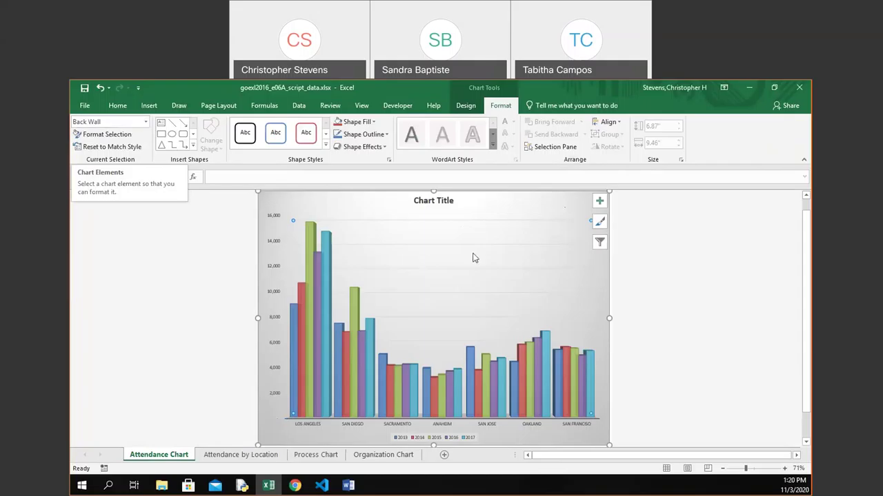
- Change the chart title to Attendance
{"action": "left_click", "coordinate": [441, 201]}
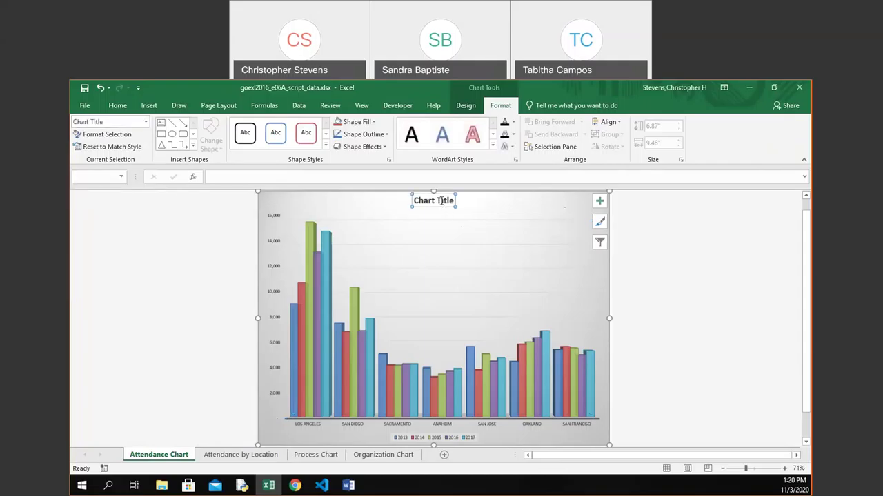
{"action": "type", "text": "Att"}
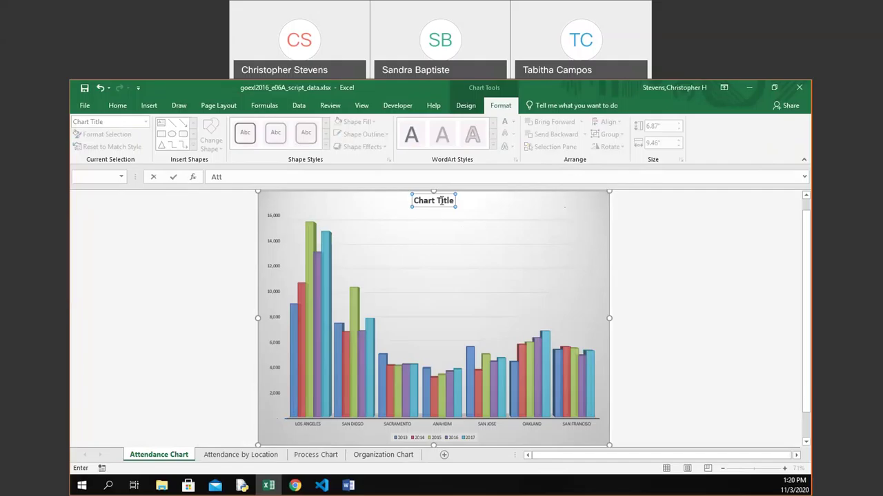
{"action": "type", "text": "endance"}
{"action": "key", "text": "Return"}
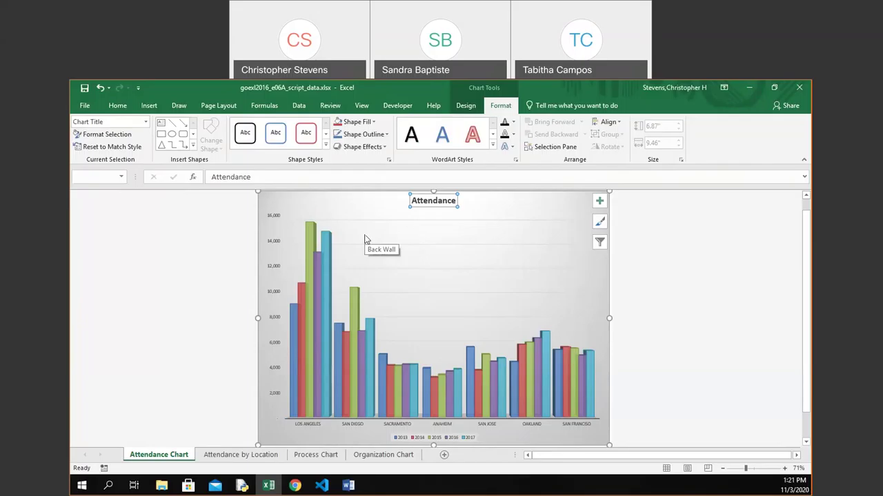
- Examine the 2015 series, its Los Angeles data point and the 2014 series to see how the columns relate to the legend
{"action": "left_click", "coordinate": [308, 241]}
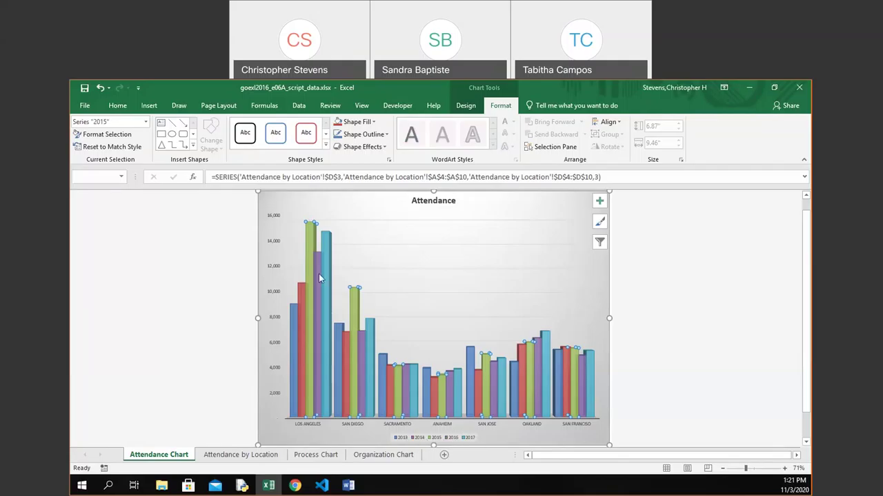
{"action": "mouse_move", "coordinate": [308, 246]}
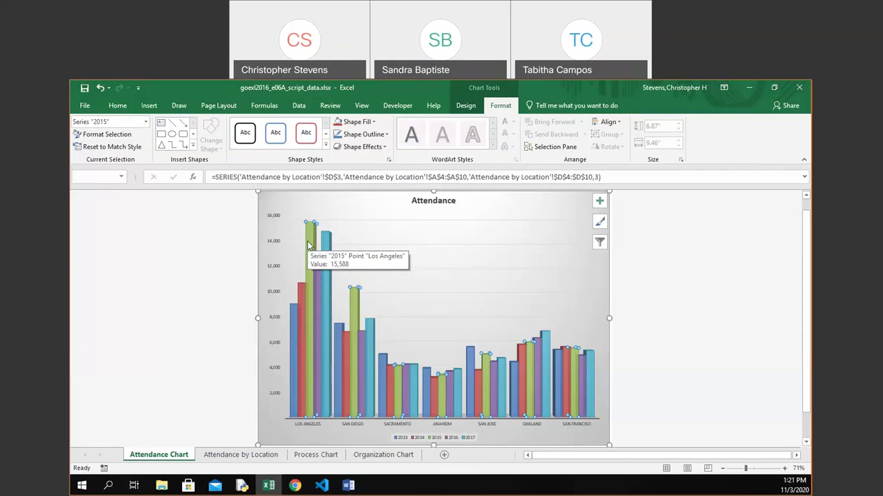
{"action": "double_click", "coordinate": [308, 246]}
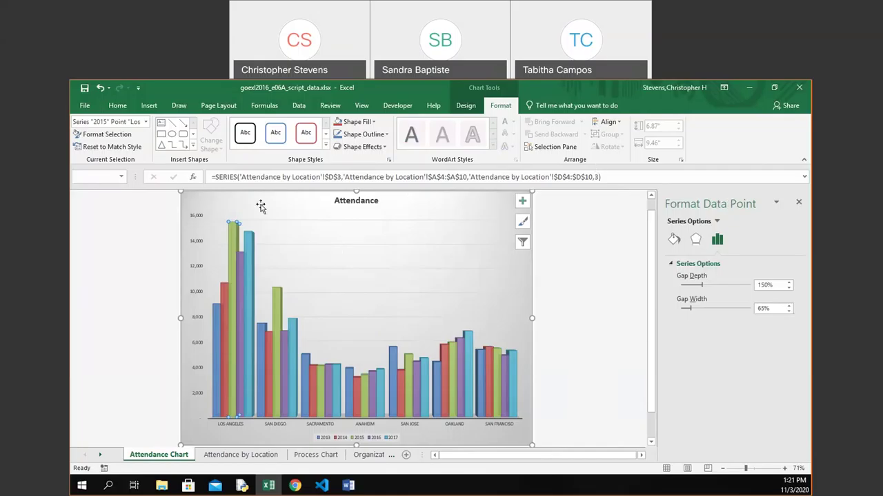
{"action": "left_click", "coordinate": [292, 243]}
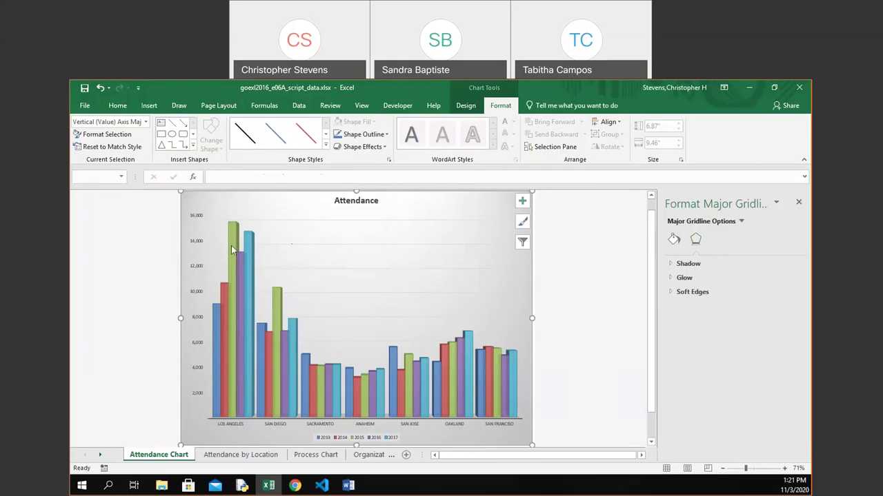
{"action": "left_click", "coordinate": [233, 249]}
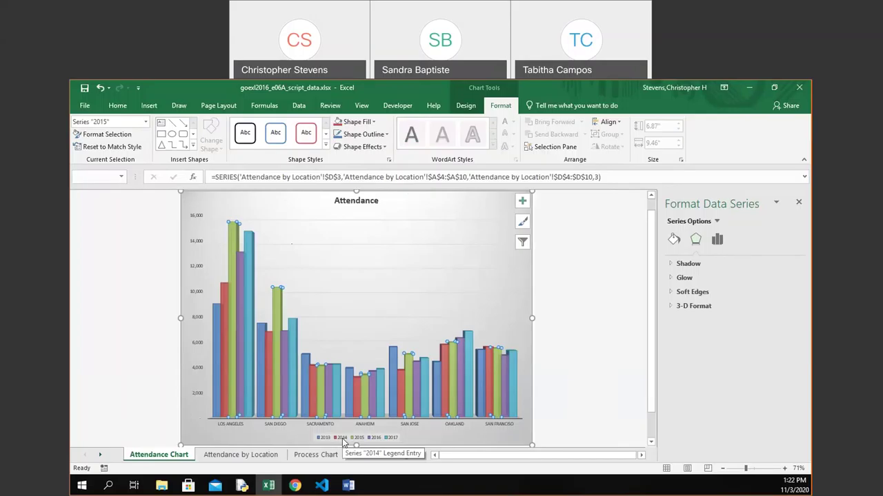
{"action": "mouse_move", "coordinate": [268, 394]}
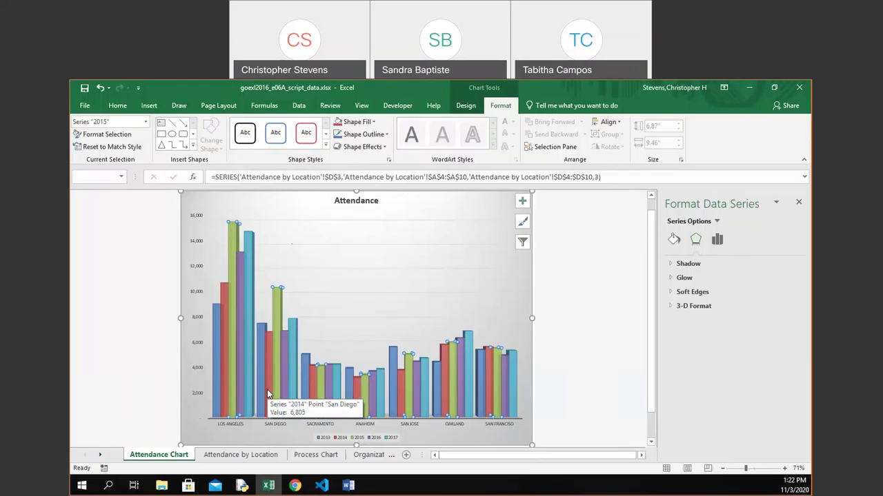
{"action": "left_click", "coordinate": [357, 388]}
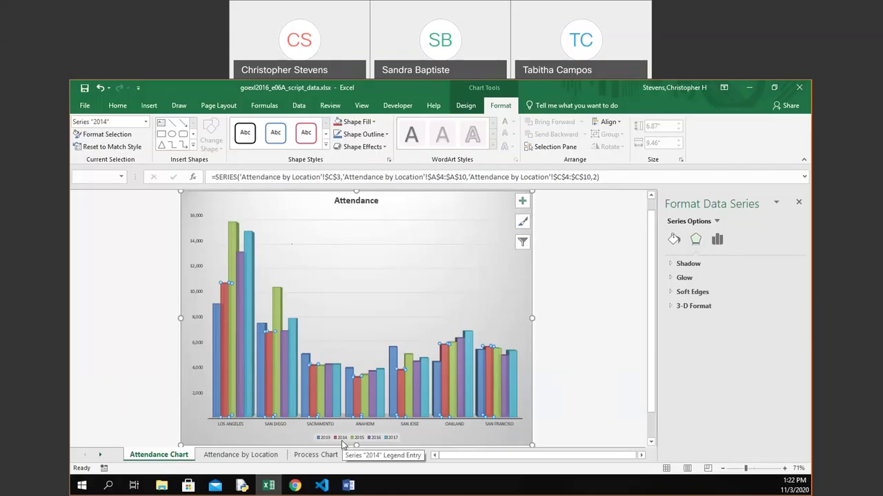
{"action": "left_click", "coordinate": [137, 397]}
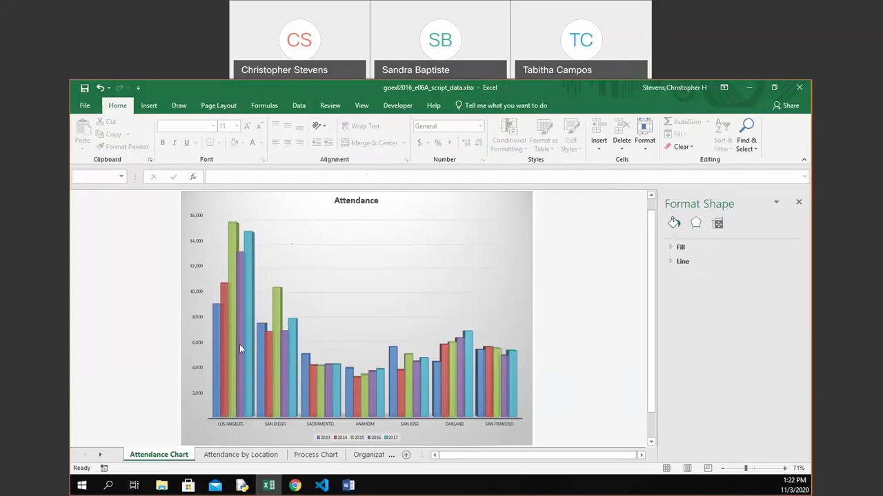
- Compare the attendance chart's location categories with the source data on the Attendance by Location sheet
{"action": "mouse_move", "coordinate": [493, 361]}
{"action": "left_click", "coordinate": [396, 230]}
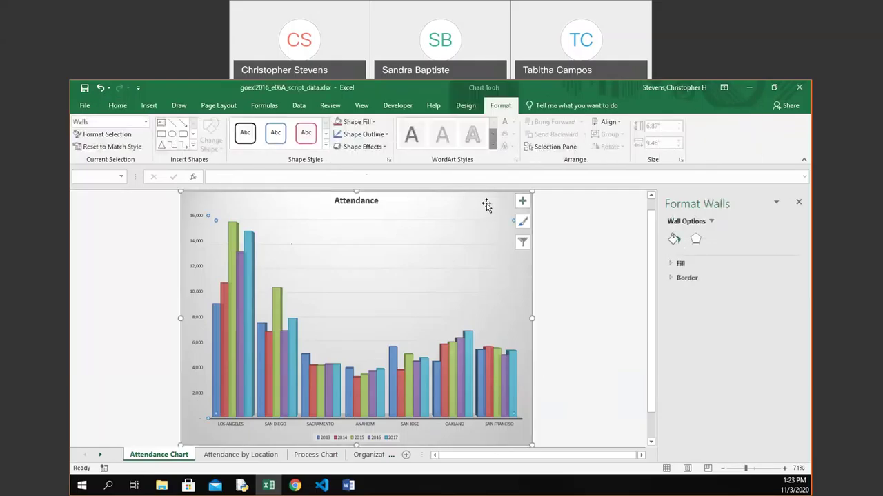
{"action": "left_click", "coordinate": [461, 103]}
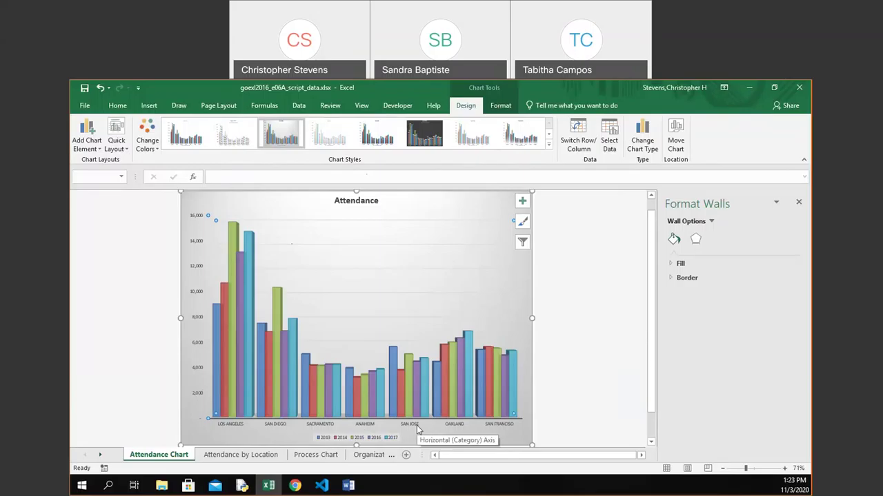
{"action": "left_click", "coordinate": [232, 459]}
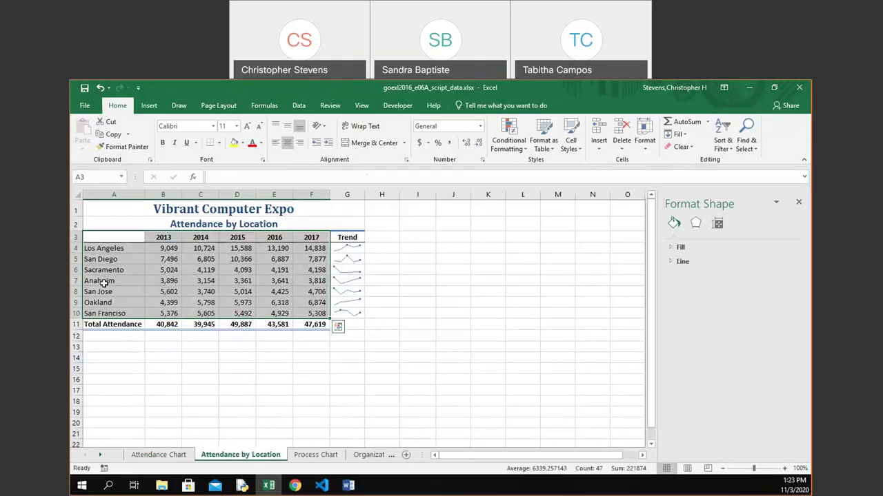
{"action": "left_click", "coordinate": [164, 456]}
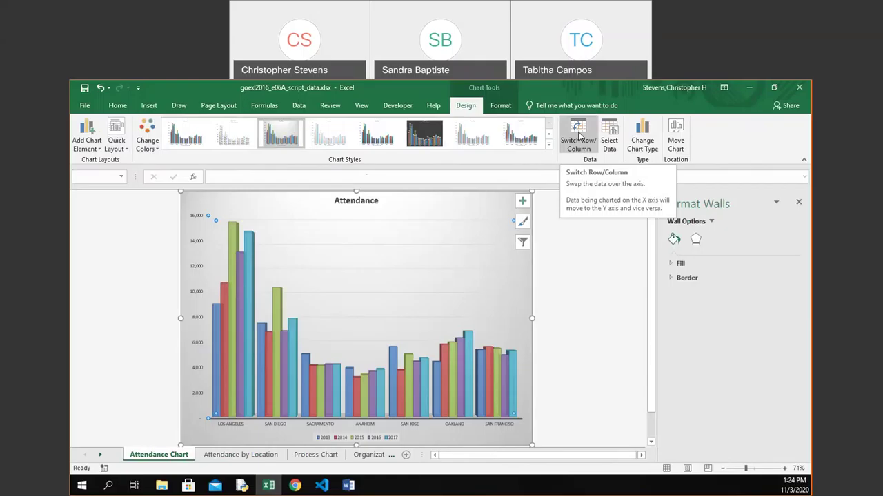
- Swap the chart's rows and columns to plot the years as categories, and swap them back to locations
{"action": "left_click", "coordinate": [579, 136]}
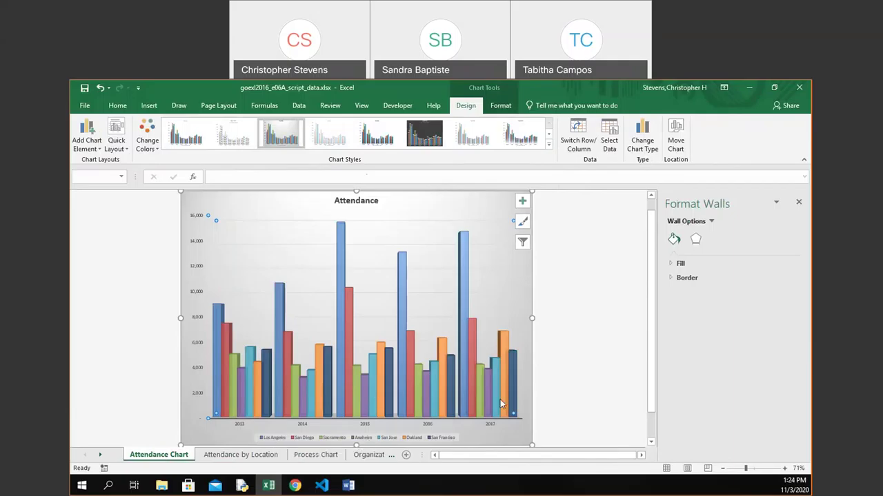
{"action": "mouse_move", "coordinate": [500, 399]}
{"action": "left_click", "coordinate": [578, 145]}
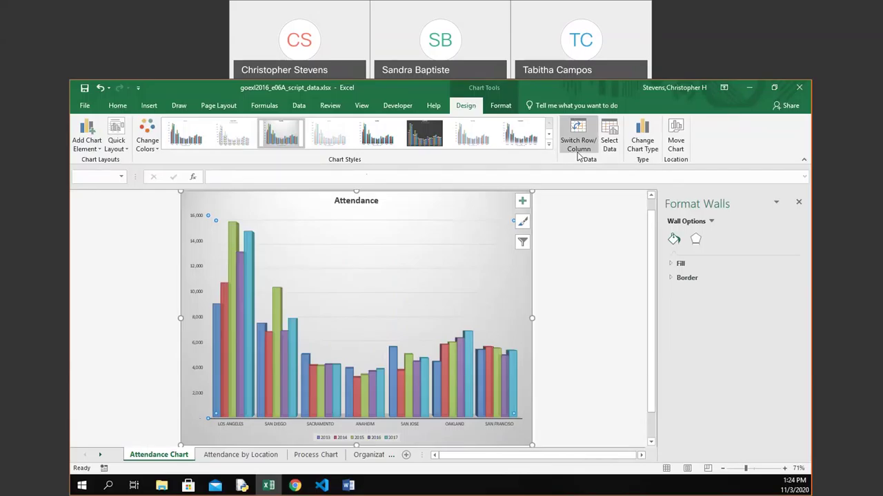
- Plot the years as categories again, compare the chart with the Attendance by Location data, and restore locations as the categories
{"action": "left_click", "coordinate": [578, 145]}
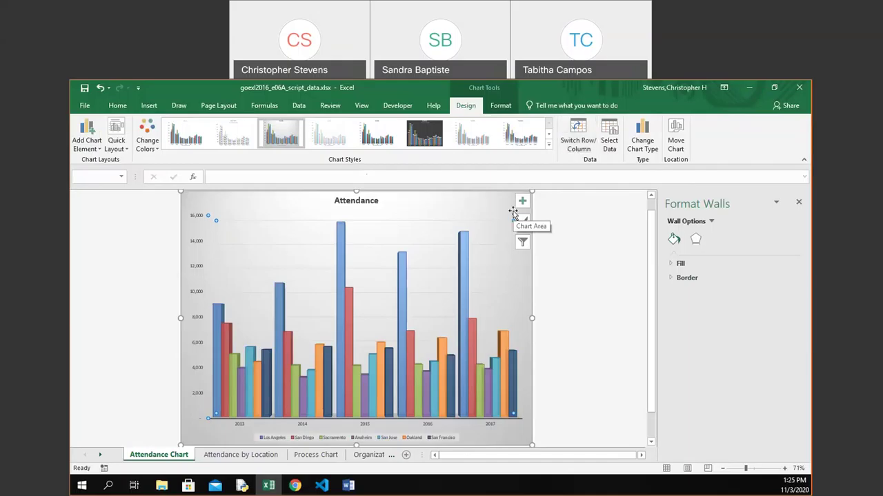
{"action": "left_click", "coordinate": [265, 456]}
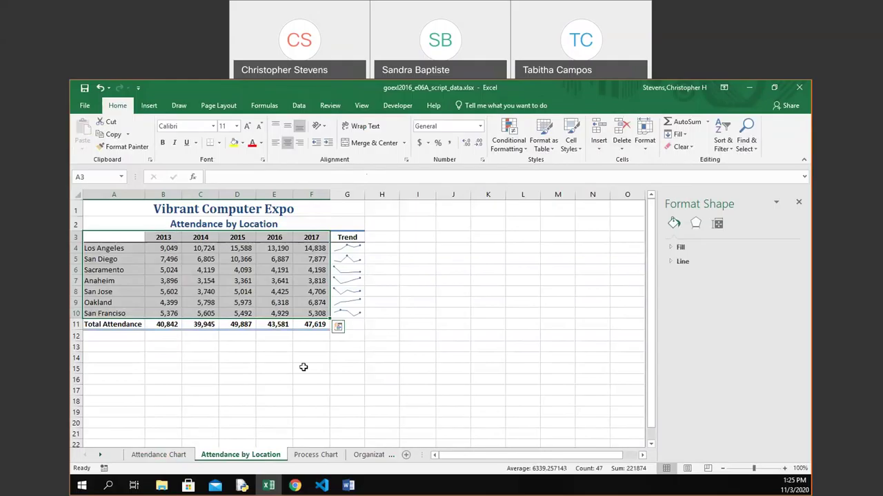
{"action": "left_click", "coordinate": [159, 455]}
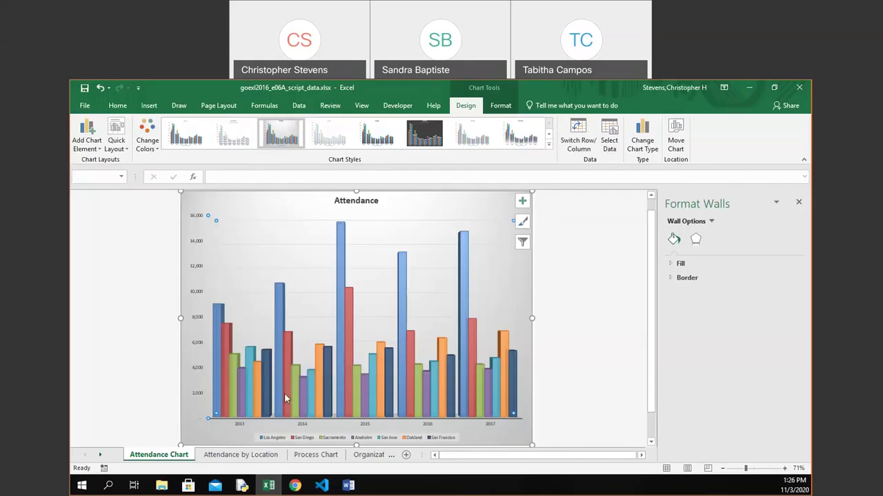
{"action": "mouse_move", "coordinate": [238, 358]}
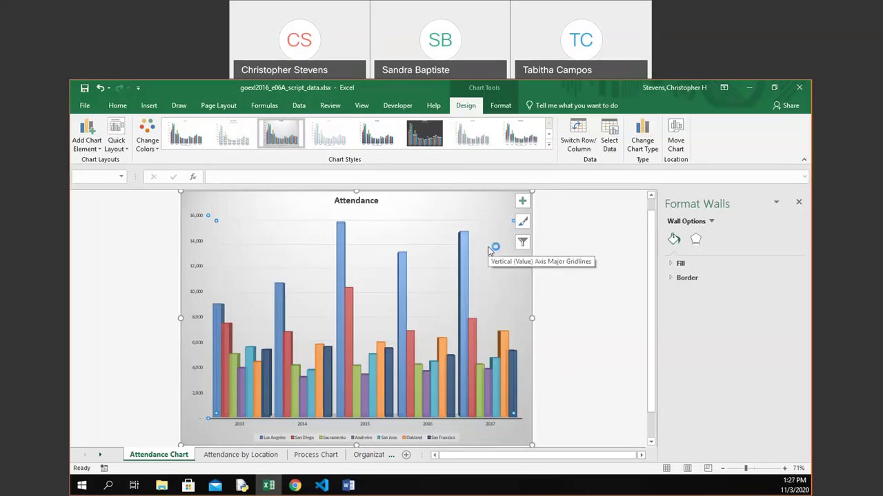
{"action": "left_click", "coordinate": [579, 145]}
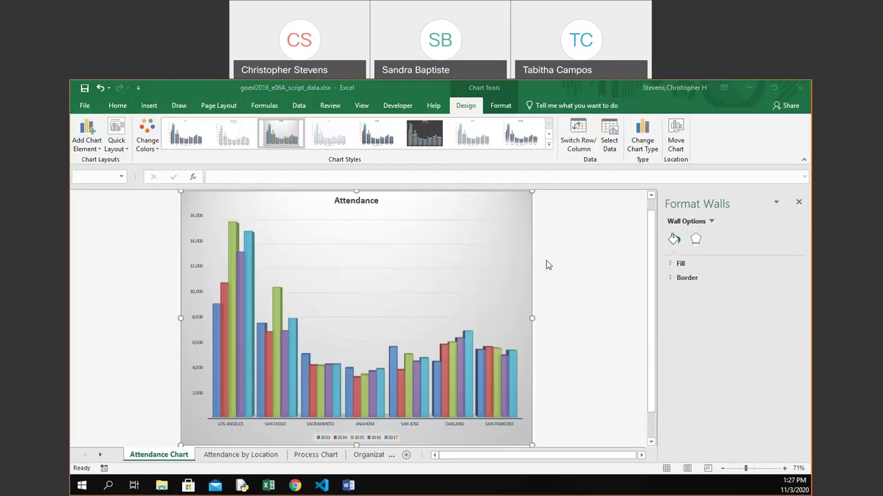
- Extend the chart title to read Attendance by Location
{"action": "left_click", "coordinate": [358, 202]}
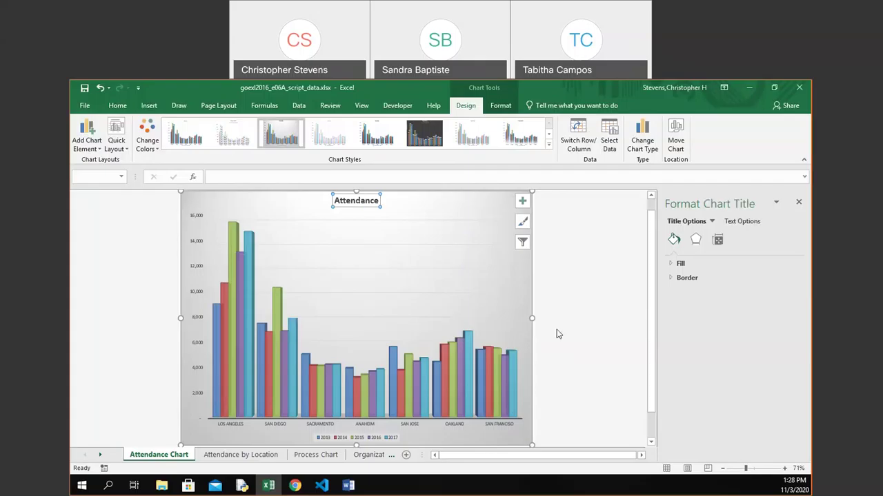
{"action": "double_click", "coordinate": [377, 201]}
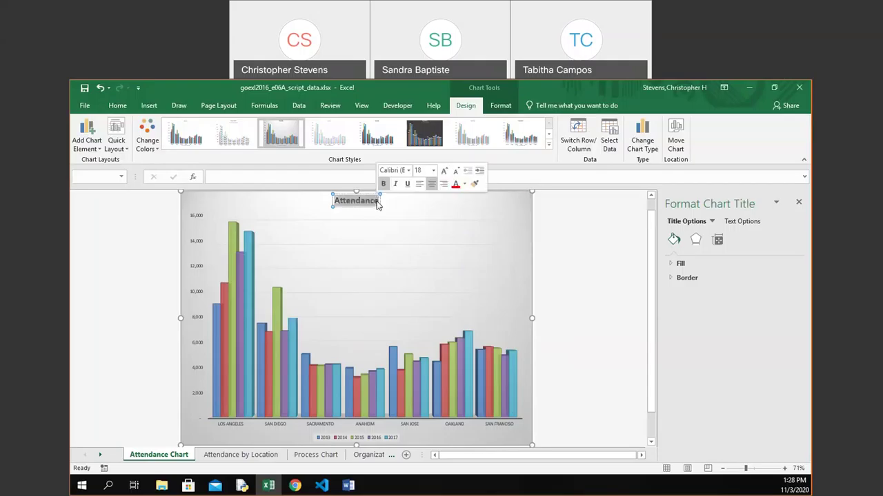
{"action": "left_click", "coordinate": [376, 201]}
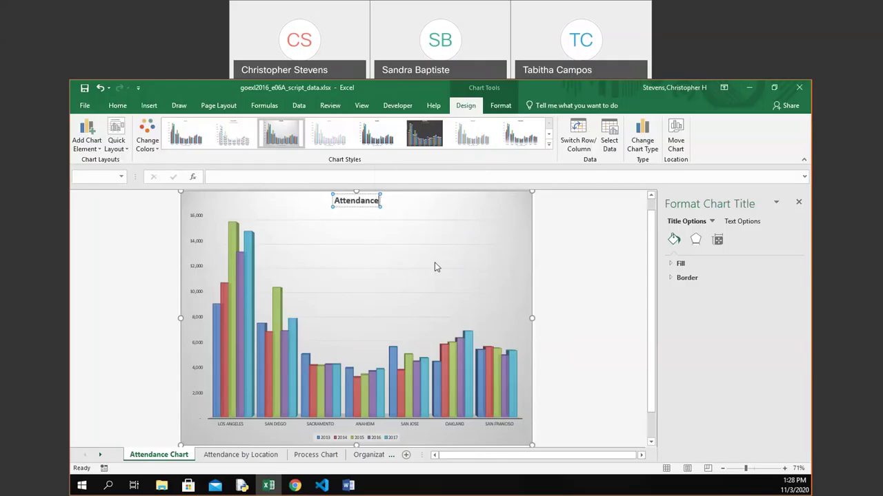
{"action": "type", "text": "Loca"}
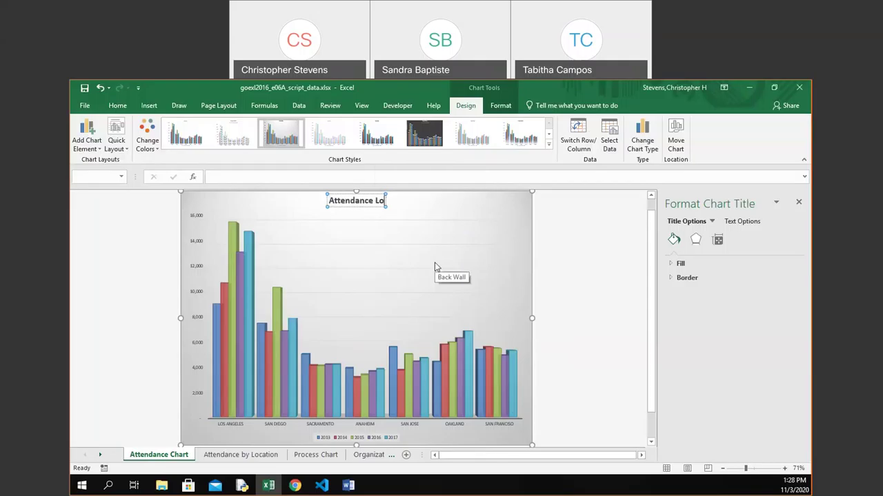
{"action": "key", "text": "BackSpace"}
{"action": "key", "text": "BackSpace"}
{"action": "key", "text": "BackSpace"}
{"action": "key", "text": "BackSpace"}
{"action": "key", "text": "BackSpace"}
{"action": "type", "text": "by Location"}
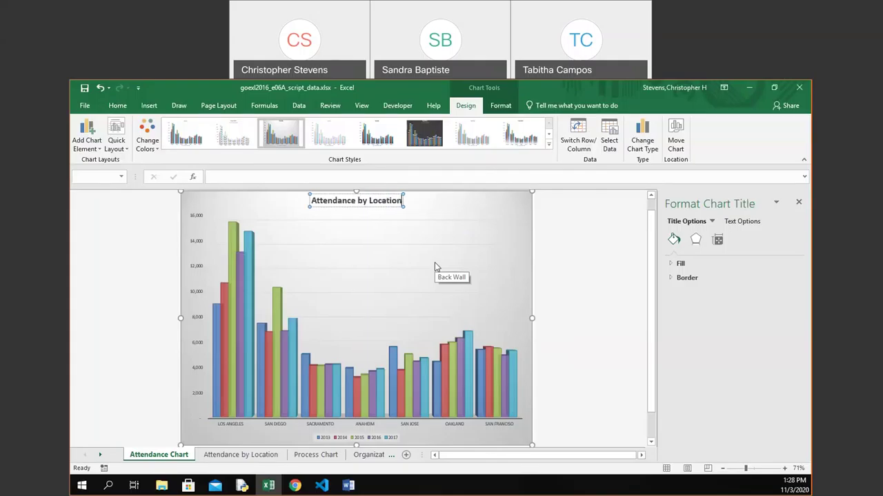
{"action": "left_click", "coordinate": [564, 305]}
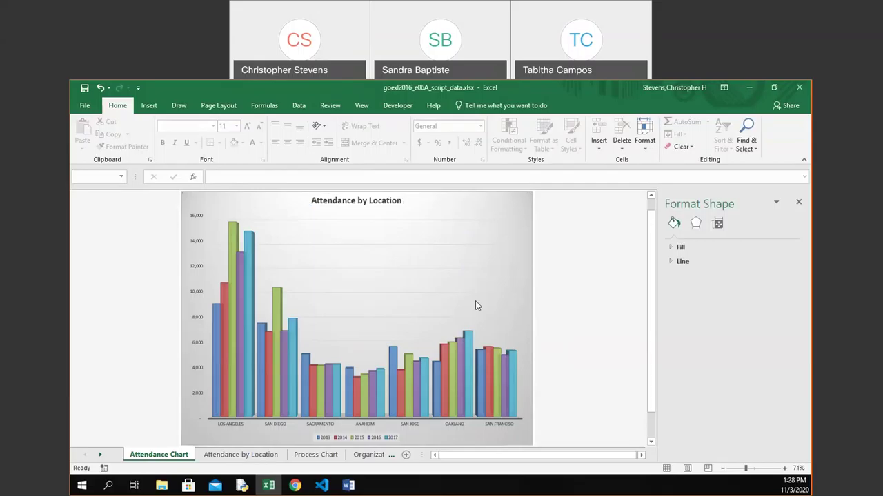
- Set the chart title's font style to Bold Italic and its size to 20
{"action": "left_click", "coordinate": [356, 204]}
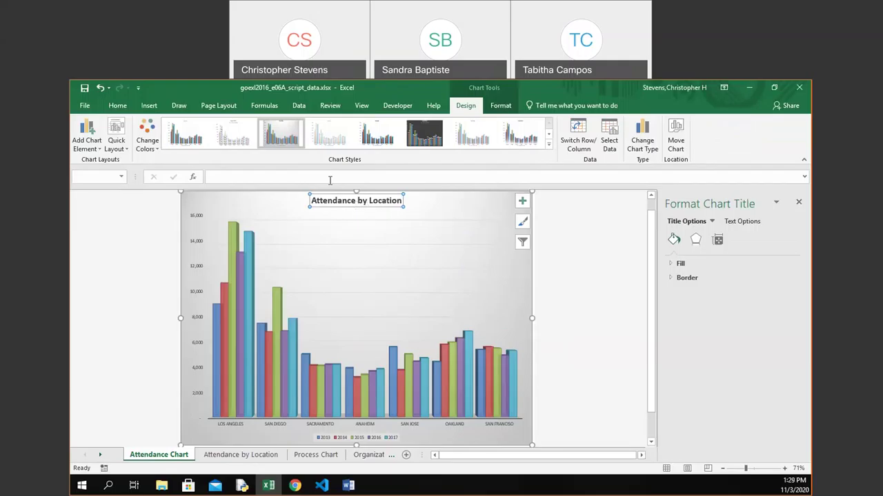
{"action": "right_click", "coordinate": [367, 207]}
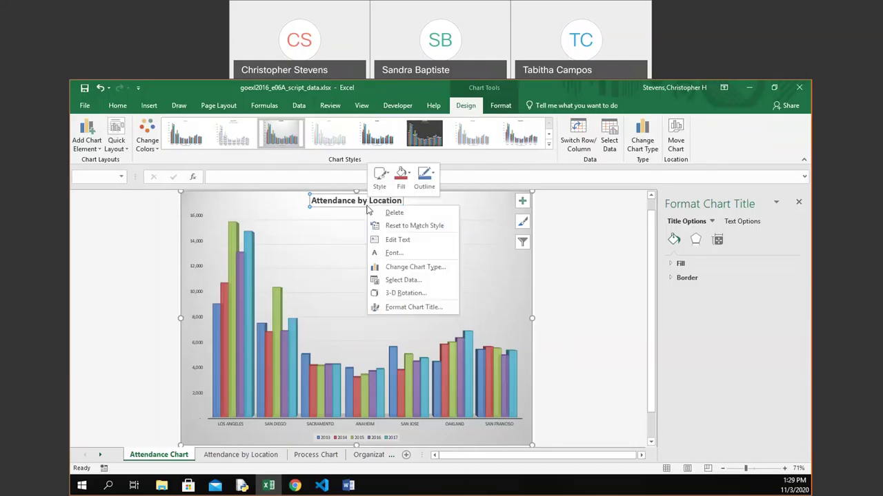
{"action": "left_click", "coordinate": [391, 254]}
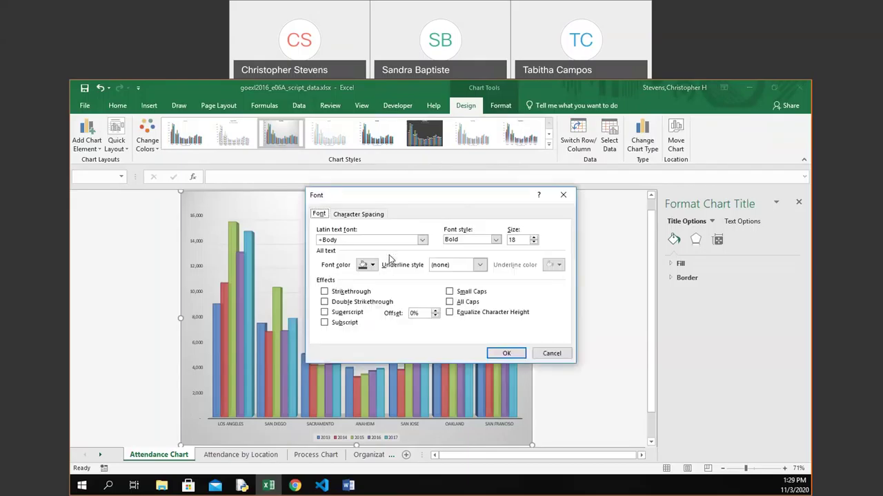
{"action": "left_click", "coordinate": [495, 239]}
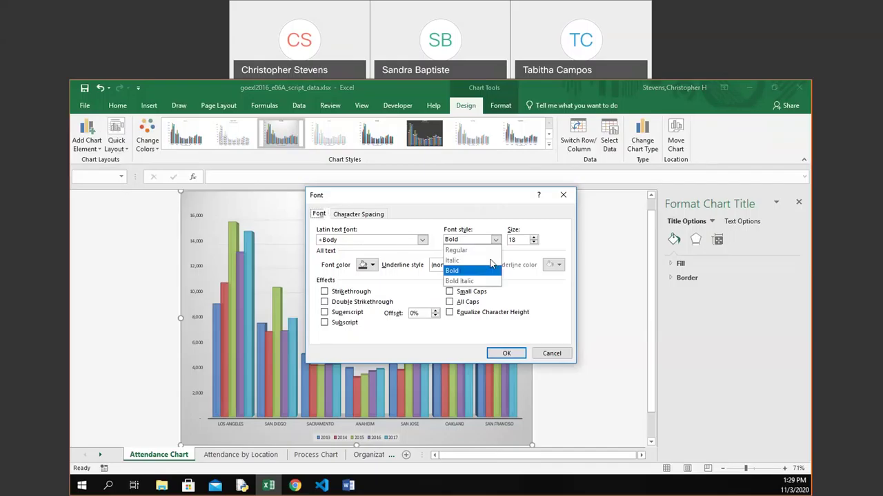
{"action": "left_click", "coordinate": [491, 283]}
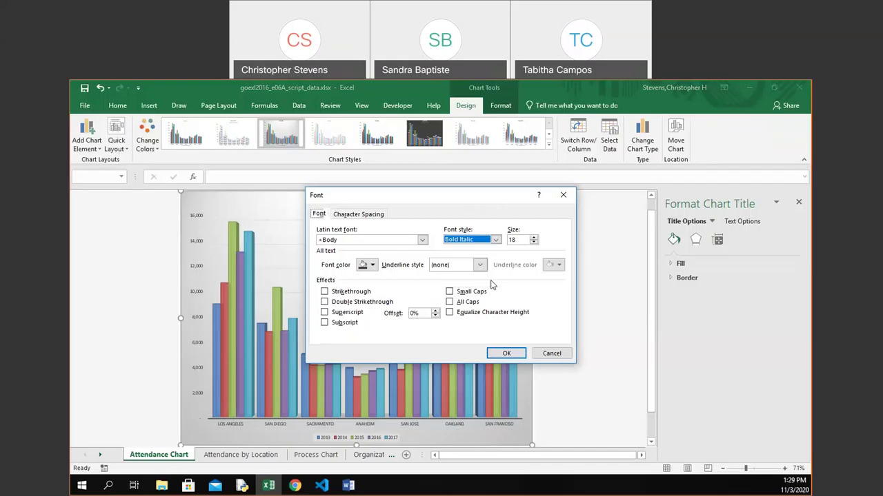
{"action": "left_click", "coordinate": [525, 241]}
{"action": "double_click", "coordinate": [533, 237]}
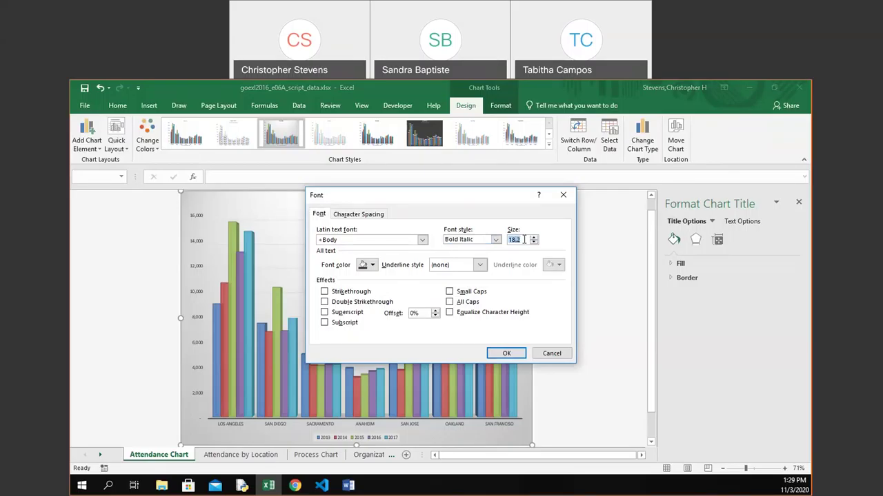
{"action": "type", "text": "20"}
- Color the chart title White, Background 1, Darker 50% and apply the Small Caps effect
{"action": "left_click", "coordinate": [372, 267]}
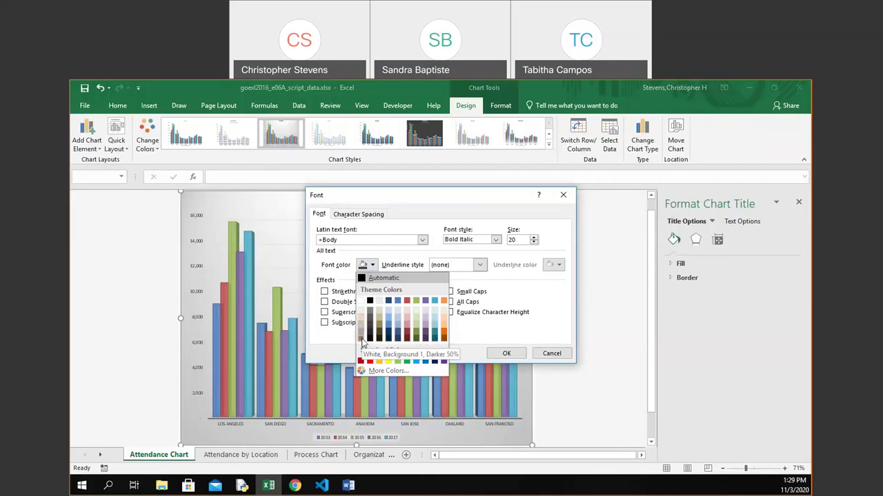
{"action": "left_click", "coordinate": [361, 338]}
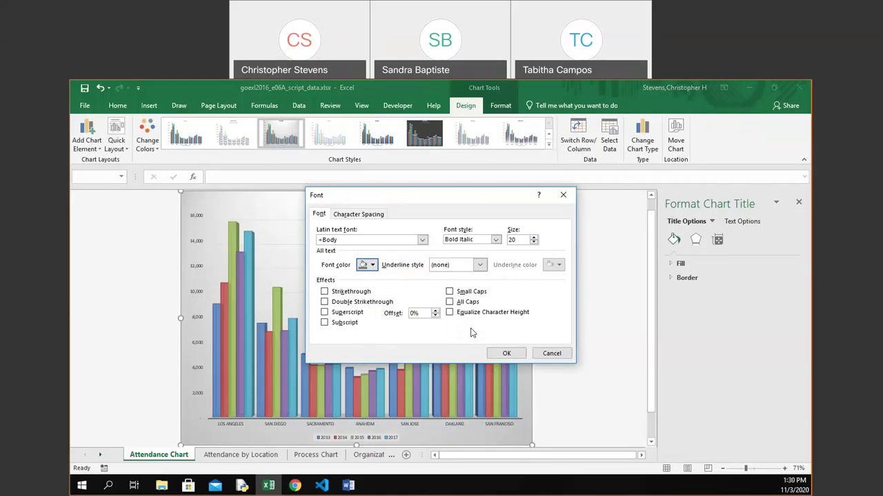
{"action": "left_click", "coordinate": [472, 292]}
{"action": "left_click", "coordinate": [506, 353]}
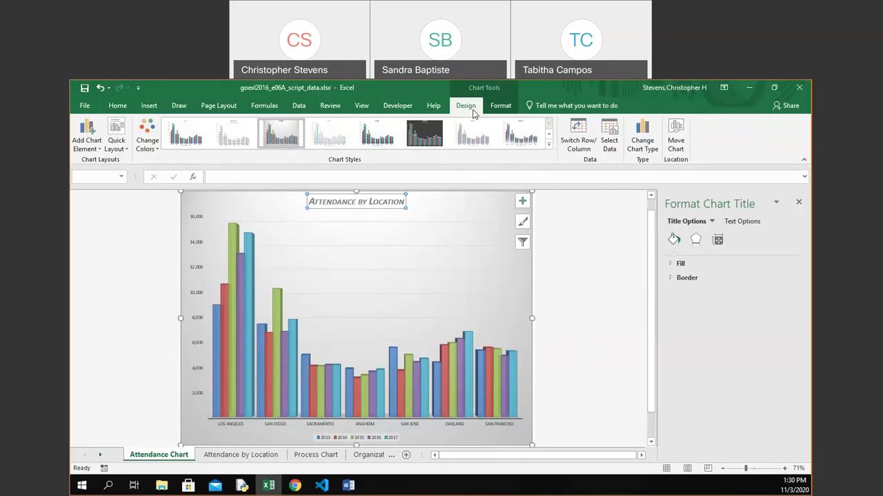
- Add a primary vertical axis title to the chart with the text Number Attending
{"action": "left_click", "coordinate": [82, 139]}
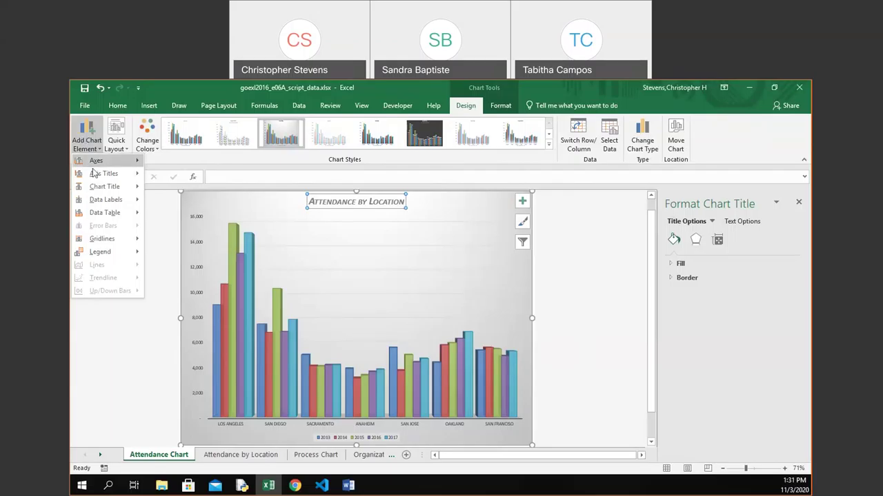
{"action": "mouse_move", "coordinate": [95, 176]}
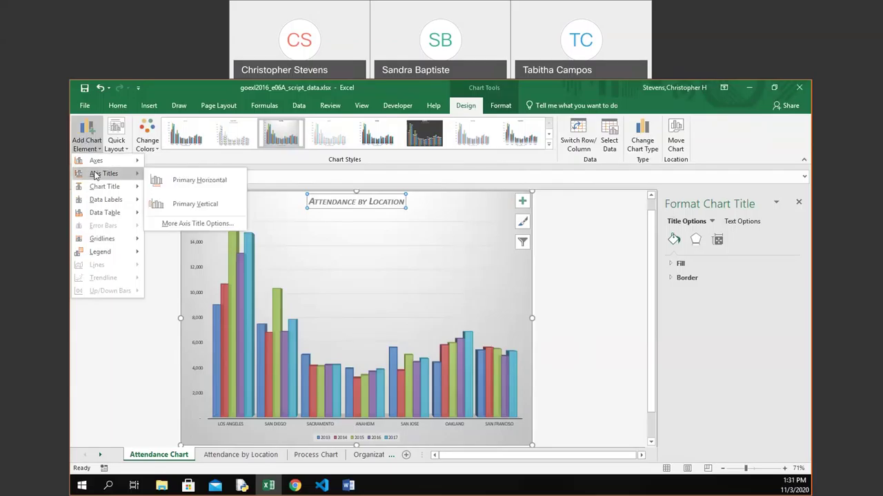
{"action": "left_click", "coordinate": [174, 211]}
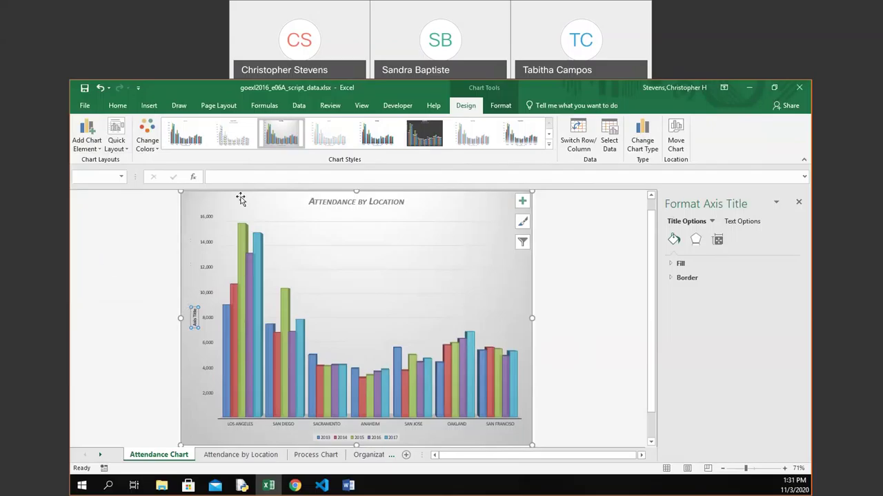
{"action": "left_click", "coordinate": [281, 178]}
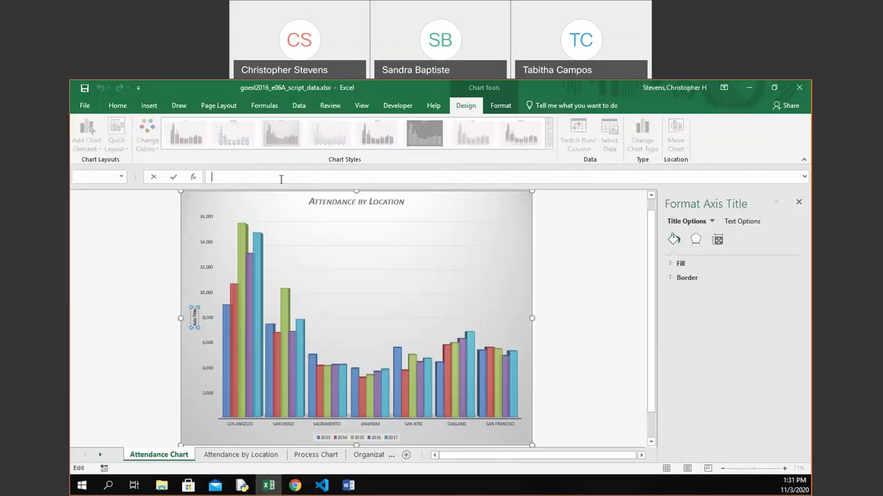
{"action": "type", "text": "Number As"}
{"action": "type", "text": "tending"}
{"action": "key", "text": "Return"}
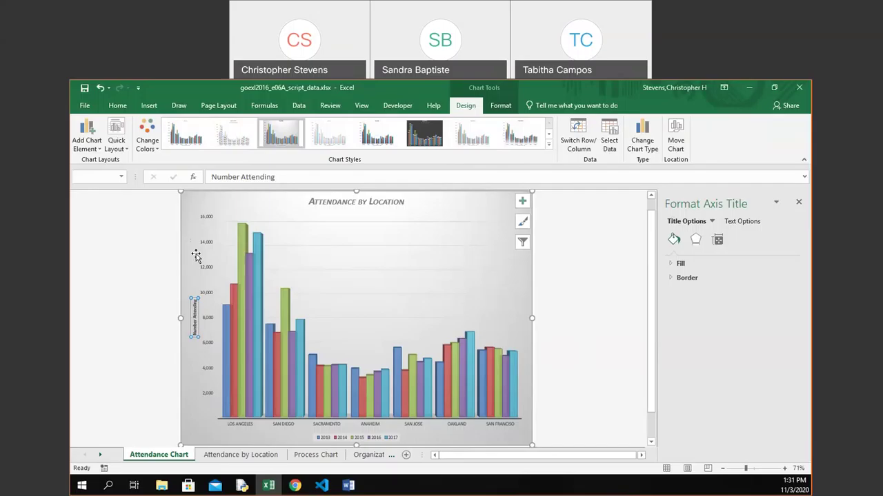
- Examine the vertical axis title up close and return to a view of the whole chart
{"action": "left_click", "coordinate": [787, 468]}
{"action": "left_click", "coordinate": [786, 469]}
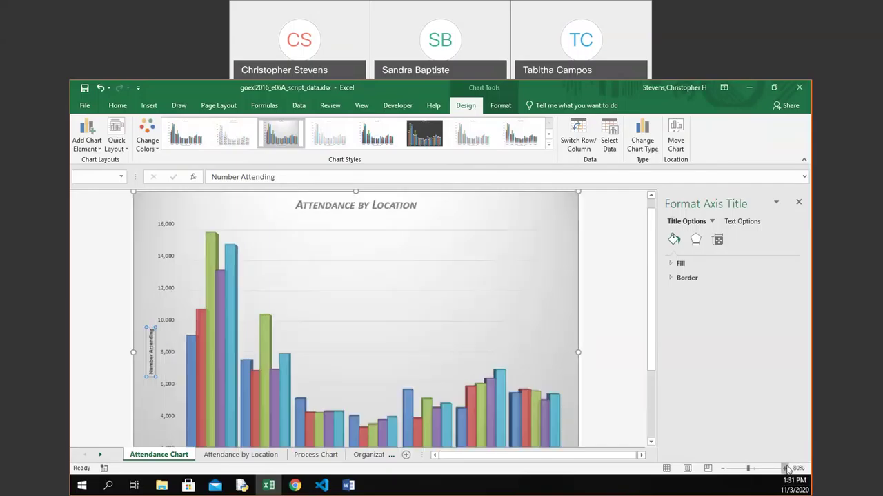
{"action": "left_click", "coordinate": [786, 469]}
{"action": "left_click", "coordinate": [787, 468]}
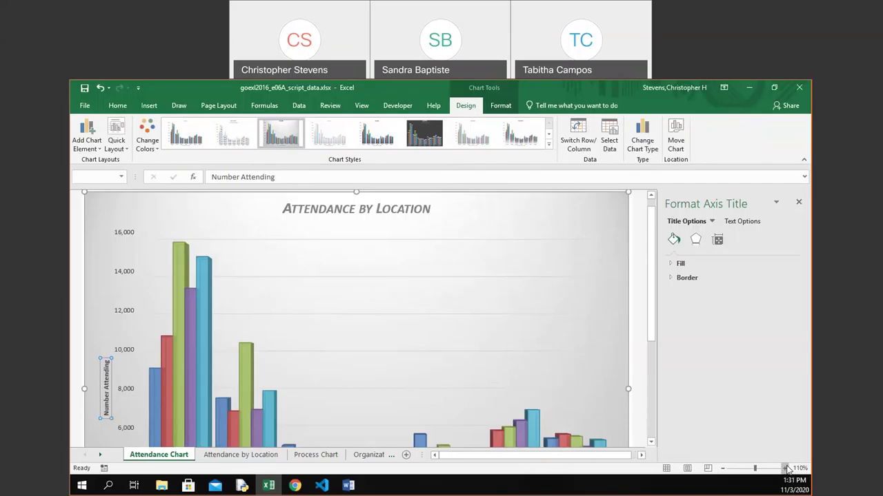
{"action": "left_click", "coordinate": [722, 468]}
{"action": "left_click", "coordinate": [722, 468]}
{"action": "left_click", "coordinate": [722, 468]}
{"action": "left_click", "coordinate": [722, 468]}
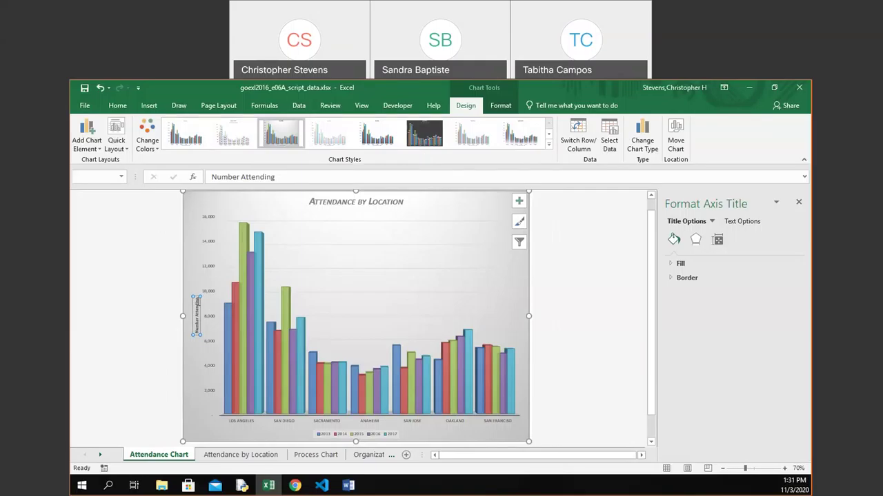
- Set the vertical axis title's font size to 14 and its color to White, Background 1, Darker 50%
{"action": "right_click", "coordinate": [197, 302]}
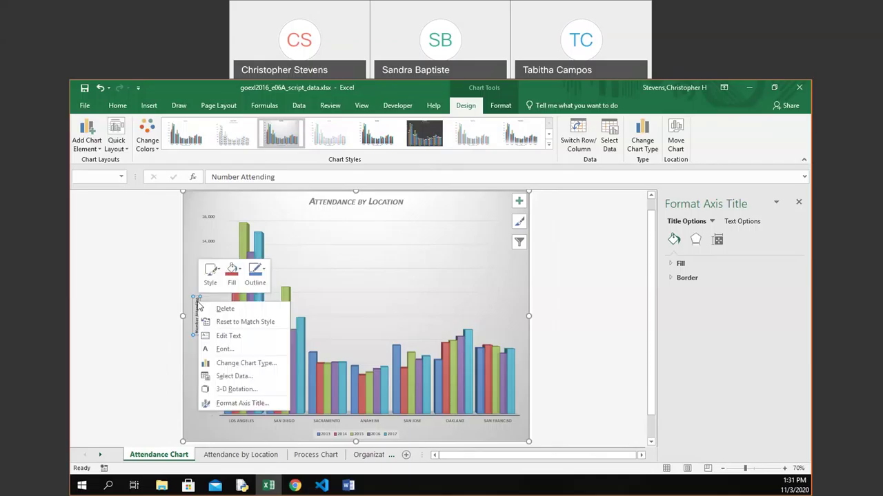
{"action": "left_click", "coordinate": [215, 349]}
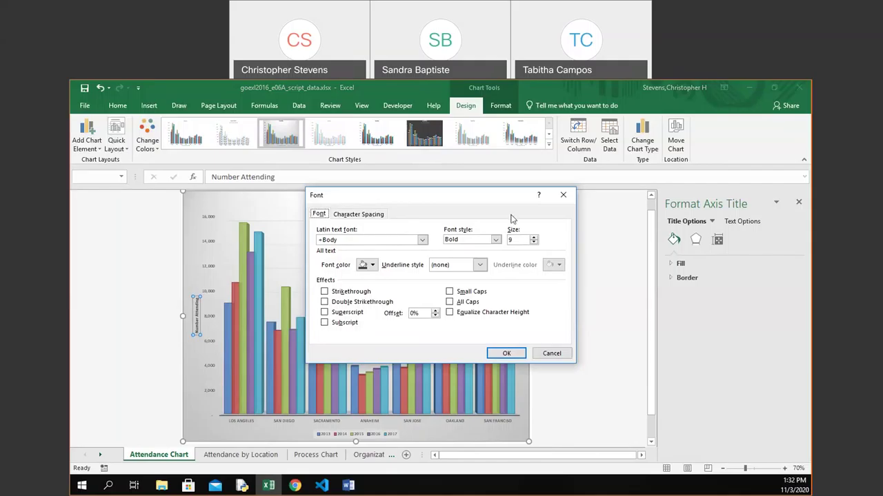
{"action": "left_click", "coordinate": [520, 238]}
{"action": "key", "text": "BackSpace"}
{"action": "type", "text": "14"}
{"action": "left_click", "coordinate": [372, 266]}
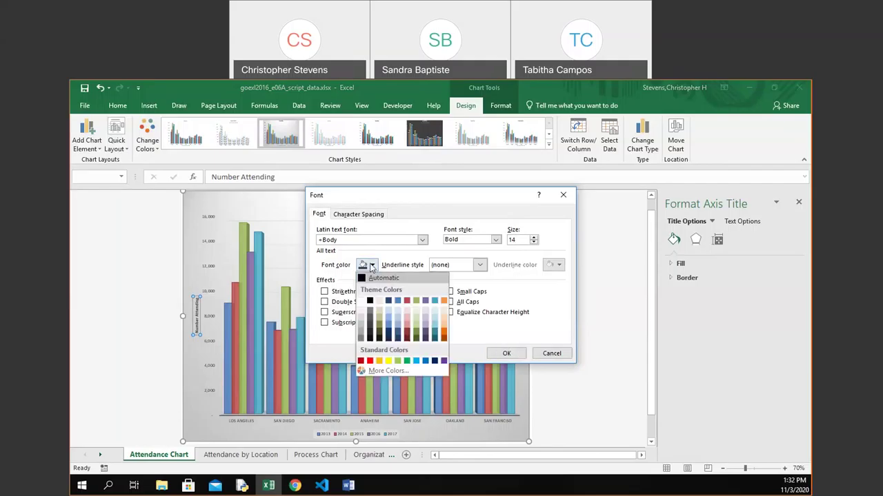
{"action": "left_click", "coordinate": [359, 338]}
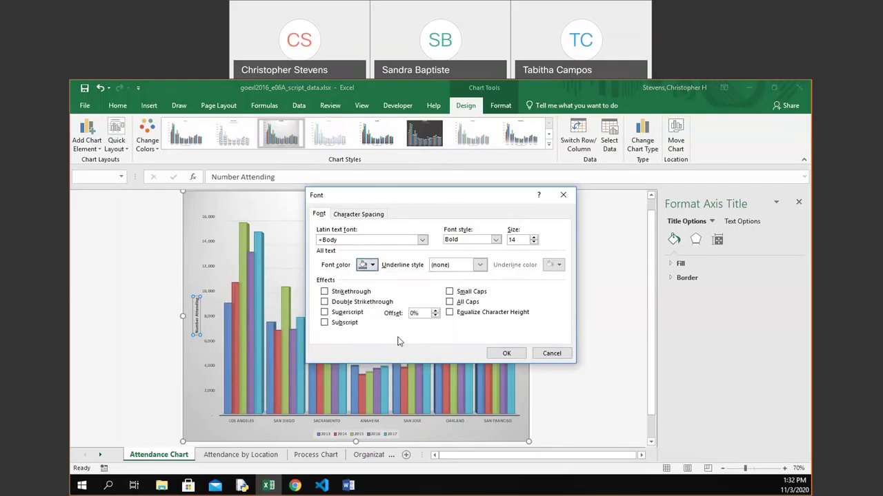
{"action": "left_click", "coordinate": [509, 353]}
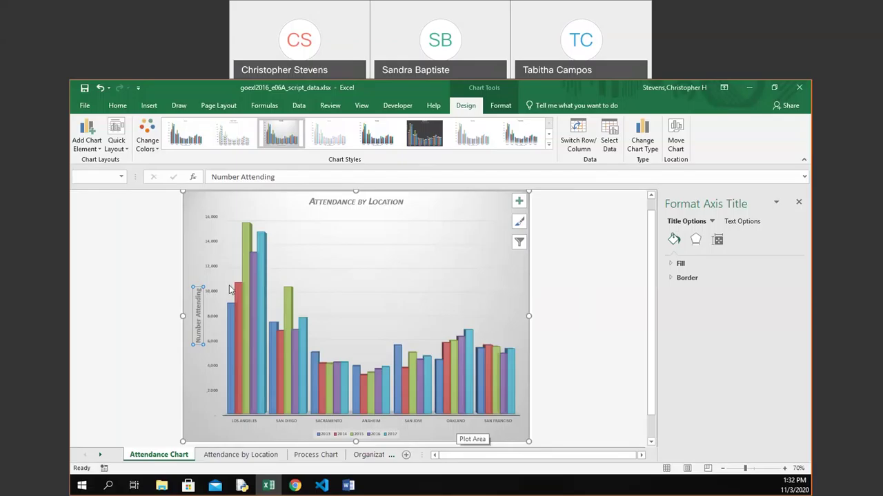
{"action": "left_click", "coordinate": [83, 147]}
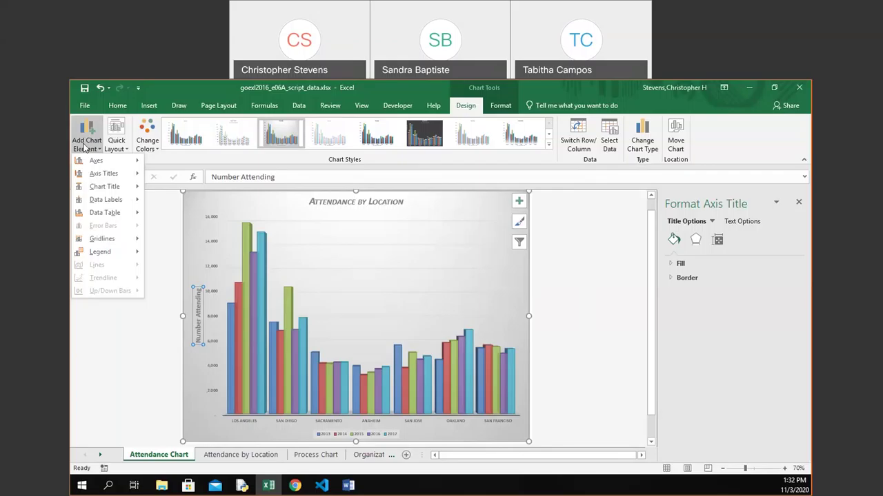
{"action": "mouse_move", "coordinate": [92, 175]}
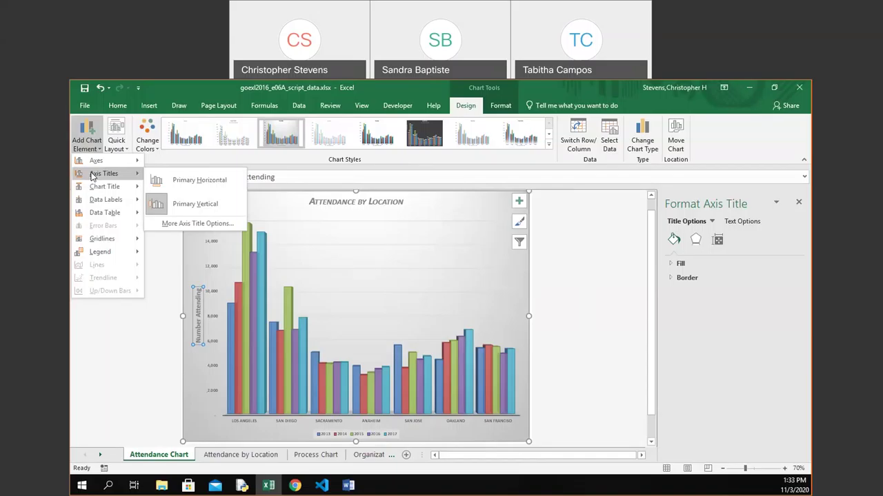
{"action": "left_click", "coordinate": [78, 335]}
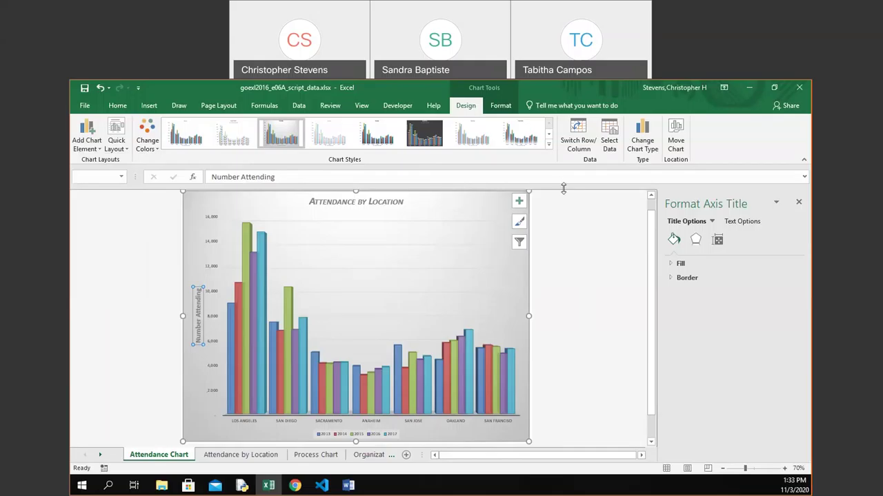
{"action": "left_click", "coordinate": [565, 212]}
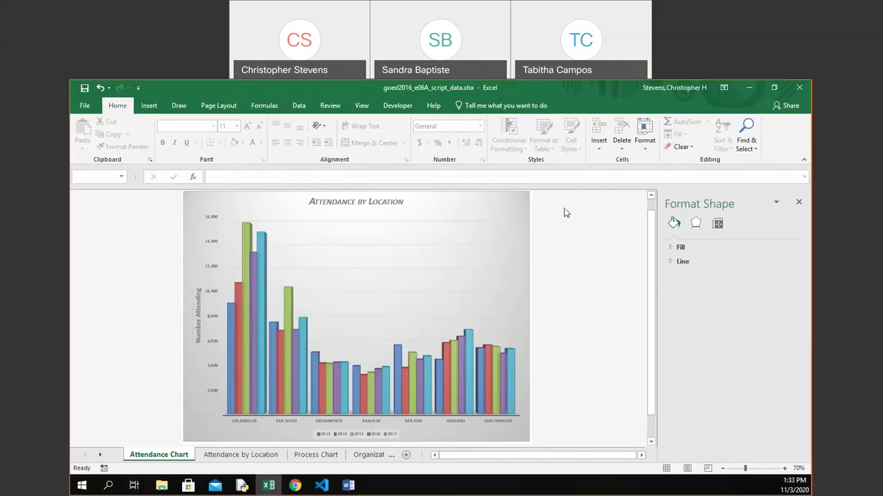
- Select the Horizontal (Category) Axis as the chart element to format
{"action": "left_click", "coordinate": [459, 229]}
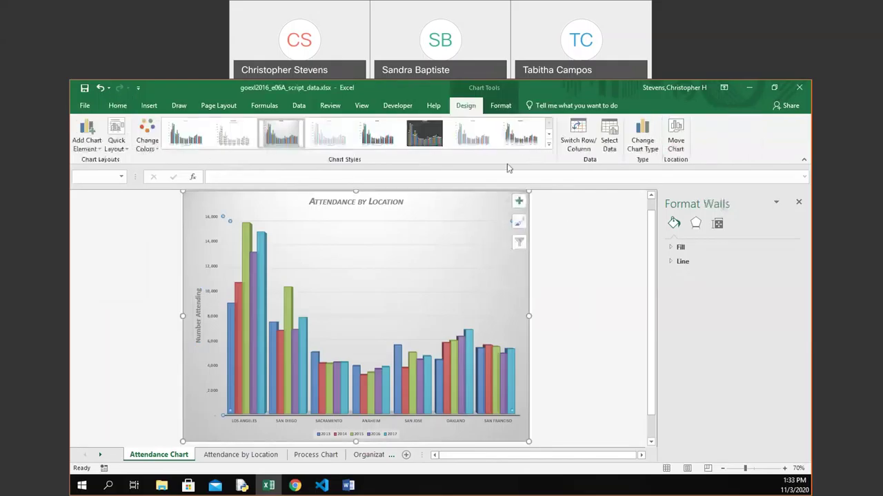
{"action": "left_click", "coordinate": [514, 110]}
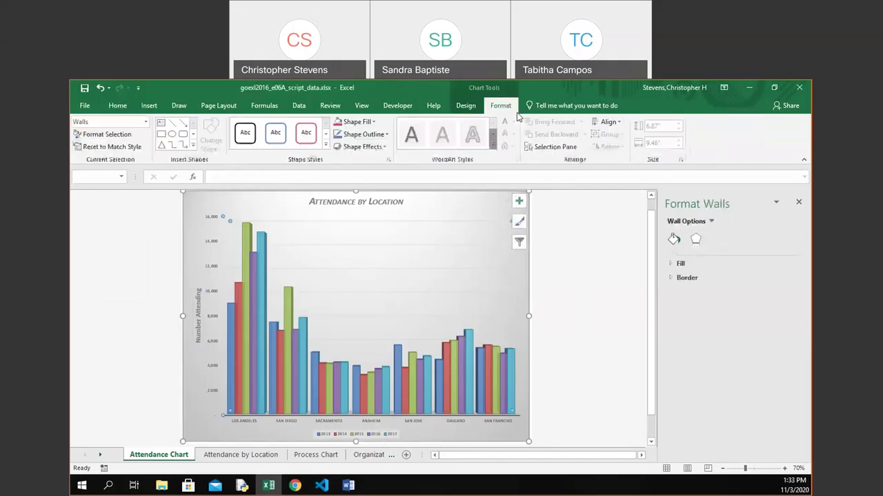
{"action": "left_click", "coordinate": [146, 122]}
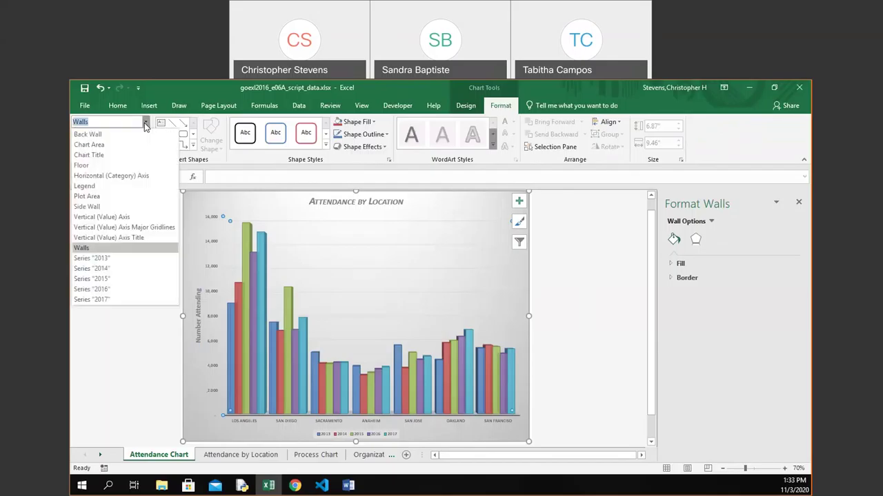
{"action": "left_click", "coordinate": [134, 177]}
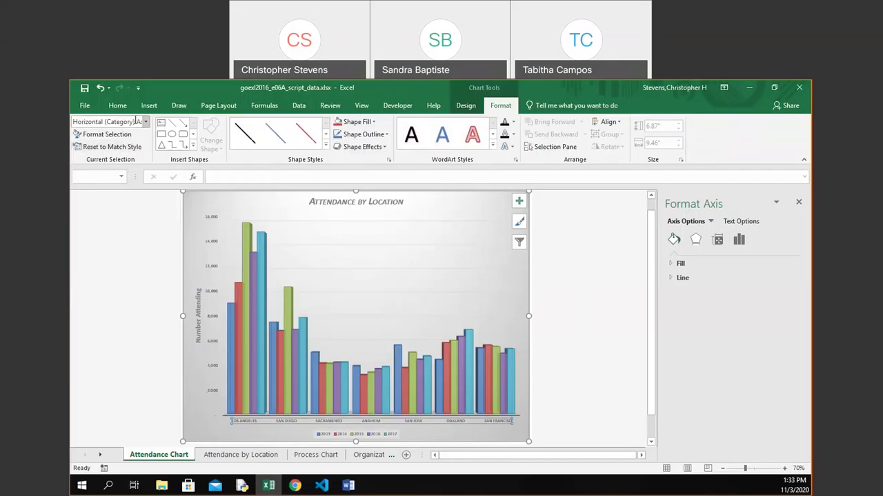
{"action": "right_click", "coordinate": [386, 422]}
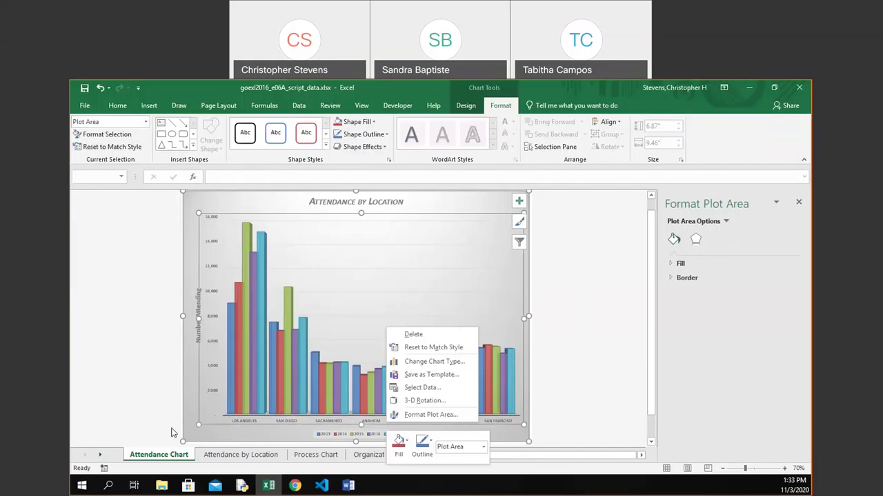
{"action": "key", "text": "Escape"}
{"action": "left_click", "coordinate": [145, 122]}
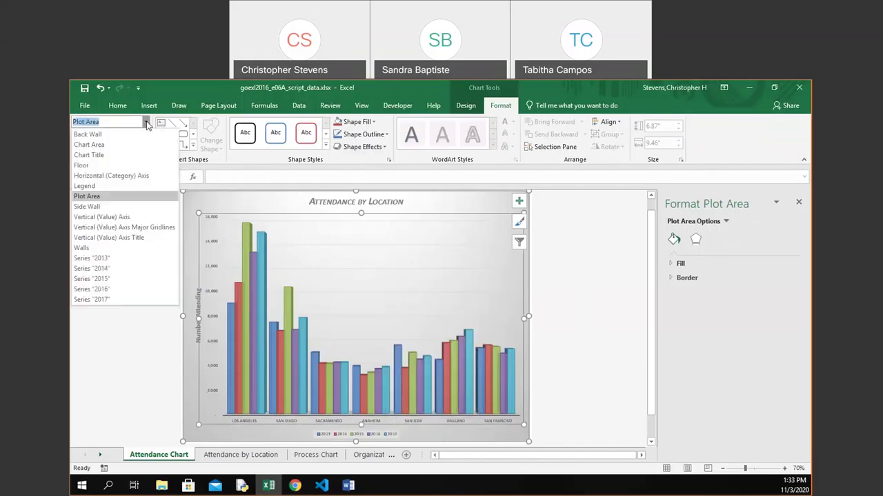
{"action": "left_click", "coordinate": [142, 175]}
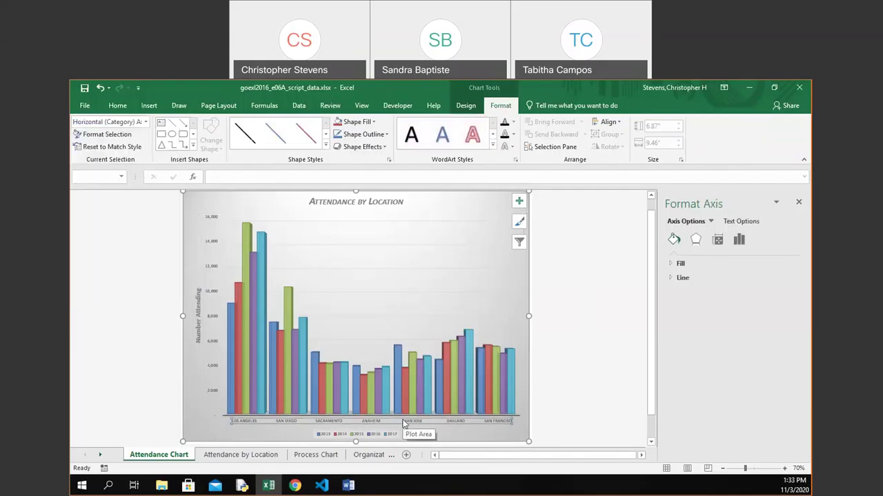
- Format the horizontal axis labels in Bold with the font color White, Background 1, Darker 50%
{"action": "right_click", "coordinate": [508, 426]}
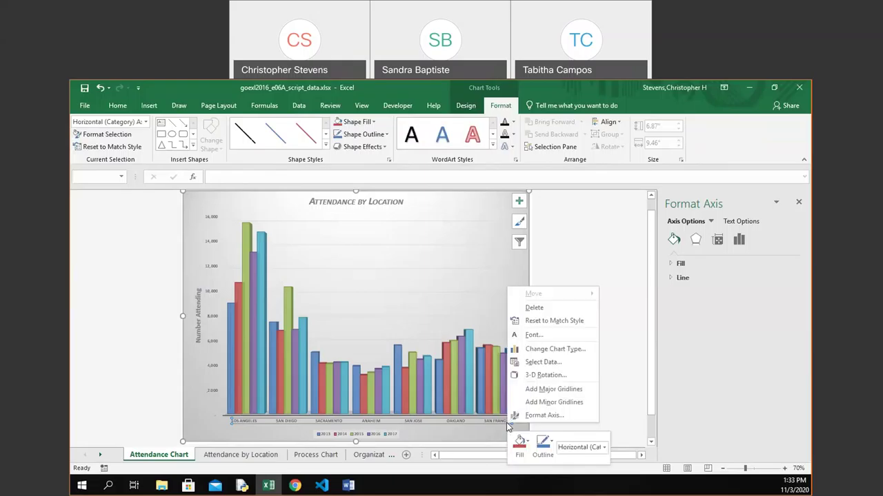
{"action": "left_click", "coordinate": [563, 338]}
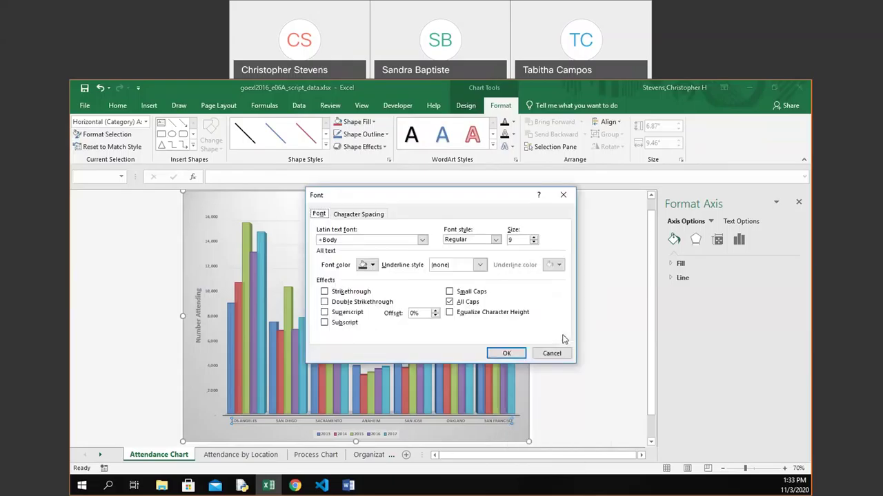
{"action": "left_click", "coordinate": [494, 240]}
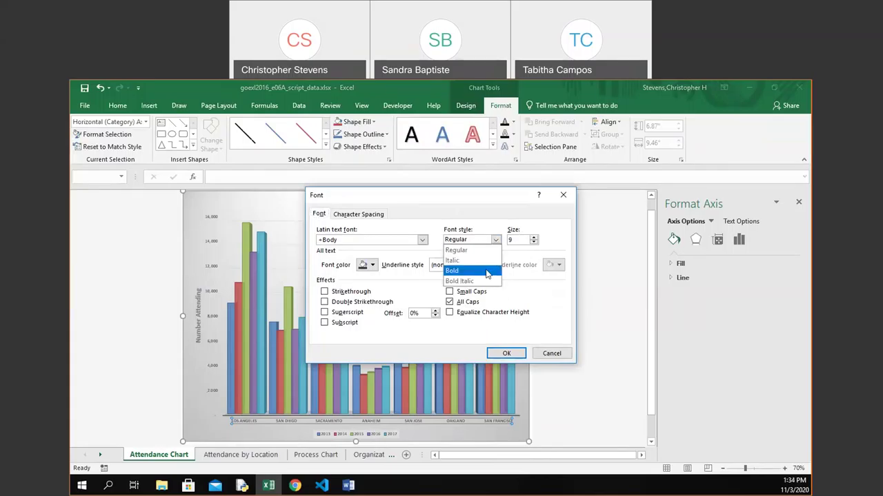
{"action": "left_click", "coordinate": [488, 272]}
{"action": "left_click", "coordinate": [518, 240]}
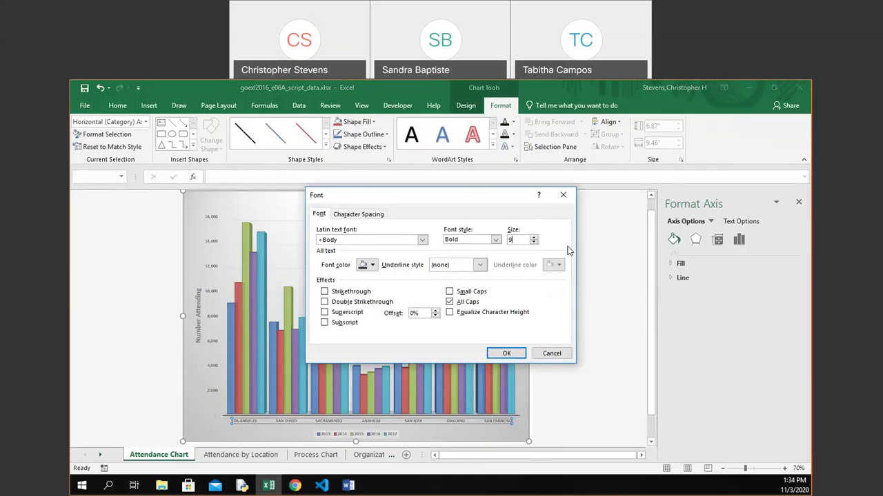
{"action": "left_click", "coordinate": [366, 265]}
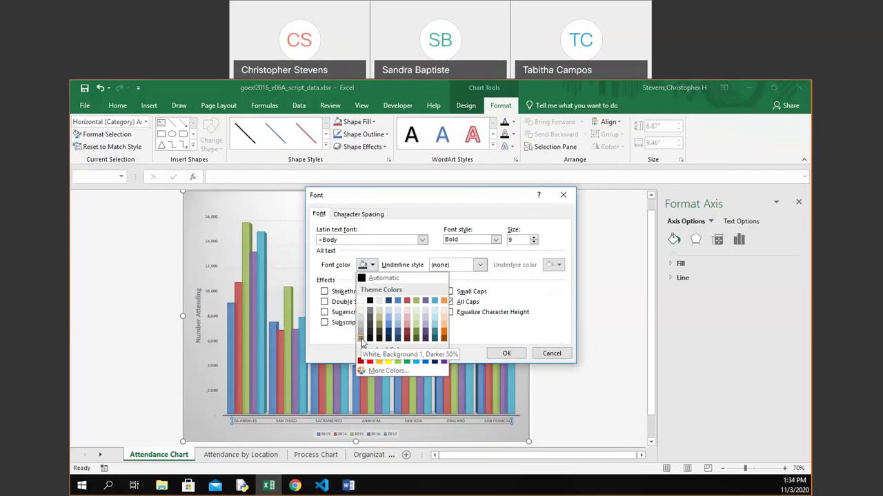
{"action": "left_click", "coordinate": [362, 340]}
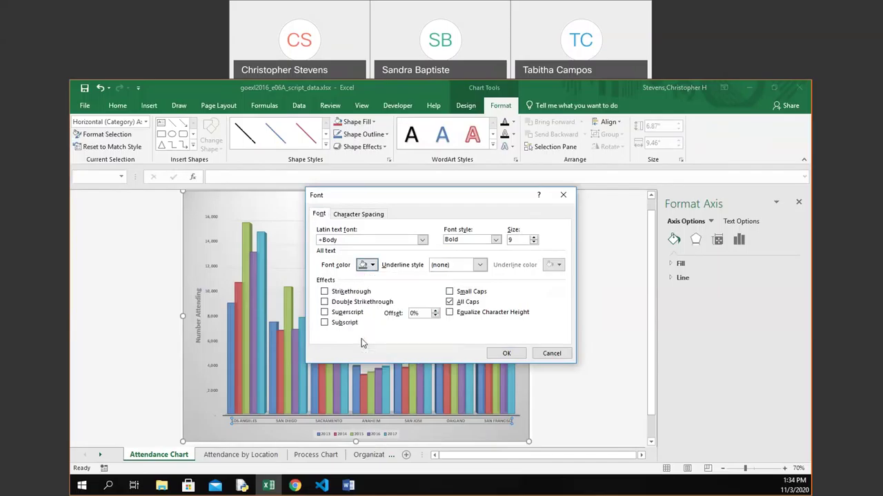
{"action": "left_click", "coordinate": [506, 354]}
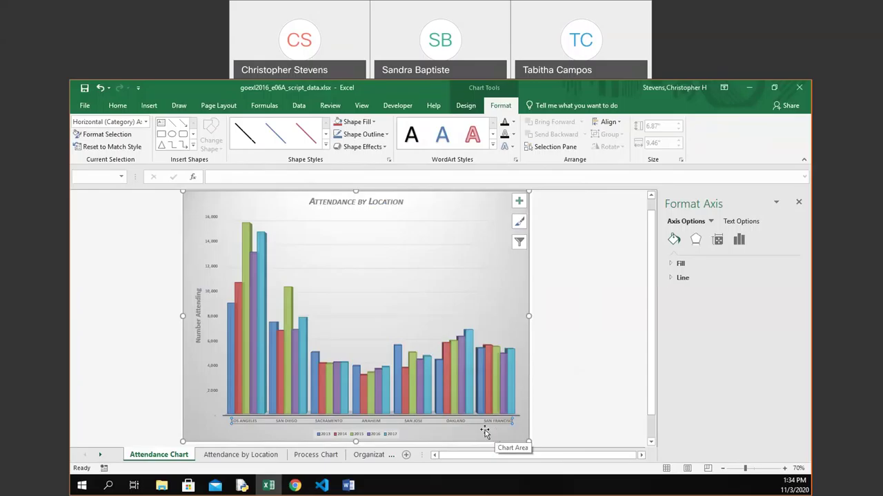
- Set the font size of the vertical value axis labels to 12 and deselect the chart
{"action": "mouse_move", "coordinate": [330, 384]}
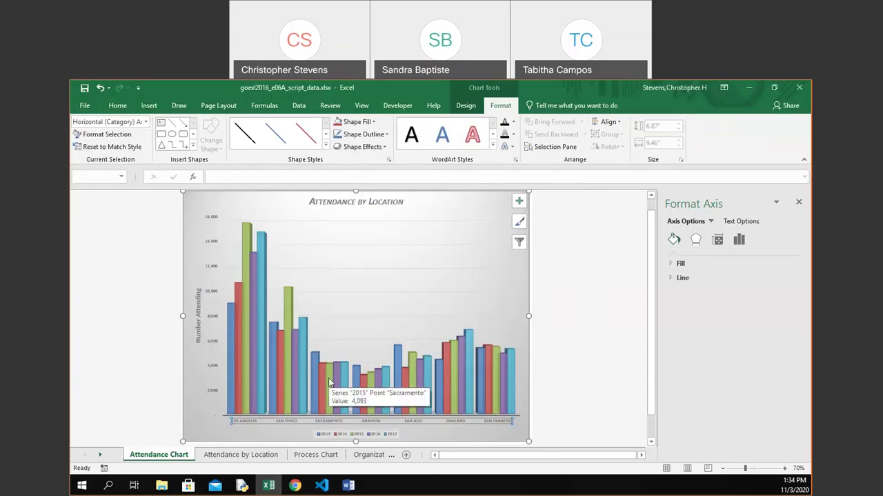
{"action": "left_click", "coordinate": [214, 316]}
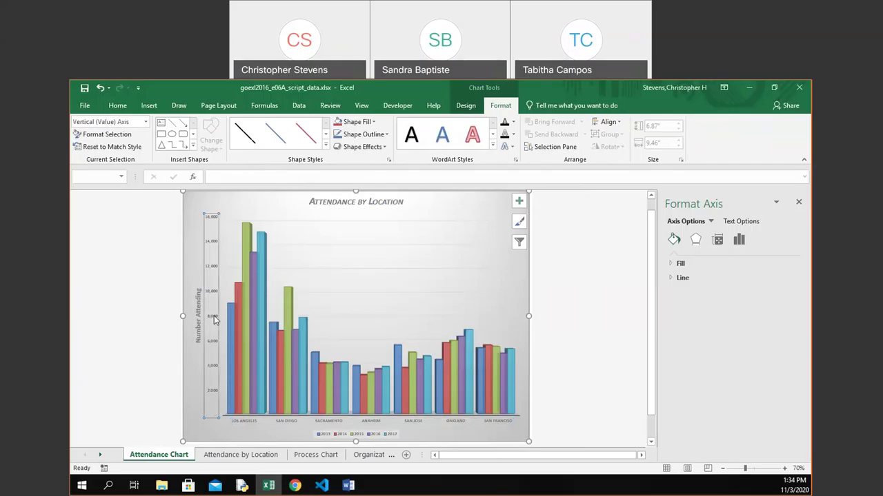
{"action": "right_click", "coordinate": [213, 316]}
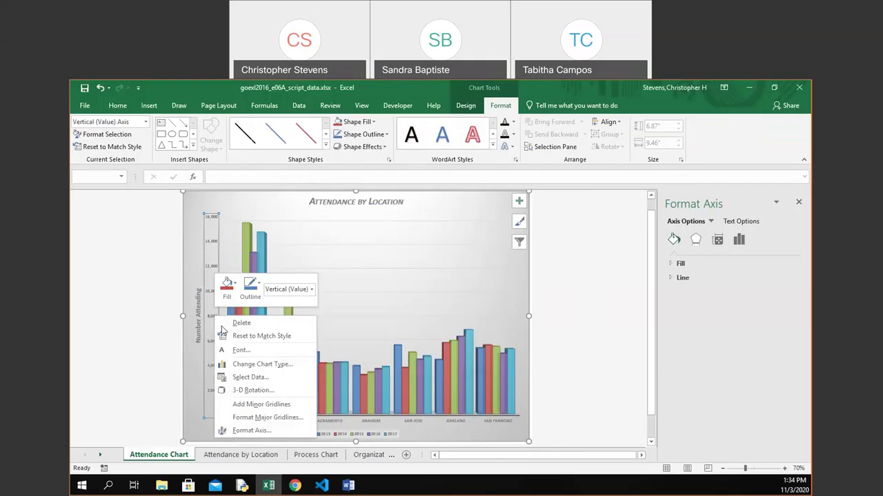
{"action": "left_click", "coordinate": [232, 352]}
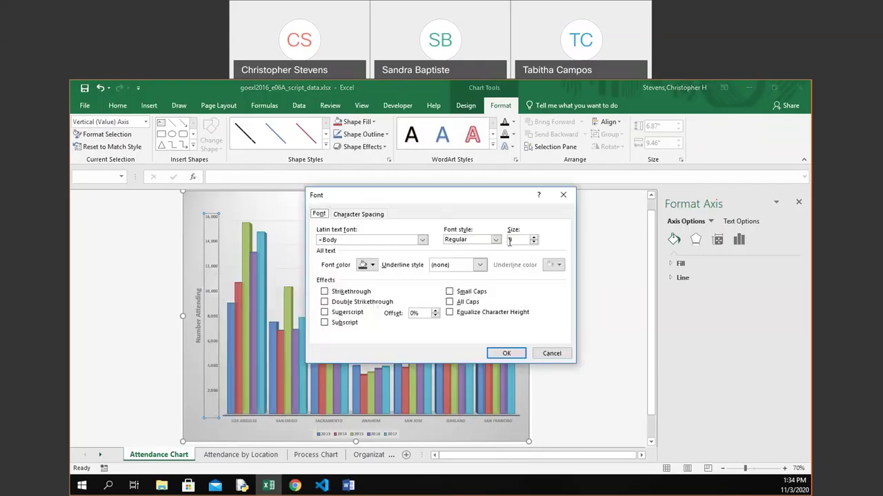
{"action": "double_click", "coordinate": [518, 240]}
{"action": "type", "text": "12"}
{"action": "left_click", "coordinate": [507, 353]}
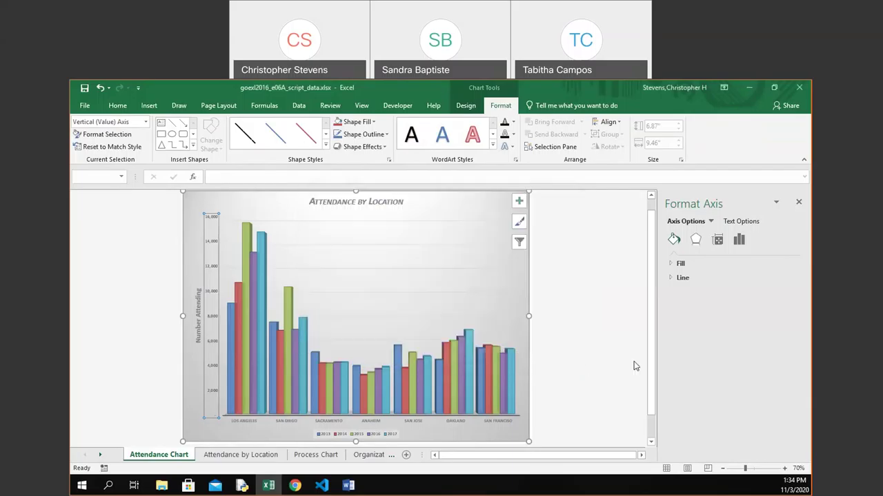
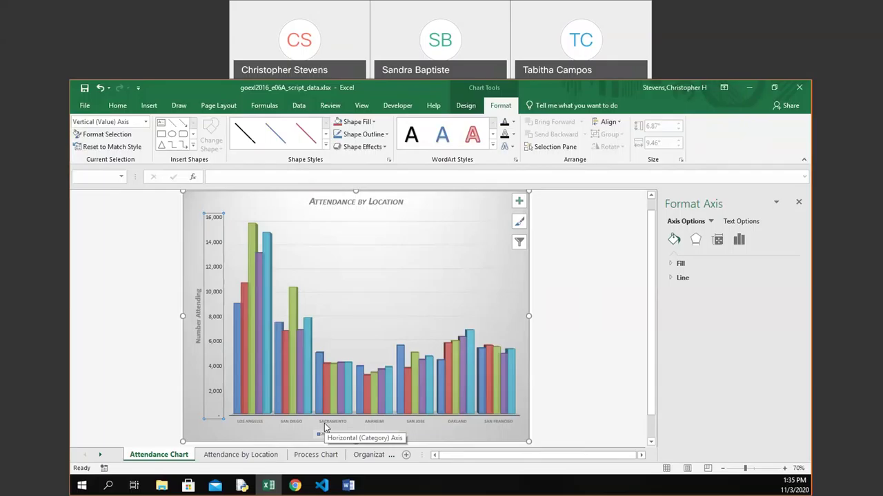
{"action": "left_click", "coordinate": [560, 384]}
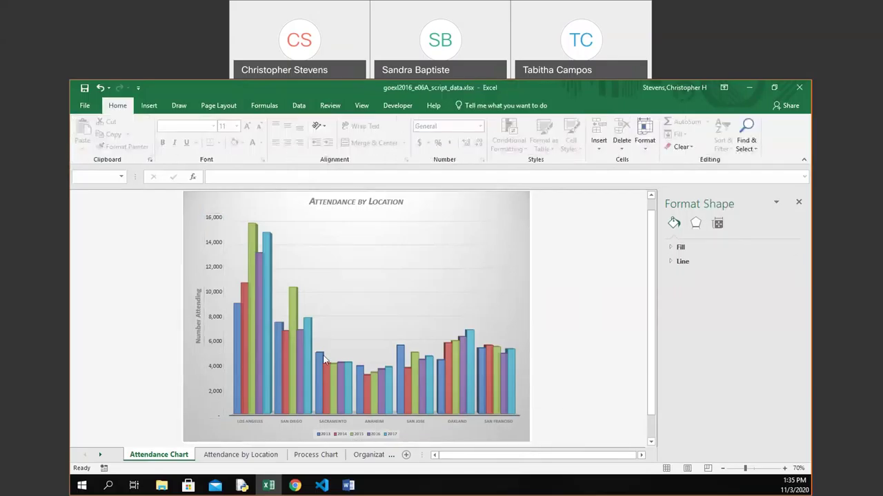
- Compare the Attendance Chart columns with the source data on the Attendance by Location sheet and select San Diego's 2017 attendance cell
{"action": "left_click", "coordinate": [270, 456]}
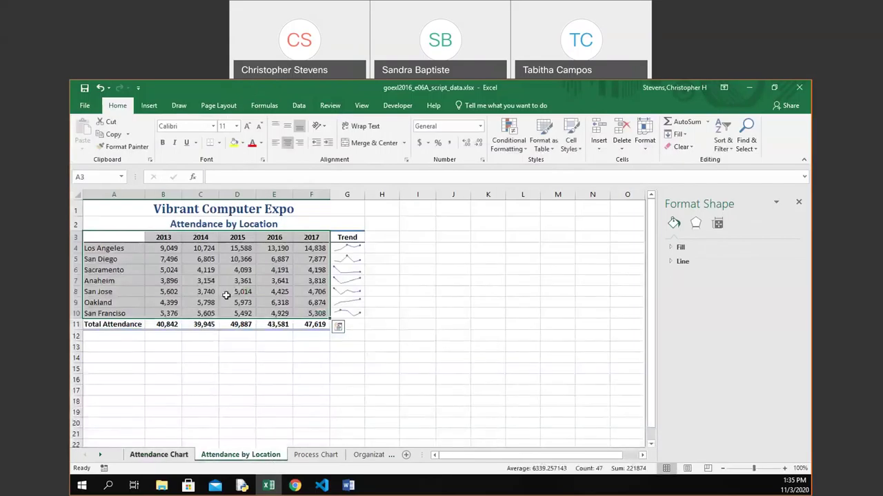
{"action": "left_click", "coordinate": [160, 456]}
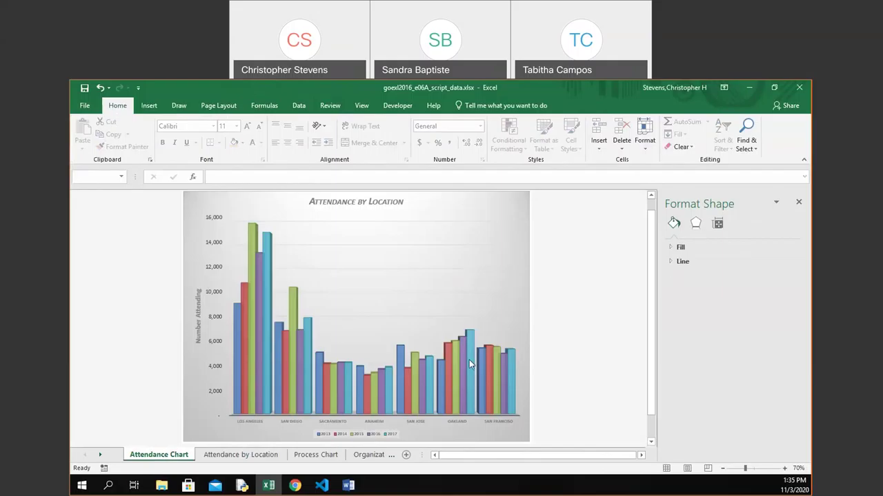
{"action": "mouse_move", "coordinate": [286, 388]}
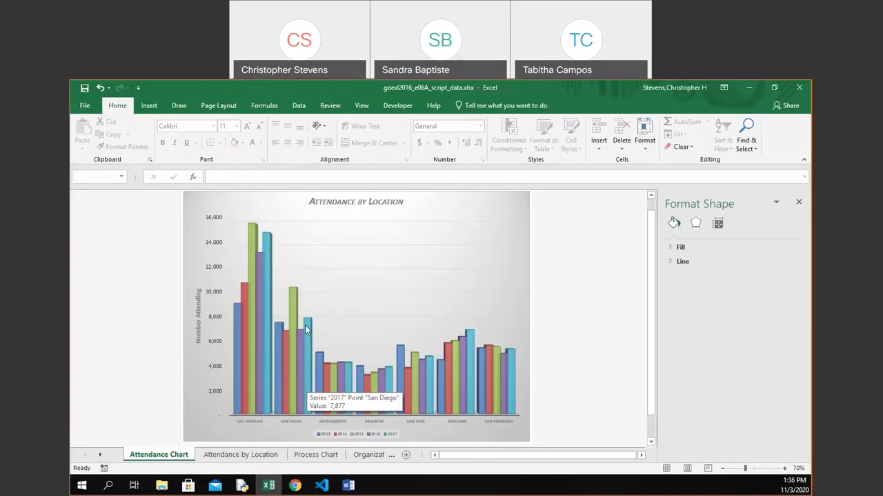
{"action": "left_click", "coordinate": [263, 456]}
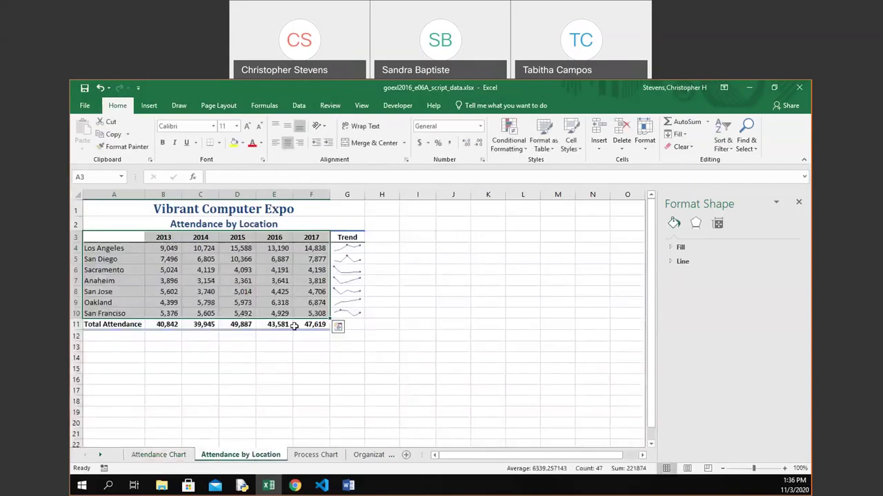
{"action": "left_click", "coordinate": [315, 257]}
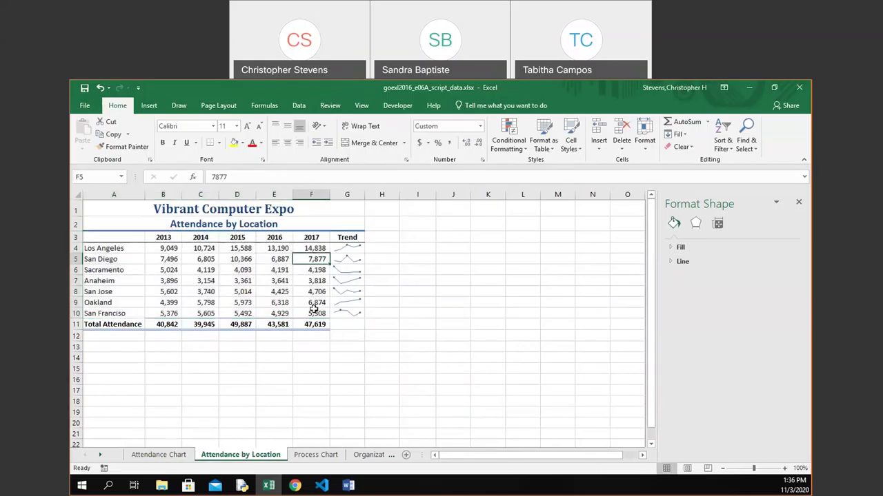
{"action": "type", "text": "8261"}
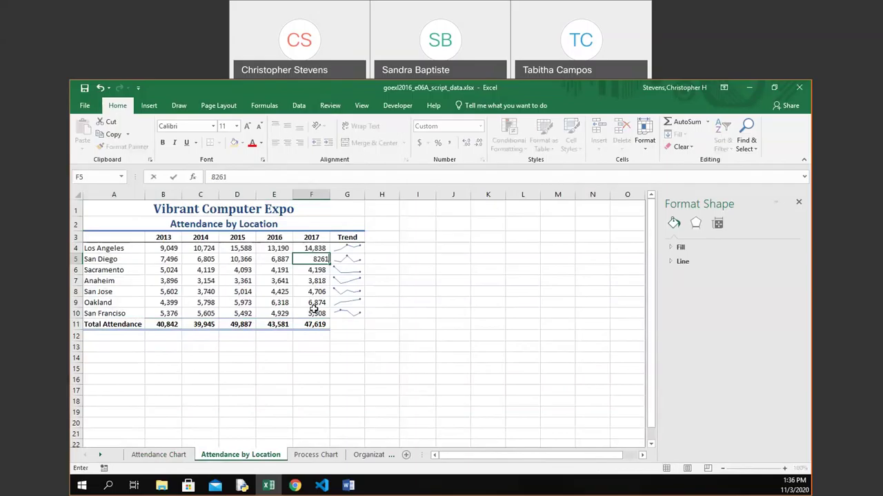
{"action": "left_click", "coordinate": [314, 310]}
{"action": "left_click_drag", "start_coordinate": [314, 311], "coordinate": [317, 261]}
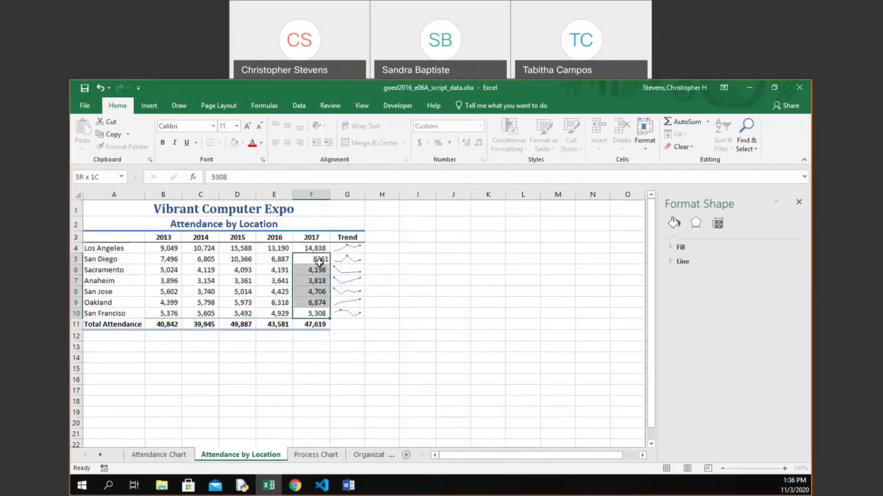
{"action": "left_click", "coordinate": [318, 262]}
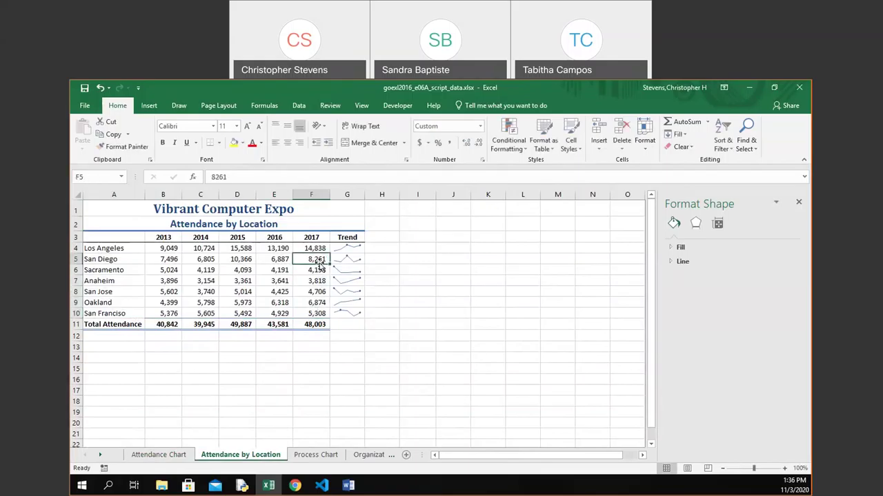
{"action": "key", "text": "ctrl+z"}
- Check the value of San Diego's 2017 column on the Attendance Chart and return to the Attendance by Location sheet
{"action": "left_click", "coordinate": [163, 453]}
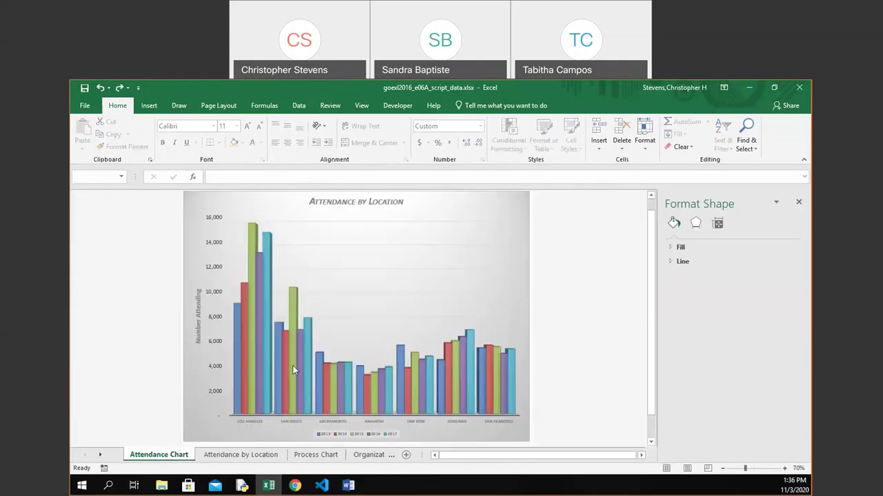
{"action": "mouse_move", "coordinate": [309, 340]}
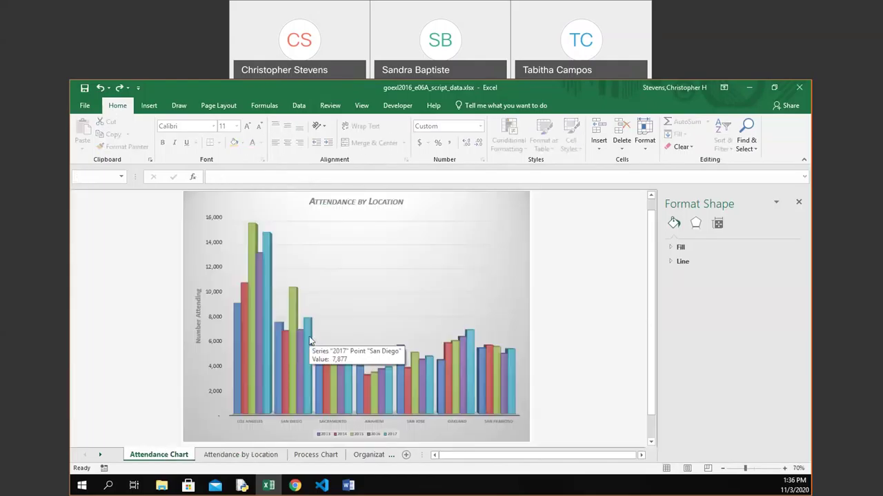
{"action": "left_click", "coordinate": [234, 454]}
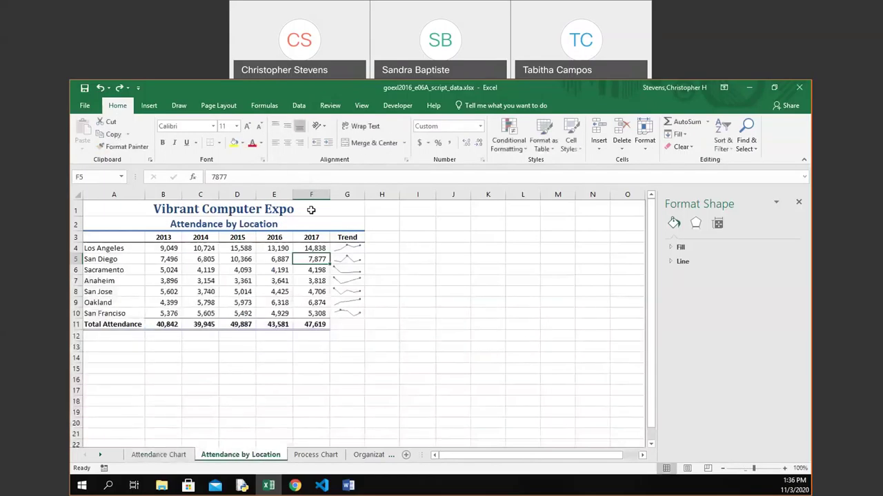
- Set San Diego's 2017 attendance to 8261 and check its column on the Attendance Chart sheet
{"action": "type", "text": "8,2"}
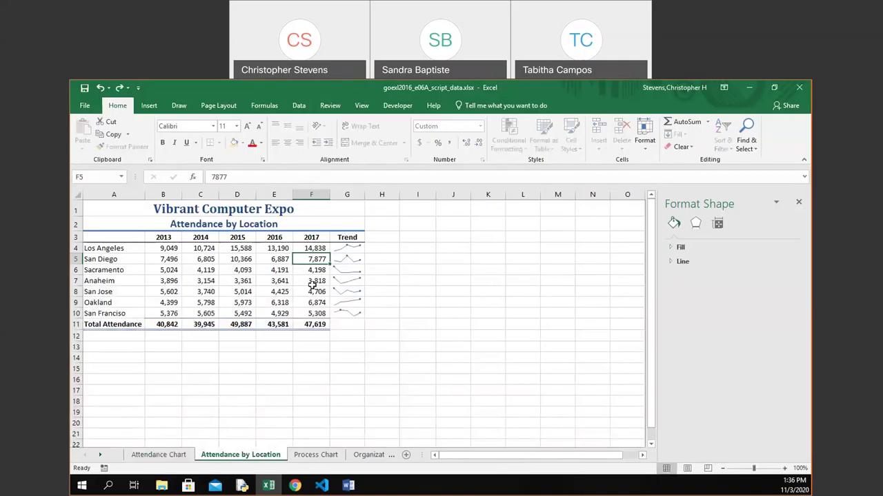
{"action": "type", "text": "61"}
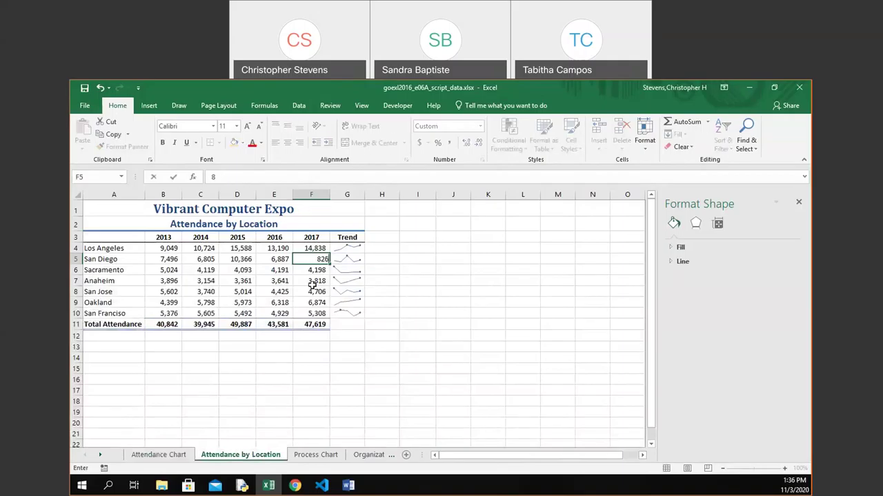
{"action": "key", "text": "Return"}
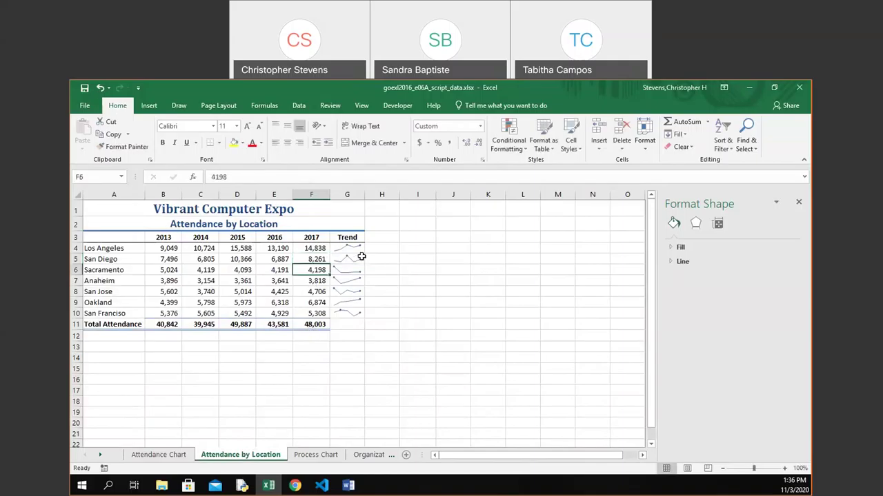
{"action": "left_click", "coordinate": [173, 455]}
{"action": "mouse_move", "coordinate": [303, 342]}
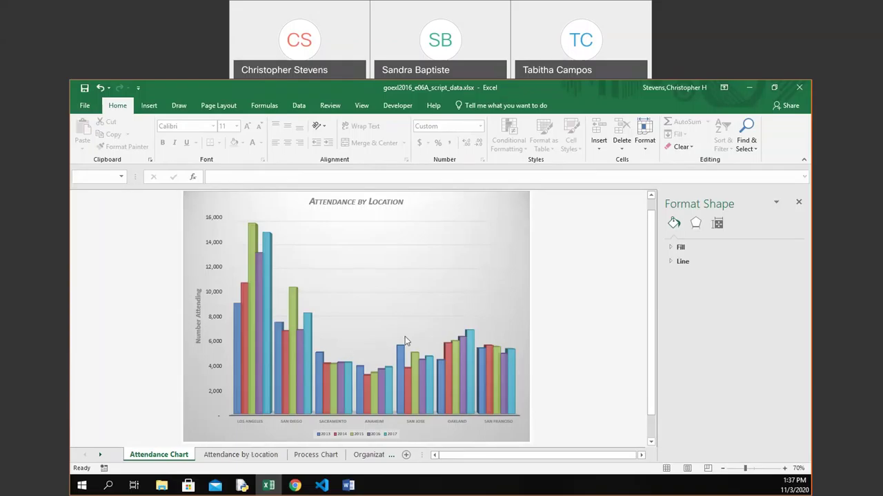
- Select the Back Wall as the chart element to format and open its wall formatting options
{"action": "left_click", "coordinate": [487, 214]}
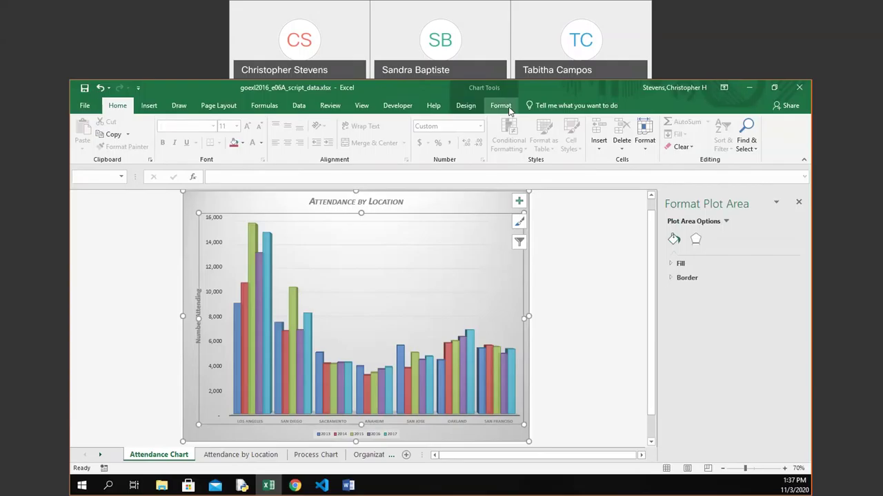
{"action": "left_click", "coordinate": [501, 105]}
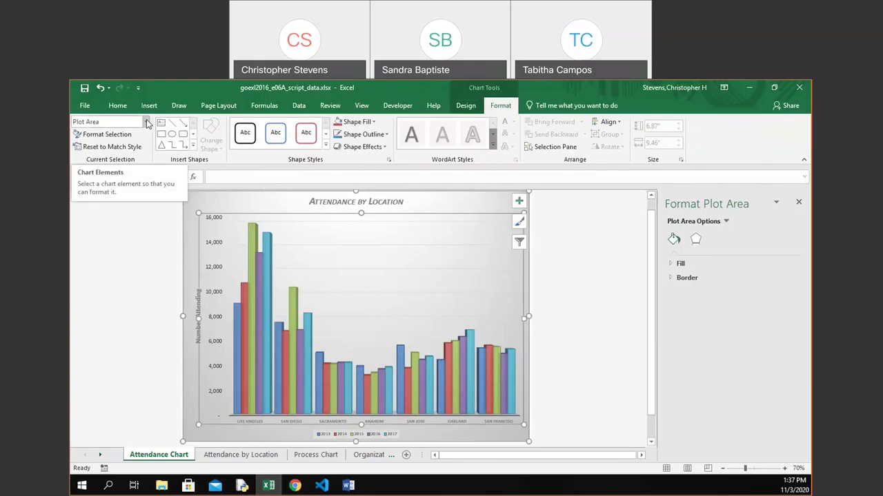
{"action": "left_click", "coordinate": [146, 122]}
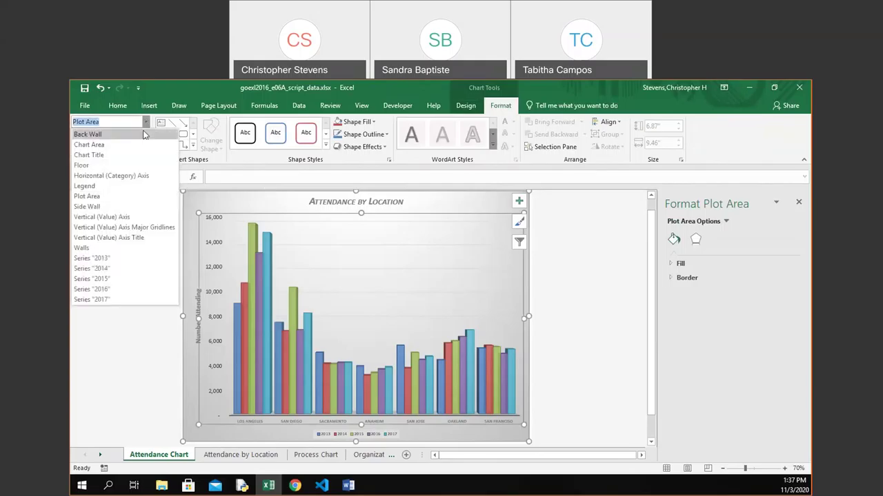
{"action": "left_click", "coordinate": [88, 135]}
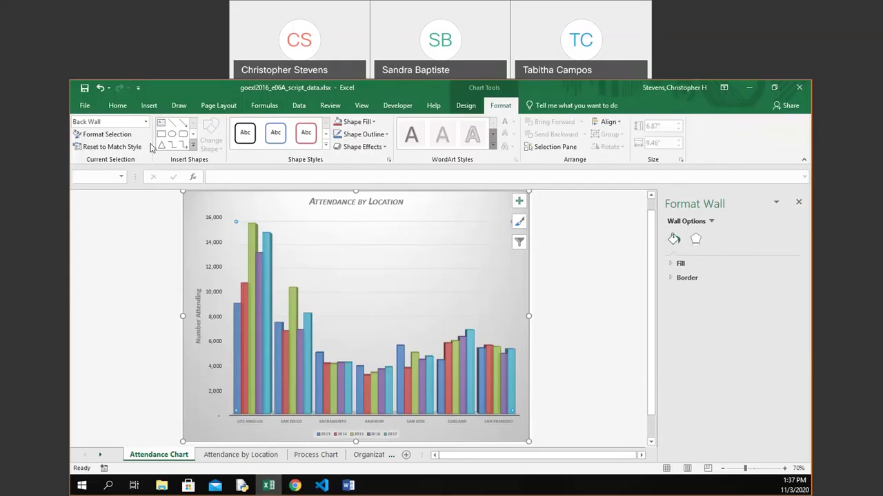
{"action": "left_click", "coordinate": [798, 202]}
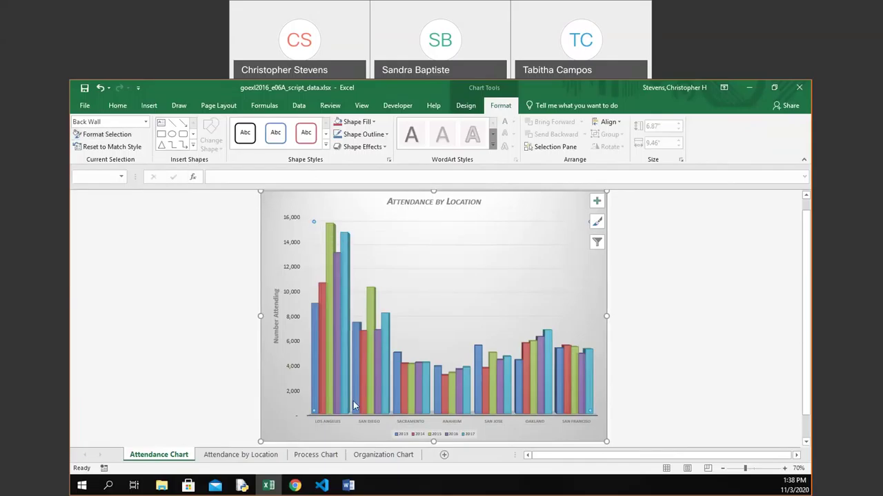
{"action": "left_click", "coordinate": [106, 137]}
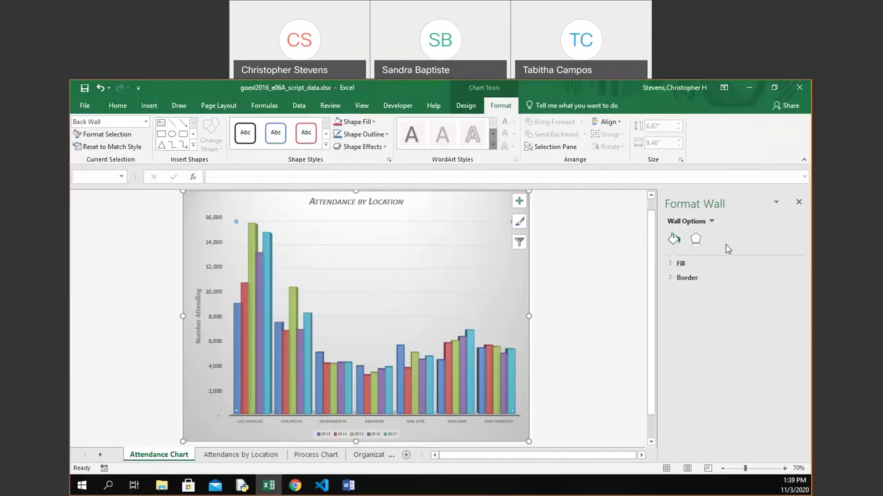
- Give the chart's back wall a solid fill in Dark Blue, Text 2, Lighter 40%
{"action": "left_click", "coordinate": [671, 266]}
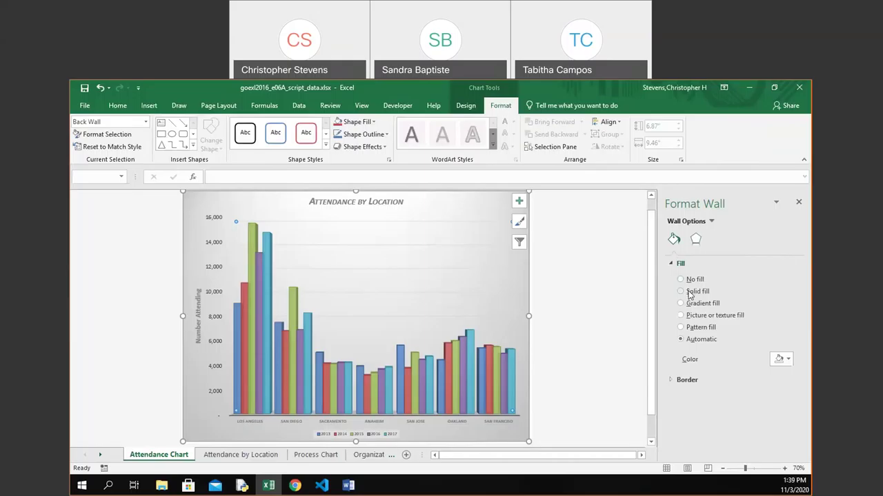
{"action": "left_click", "coordinate": [689, 292]}
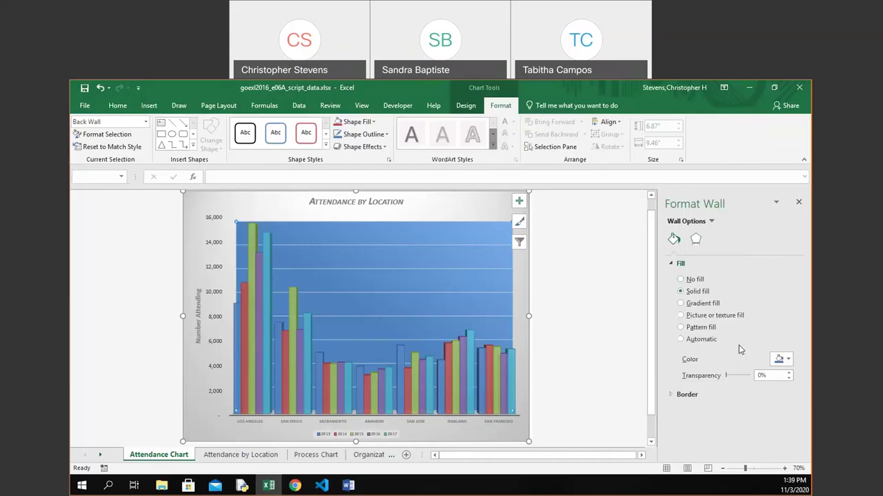
{"action": "left_click", "coordinate": [789, 359]}
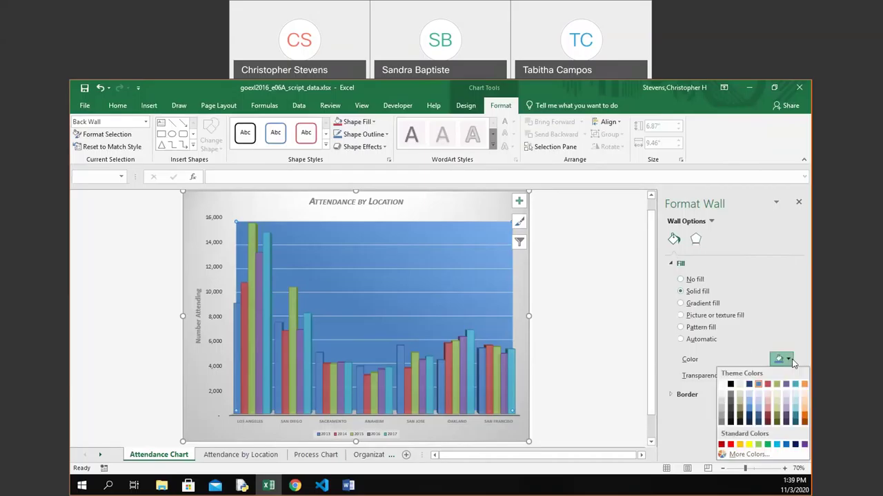
{"action": "left_click", "coordinate": [751, 408]}
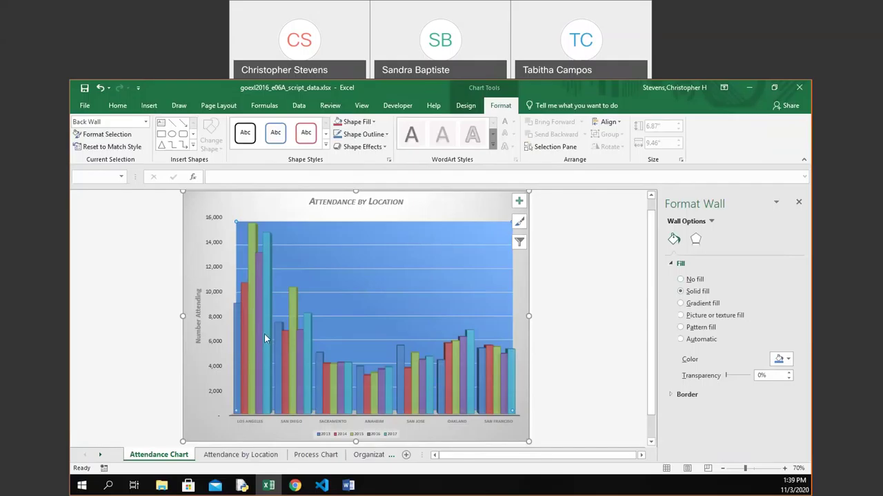
{"action": "mouse_move", "coordinate": [267, 319]}
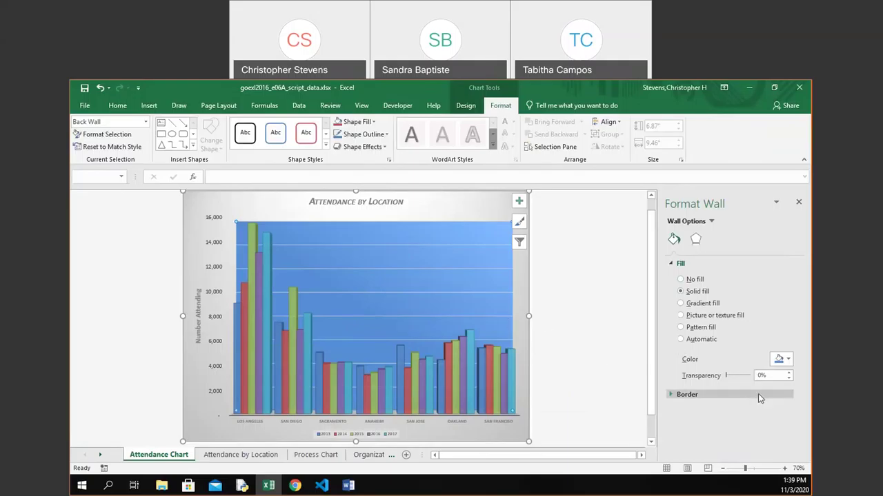
- Set the transparency of the back wall's fill to 75%
{"action": "left_click", "coordinate": [769, 377]}
{"action": "key", "text": "BackSpace"}
{"action": "key", "text": "BackSpace"}
{"action": "type", "text": "75"}
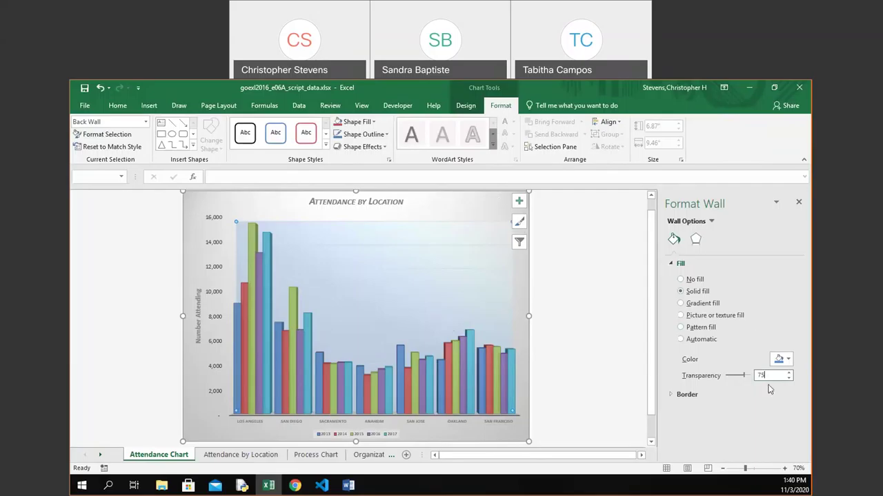
{"action": "key", "text": "Return"}
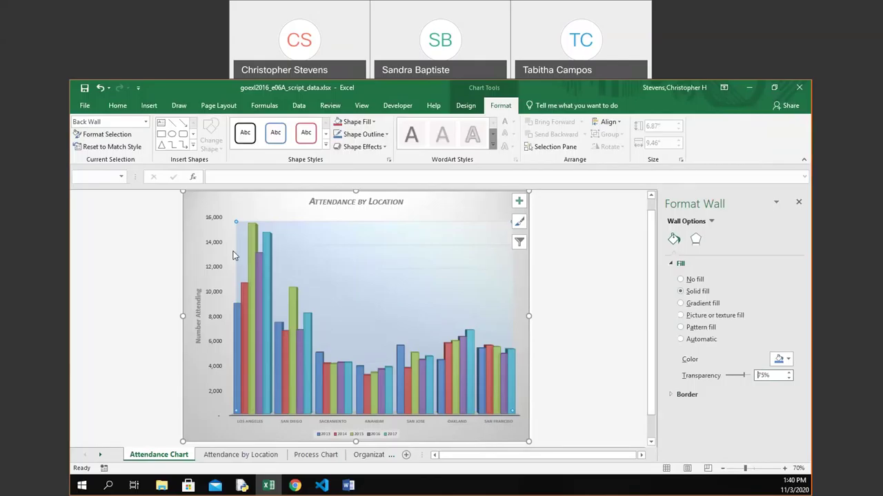
- Give the chart's Side Wall a solid fill in Dark Blue, Text 2, Lighter 40% with 60% transparency
{"action": "left_click", "coordinate": [145, 123]}
{"action": "left_click", "coordinate": [119, 208]}
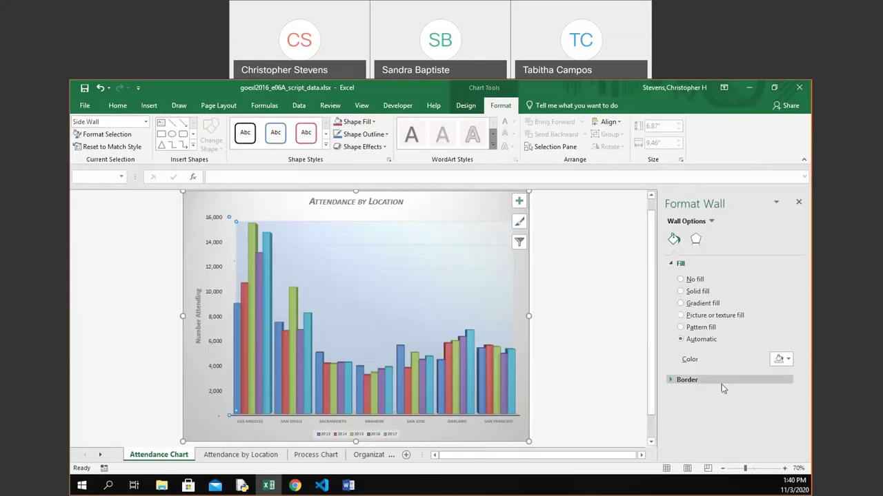
{"action": "left_click", "coordinate": [696, 293]}
{"action": "left_click", "coordinate": [785, 359]}
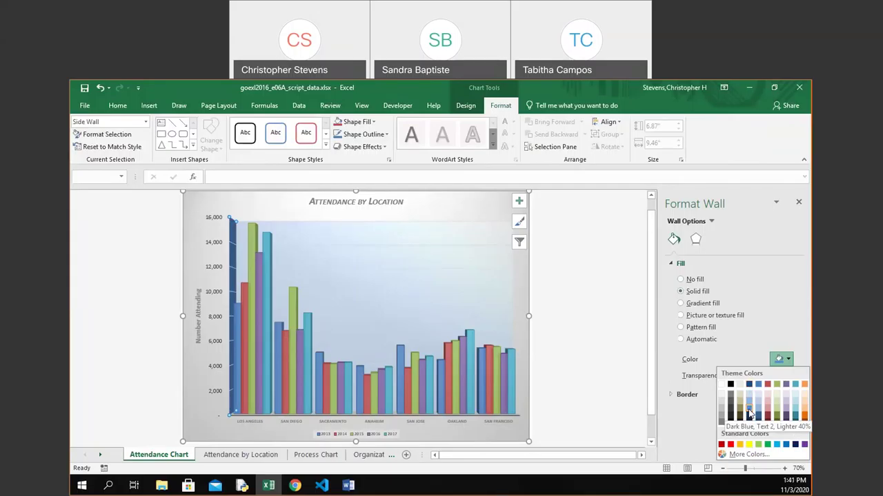
{"action": "left_click", "coordinate": [680, 431]}
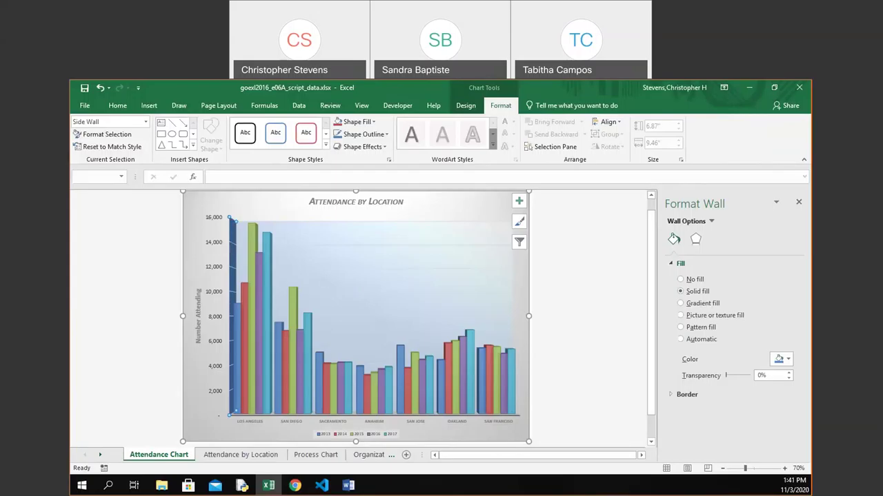
{"action": "left_click", "coordinate": [759, 376]}
{"action": "type", "text": "60"}
{"action": "key", "text": "Return"}
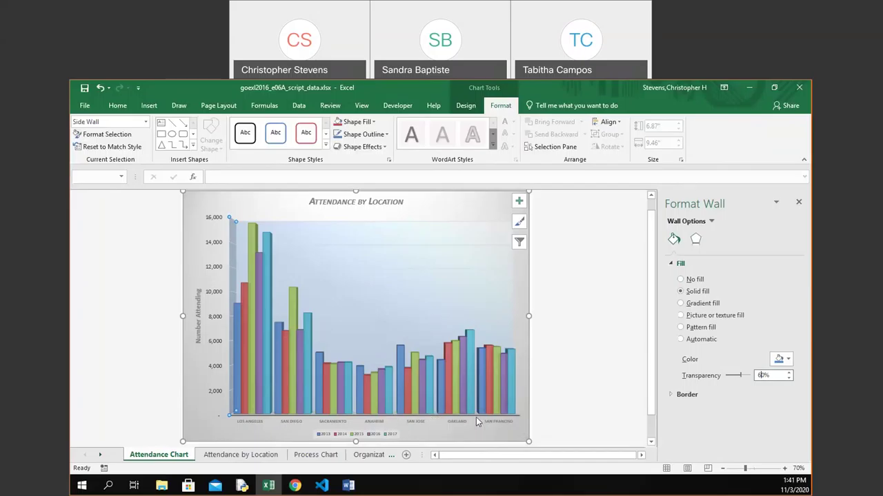
- Give the chart's Floor a solid fill in White, Background 1, Darker 50%
{"action": "left_click", "coordinate": [146, 125]}
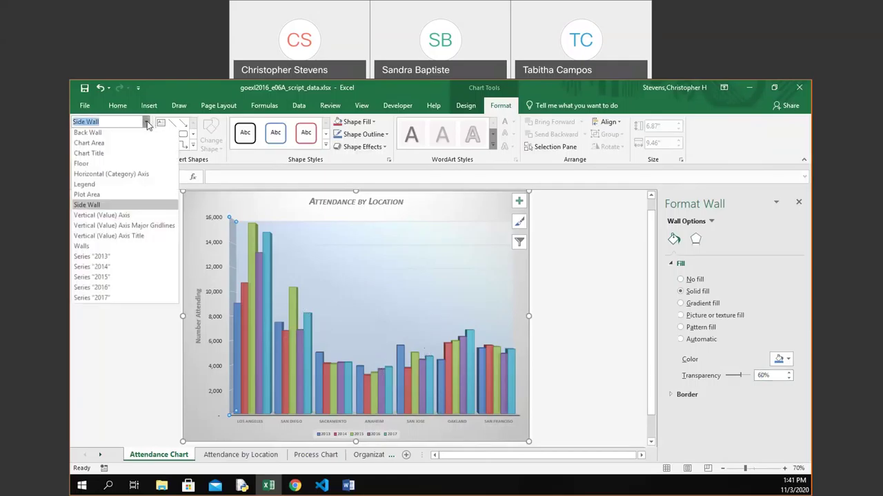
{"action": "left_click", "coordinate": [136, 172]}
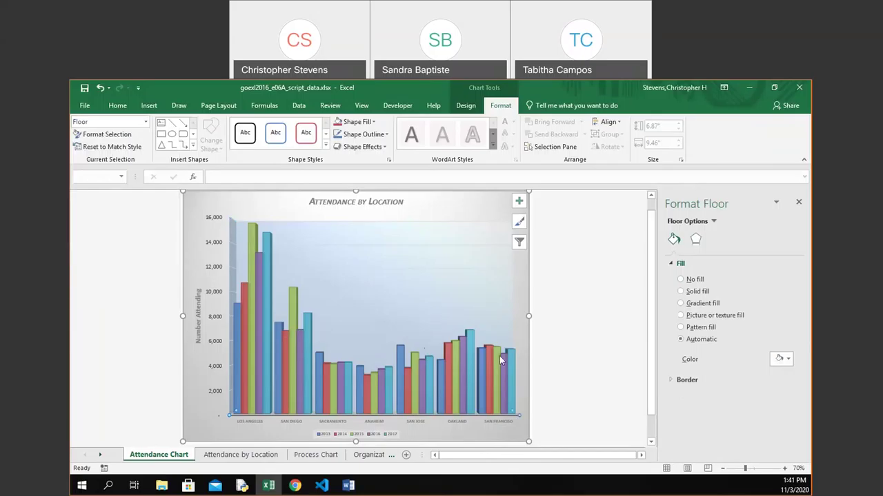
{"action": "left_click", "coordinate": [697, 292]}
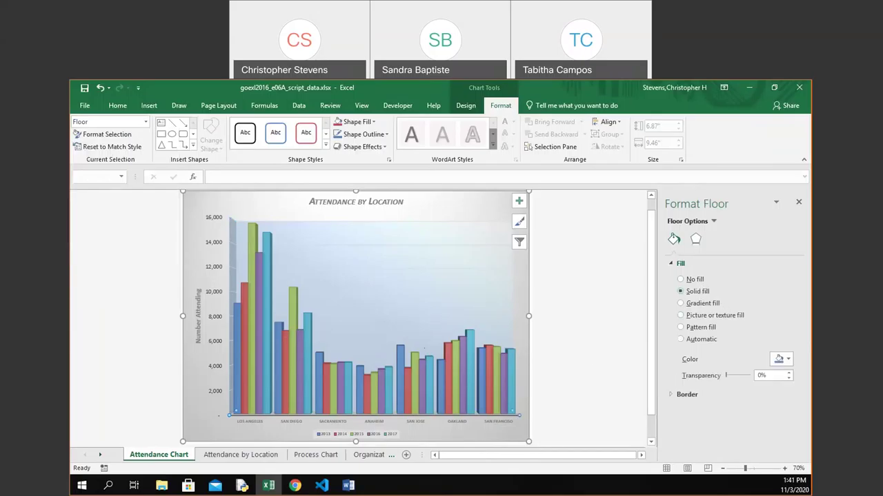
{"action": "left_click", "coordinate": [787, 360]}
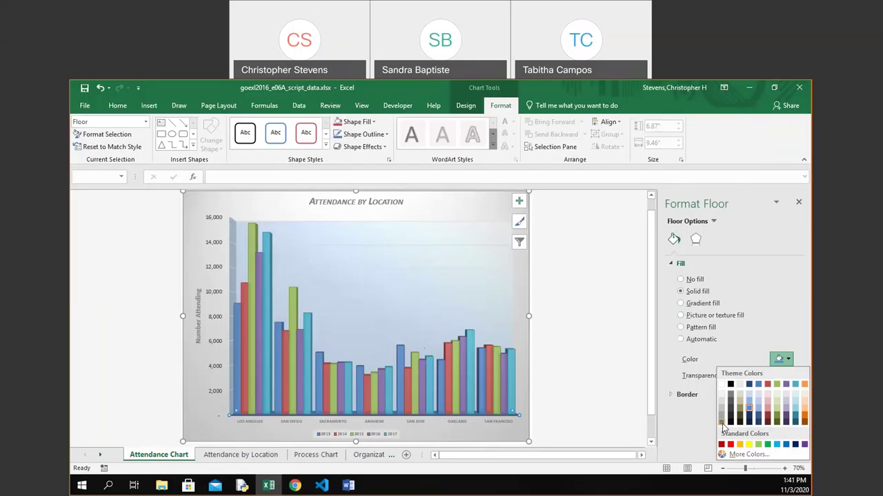
{"action": "left_click", "coordinate": [721, 424]}
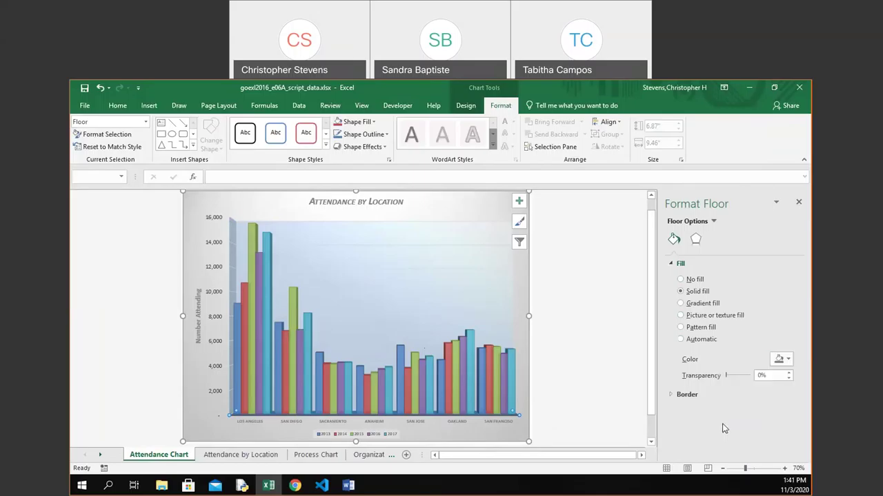
{"action": "left_click", "coordinate": [772, 376]}
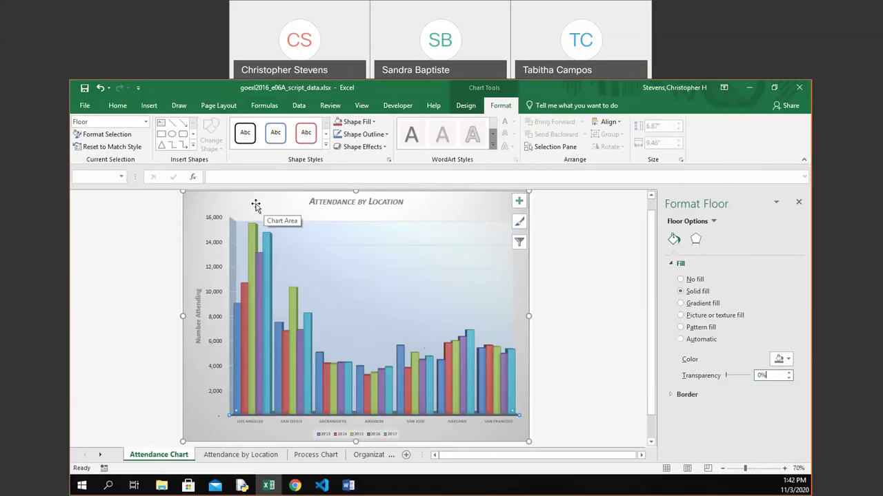
- Give the attendance chart's Chart Area a solid fill in a light olive green theme color
{"action": "left_click", "coordinate": [184, 201]}
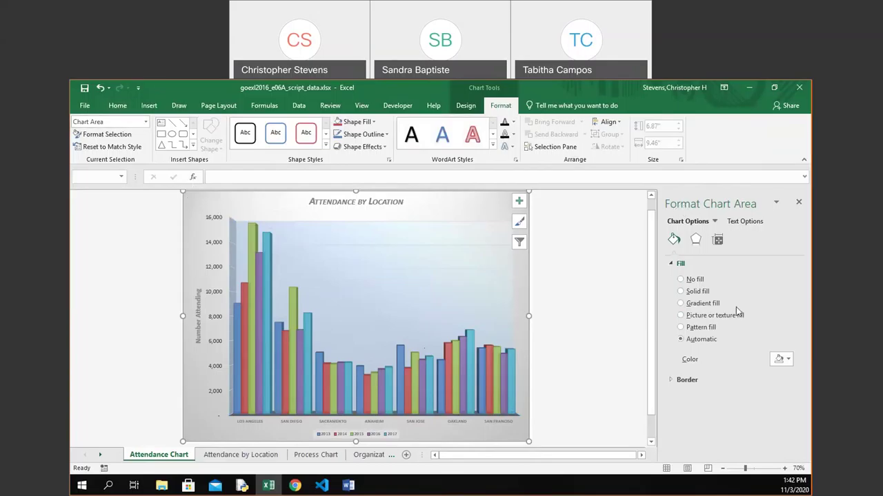
{"action": "left_click", "coordinate": [702, 292]}
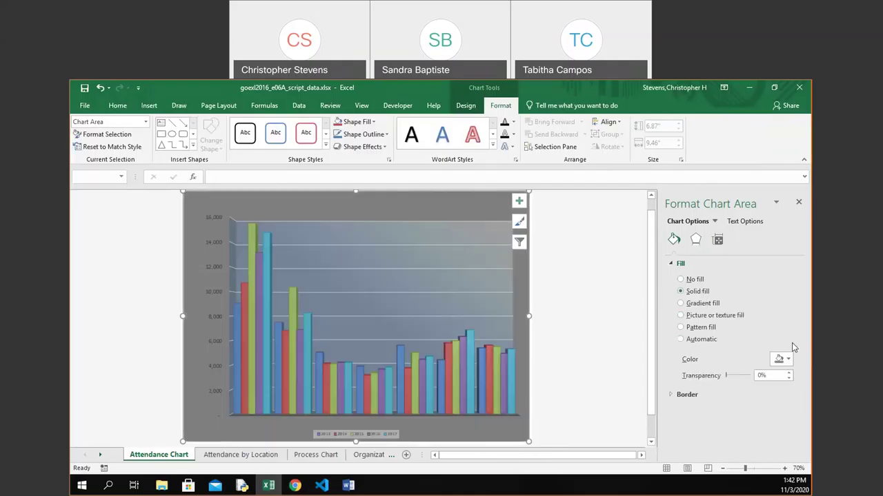
{"action": "left_click", "coordinate": [788, 360]}
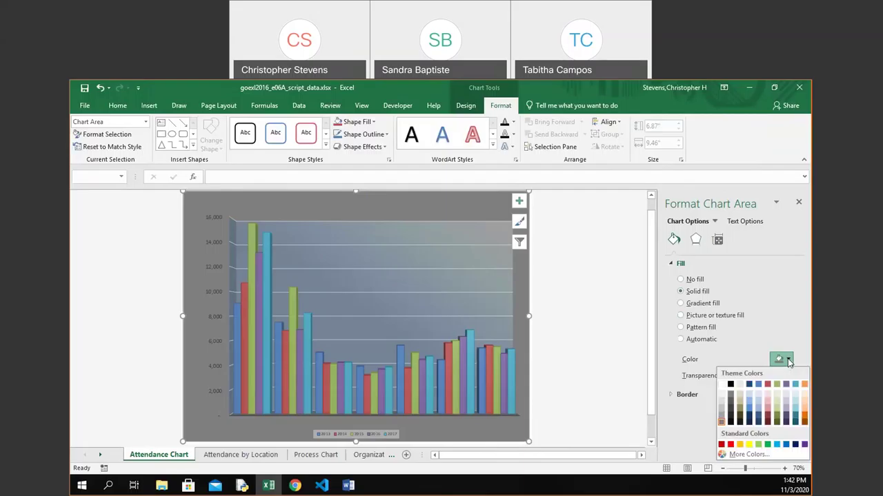
{"action": "left_click", "coordinate": [777, 398]}
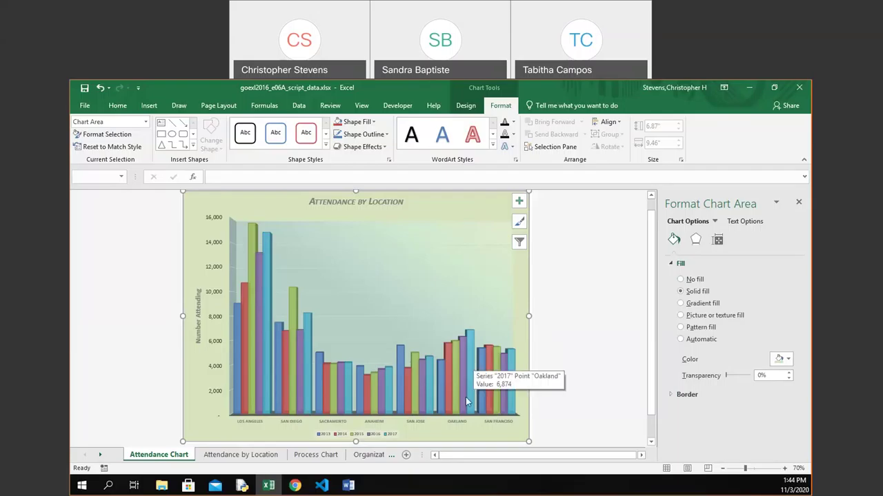
{"action": "left_click", "coordinate": [717, 241]}
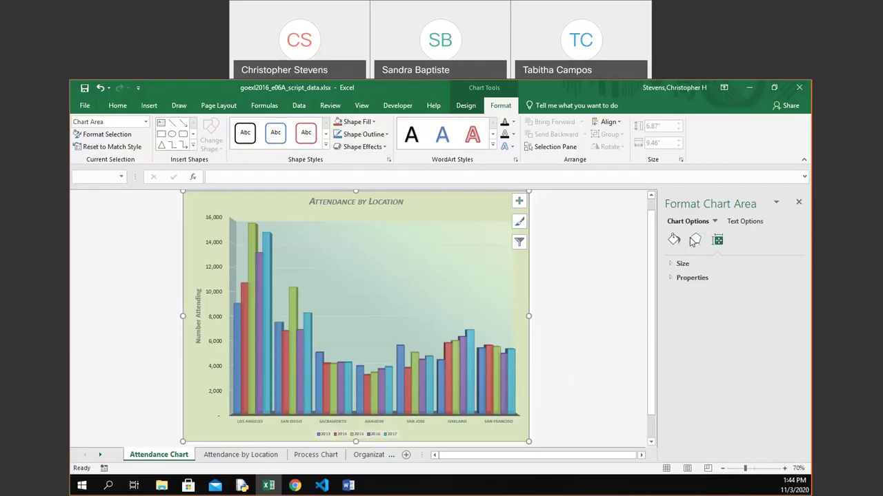
{"action": "left_click", "coordinate": [695, 242]}
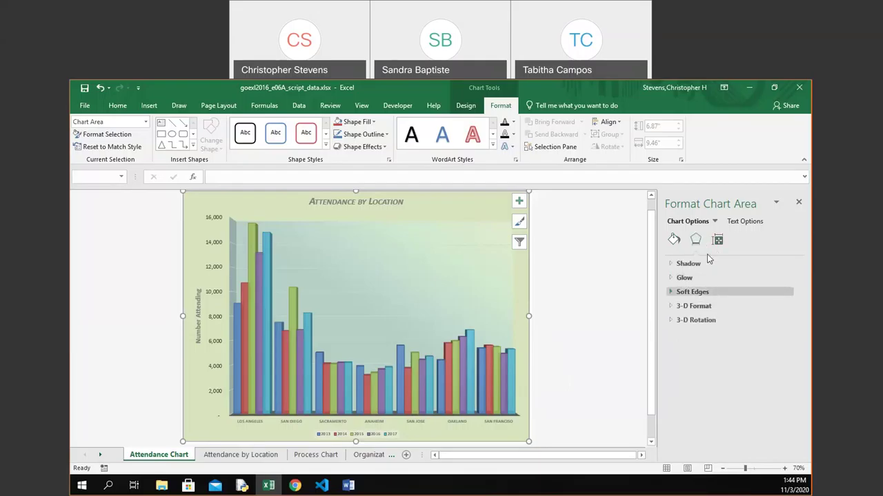
{"action": "left_click", "coordinate": [718, 240]}
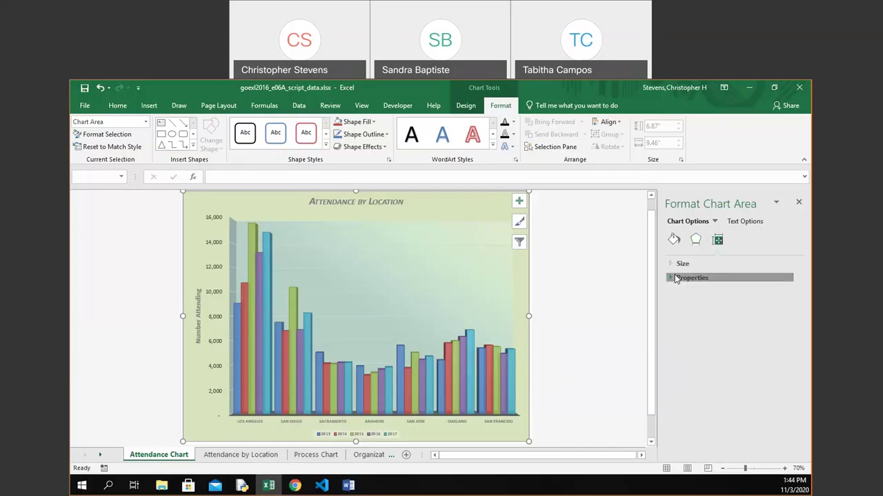
{"action": "left_click", "coordinate": [673, 264]}
{"action": "left_click", "coordinate": [672, 265]}
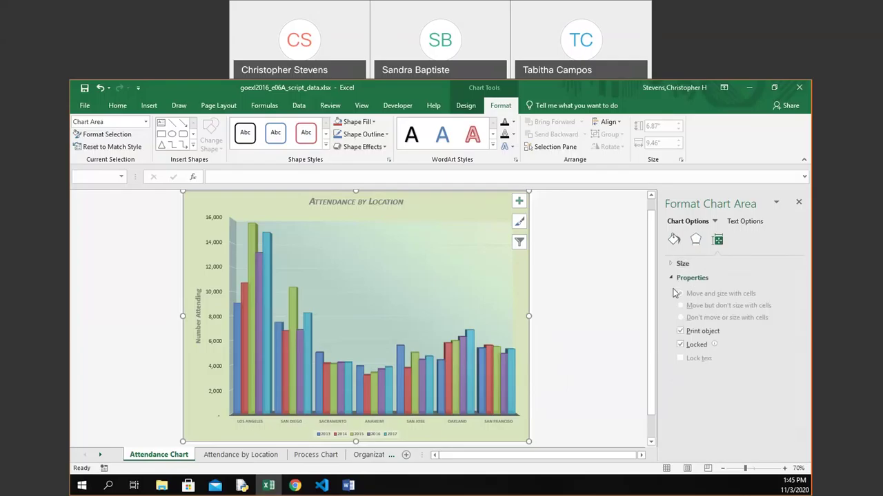
{"action": "left_click", "coordinate": [672, 277]}
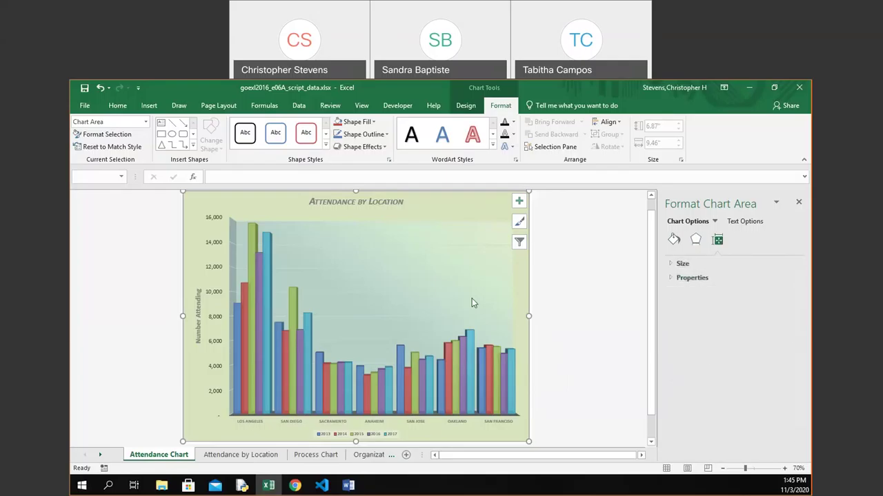
- Try a smaller gap depth for the 2015 data series in the attendance chart
{"action": "left_click", "coordinate": [457, 348]}
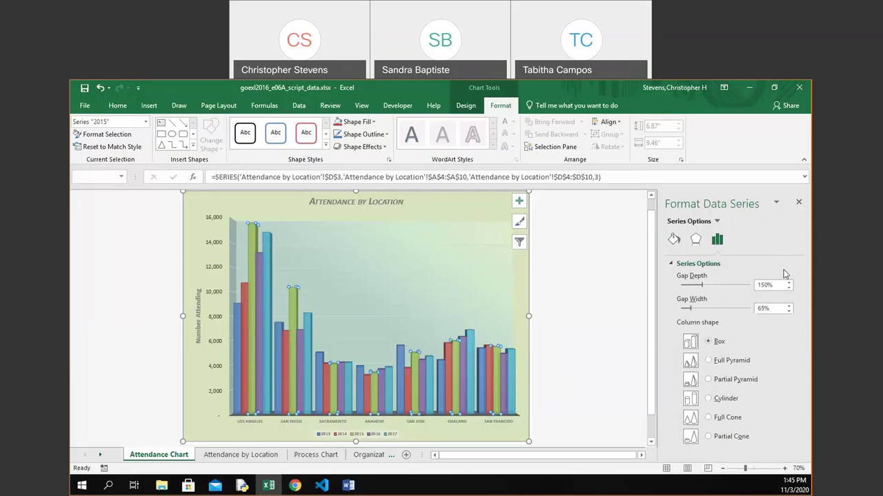
{"action": "left_click", "coordinate": [788, 288]}
{"action": "left_click", "coordinate": [789, 288]}
{"action": "left_click", "coordinate": [788, 288]}
{"action": "left_click", "coordinate": [788, 288]}
{"action": "left_click", "coordinate": [691, 287]}
{"action": "left_click", "coordinate": [691, 287]}
{"action": "left_click", "coordinate": [691, 287]}
{"action": "left_click", "coordinate": [584, 331]}
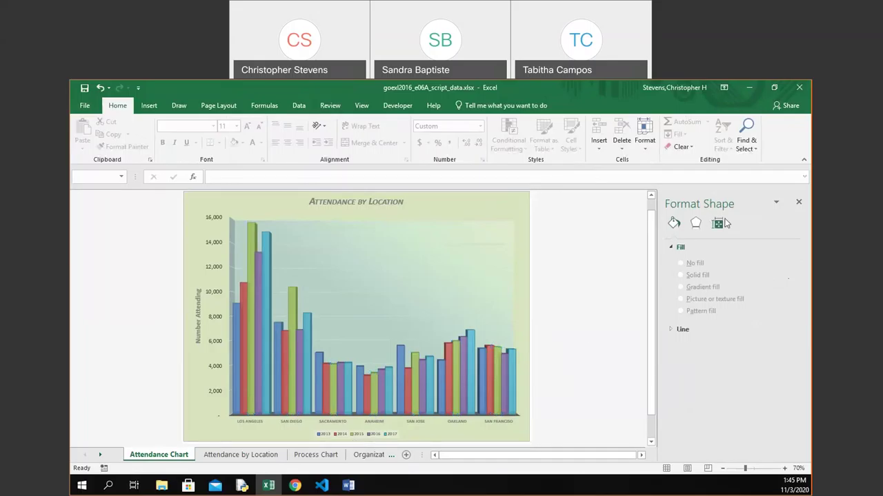
- Undo the gap depth changes made to the 2015 data series
{"action": "key", "text": "ctrl+z"}
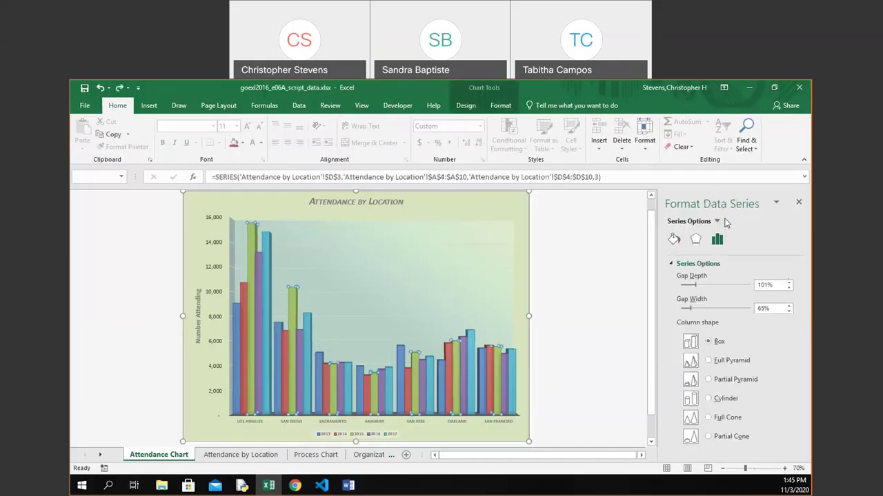
{"action": "key", "text": "ctrl+z"}
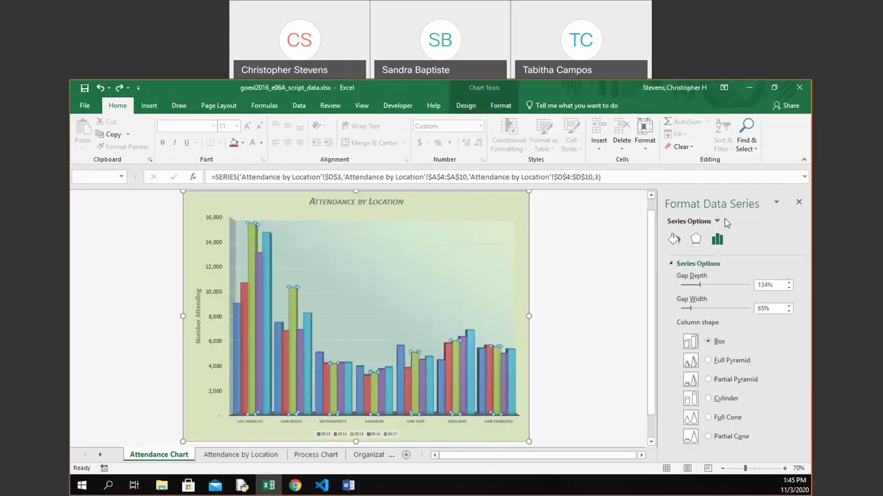
{"action": "key", "text": "ctrl+z"}
{"action": "key", "text": "ctrl+y"}
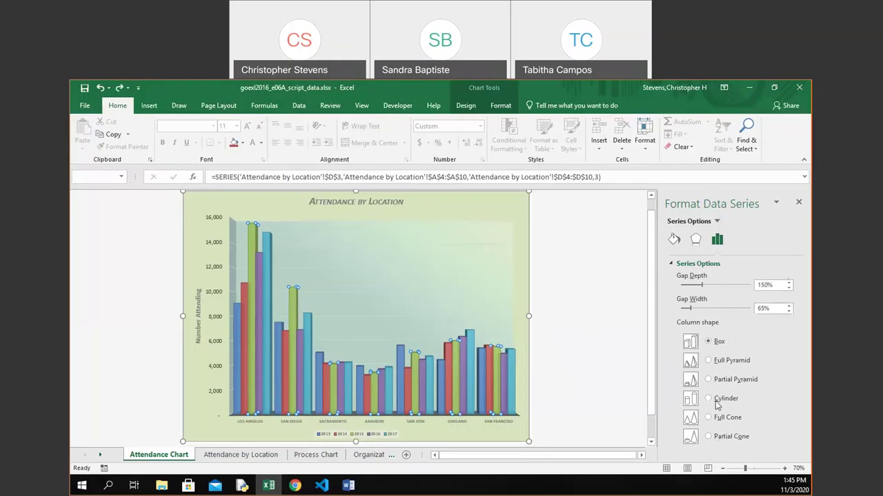
{"action": "left_click", "coordinate": [698, 241]}
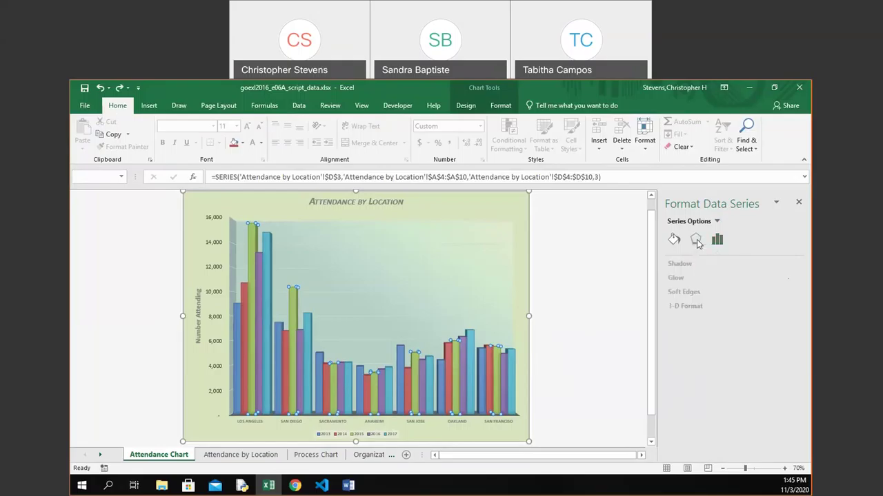
{"action": "left_click", "coordinate": [674, 240]}
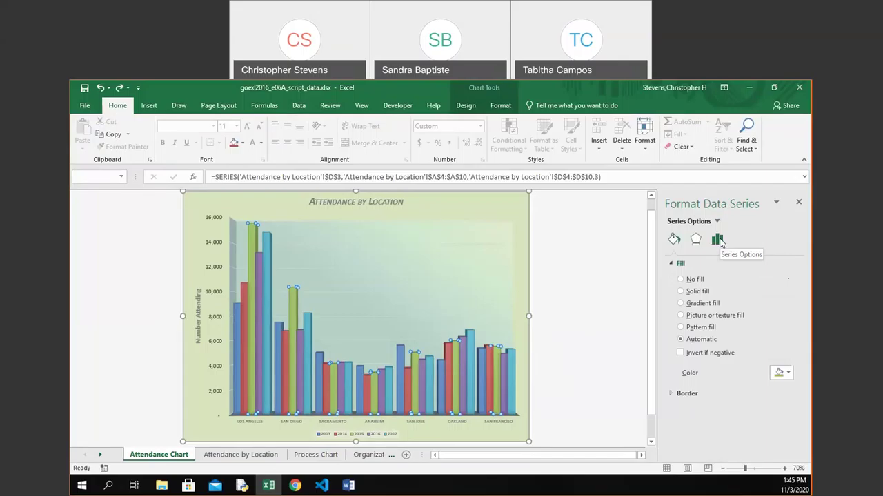
{"action": "left_click", "coordinate": [718, 240]}
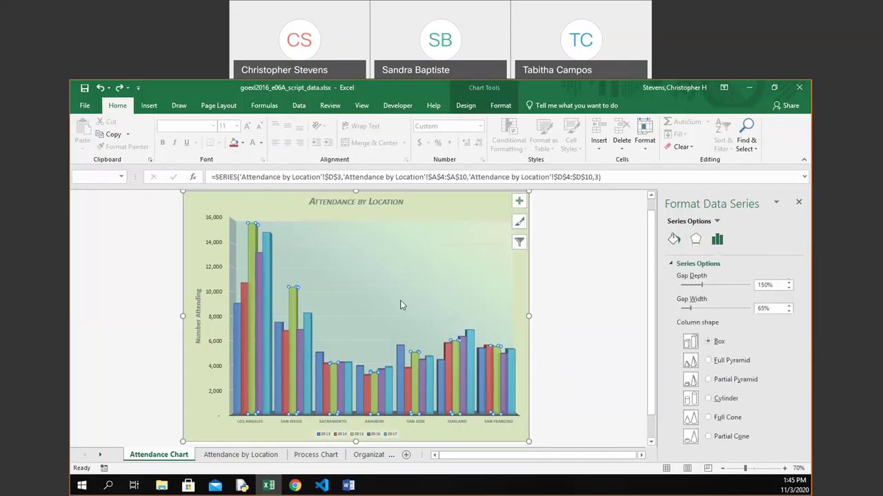
- Try rotating the chart's plot area in 3-D to an X rotation of 60°
{"action": "left_click", "coordinate": [231, 277]}
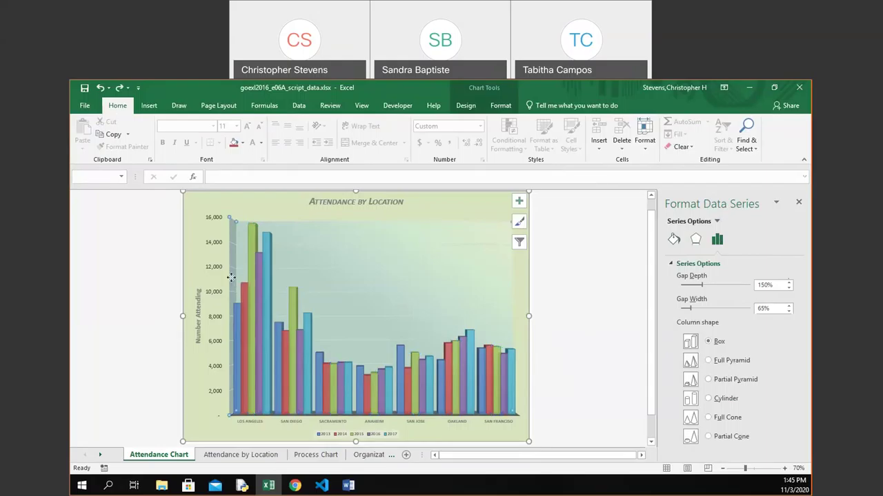
{"action": "left_click", "coordinate": [220, 225]}
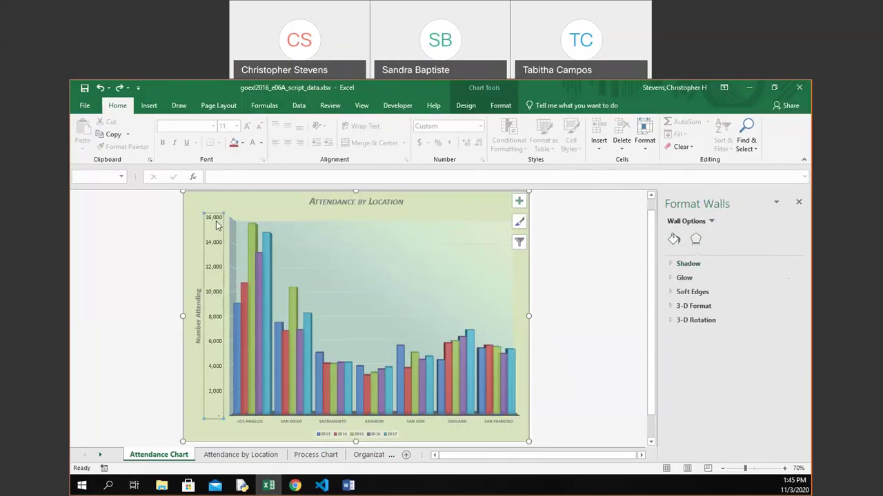
{"action": "left_click", "coordinate": [254, 220]}
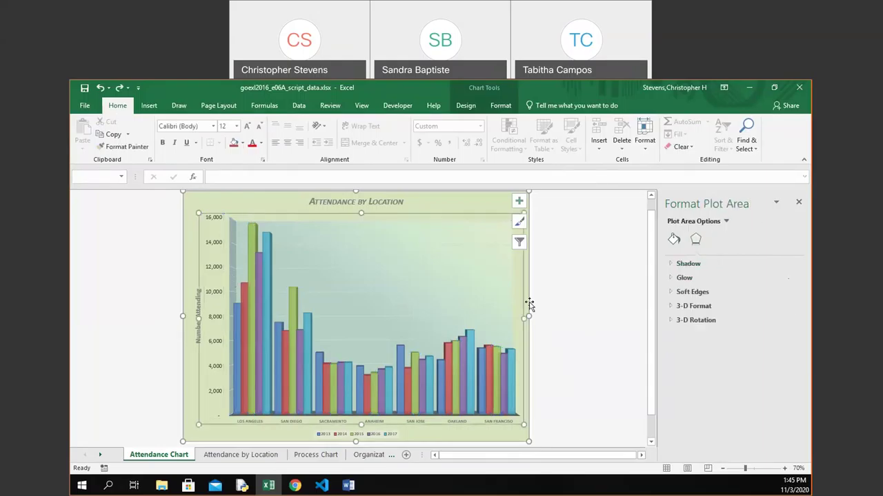
{"action": "left_click", "coordinate": [674, 320]}
{"action": "left_click", "coordinate": [753, 357]}
{"action": "left_click", "coordinate": [753, 357]}
{"action": "left_click", "coordinate": [753, 357]}
{"action": "left_click", "coordinate": [753, 357]}
{"action": "left_click", "coordinate": [753, 357]}
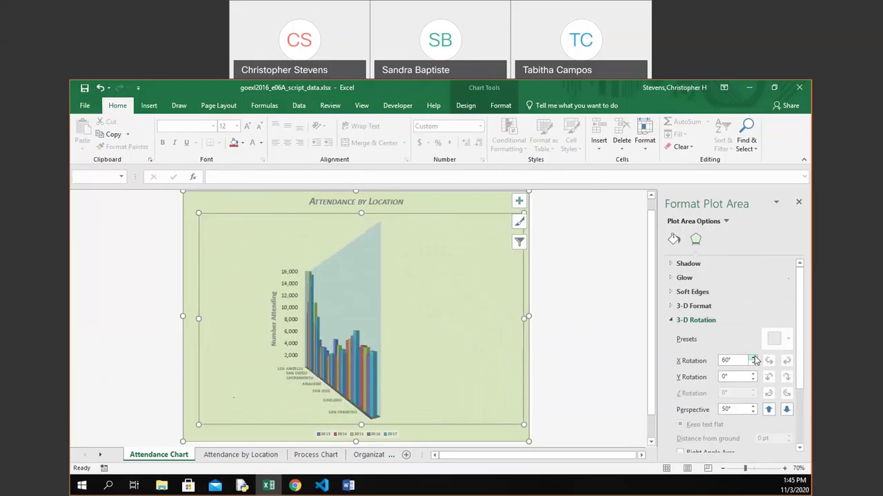
- Return the plot area's X rotation to 0° and deselect the chart
{"action": "left_click", "coordinate": [753, 364]}
{"action": "left_click", "coordinate": [753, 364]}
{"action": "left_click", "coordinate": [753, 364]}
{"action": "left_click", "coordinate": [753, 364]}
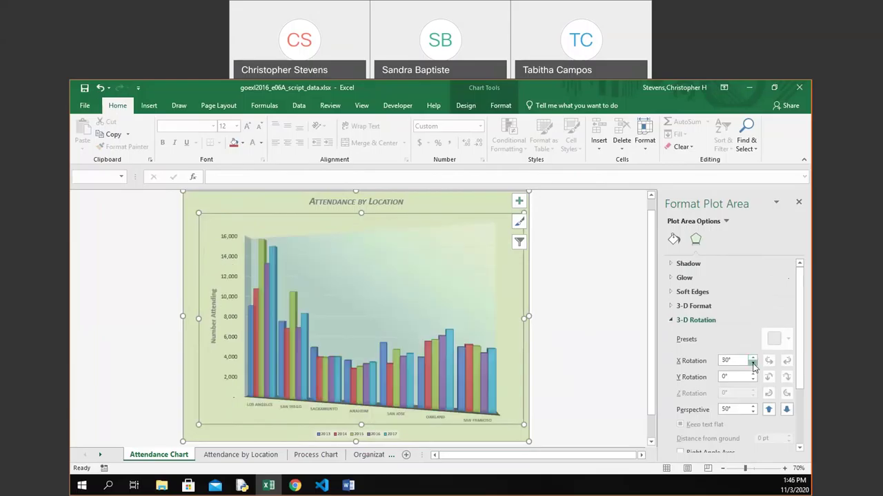
{"action": "left_click", "coordinate": [753, 364]}
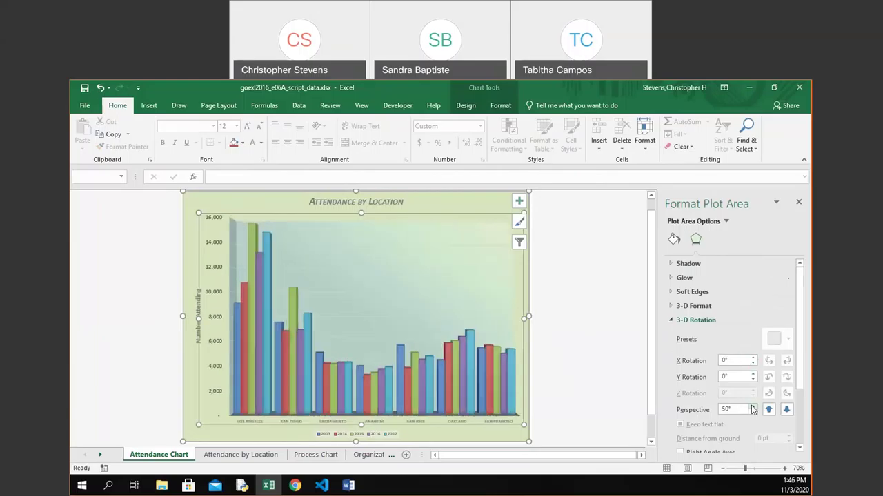
{"action": "left_click", "coordinate": [570, 264]}
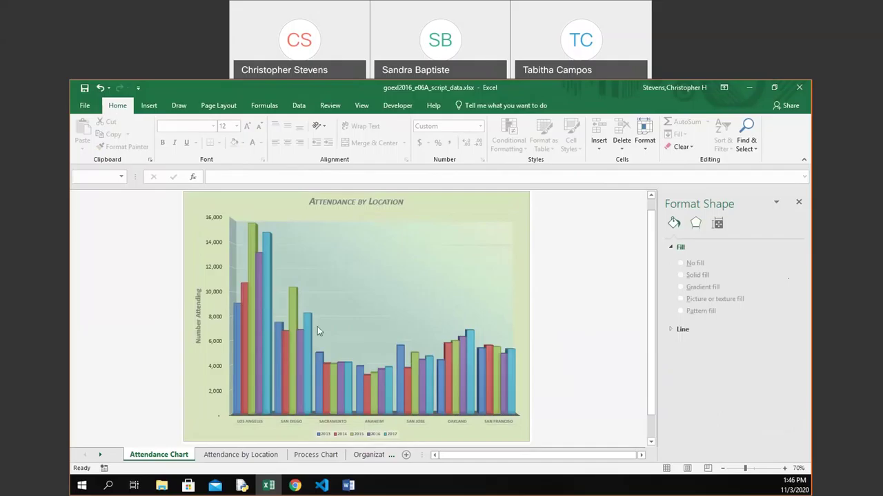
- Insert a 2-D Line with Markers chart from the Los Angeles data in A3:F4 on the Attendance by Location sheet
{"action": "mouse_move", "coordinate": [431, 363]}
{"action": "left_click", "coordinate": [243, 455]}
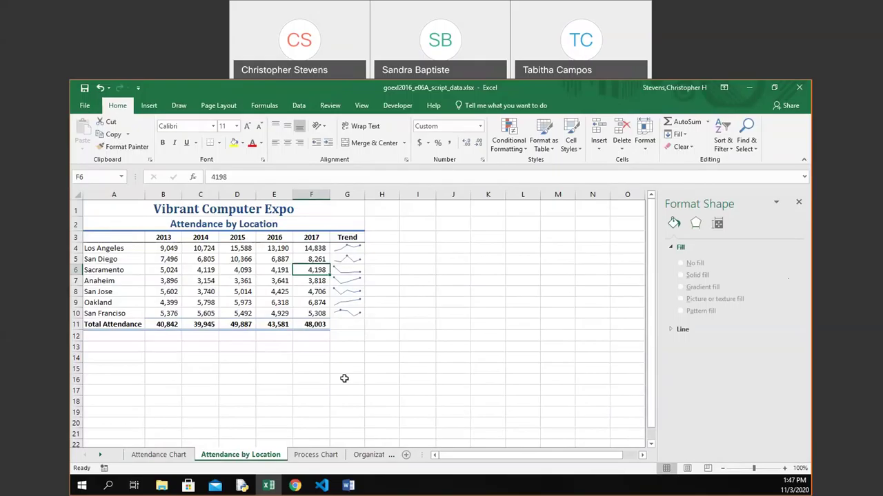
{"action": "left_click", "coordinate": [116, 240]}
{"action": "mouse_move", "coordinate": [116, 240]}
{"action": "left_mouse_down"}
{"action": "mouse_move", "coordinate": [274, 239]}
{"action": "mouse_move", "coordinate": [311, 248]}
{"action": "left_mouse_up"}
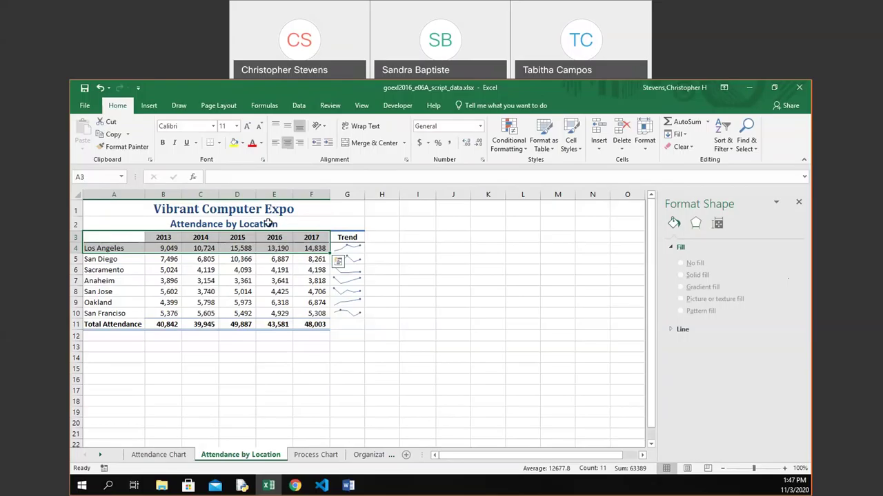
{"action": "left_click", "coordinate": [149, 105]}
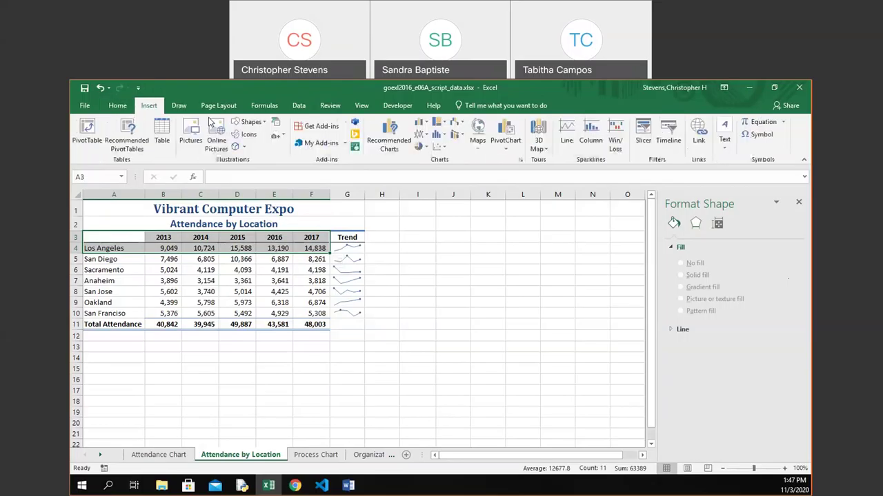
{"action": "left_click", "coordinate": [422, 135]}
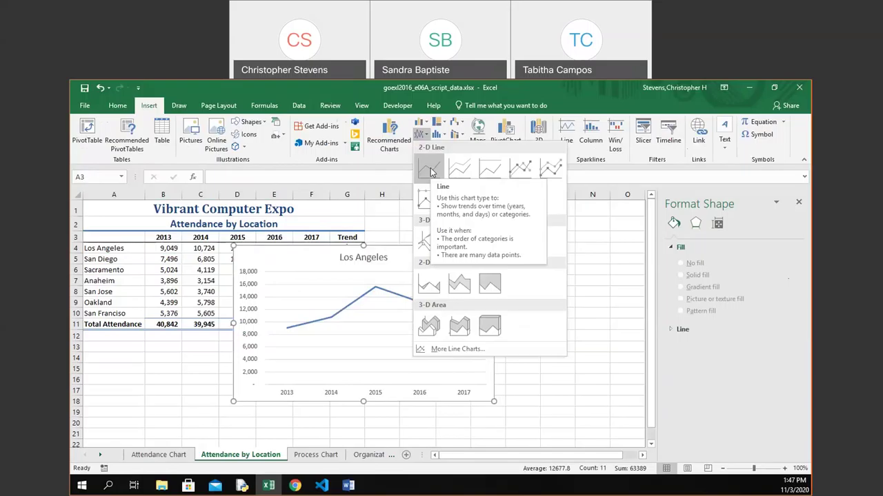
{"action": "left_click", "coordinate": [521, 172]}
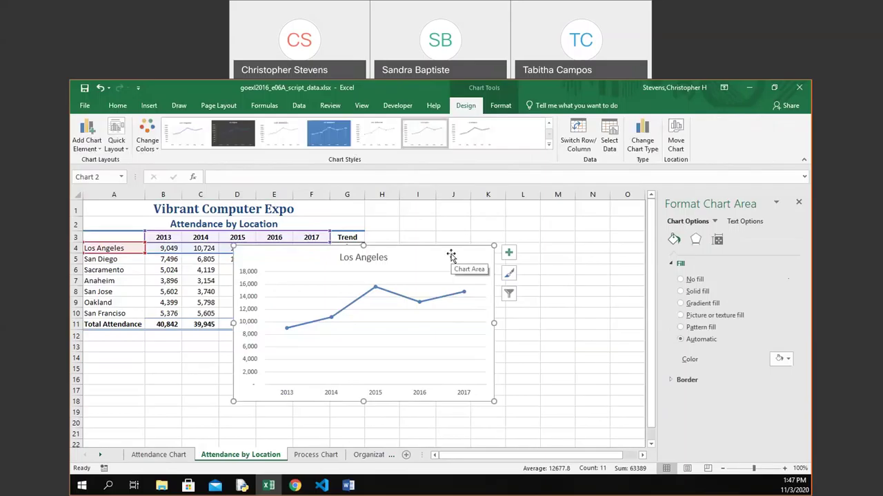
- Move the Los Angeles line chart below the attendance table, with its upper-left corner in cell A13
{"action": "left_click_drag", "start_coordinate": [451, 257], "coordinate": [301, 350]}
{"action": "scroll", "coordinate": [483, 318], "scroll_direction": "down", "scroll_amount": 1}
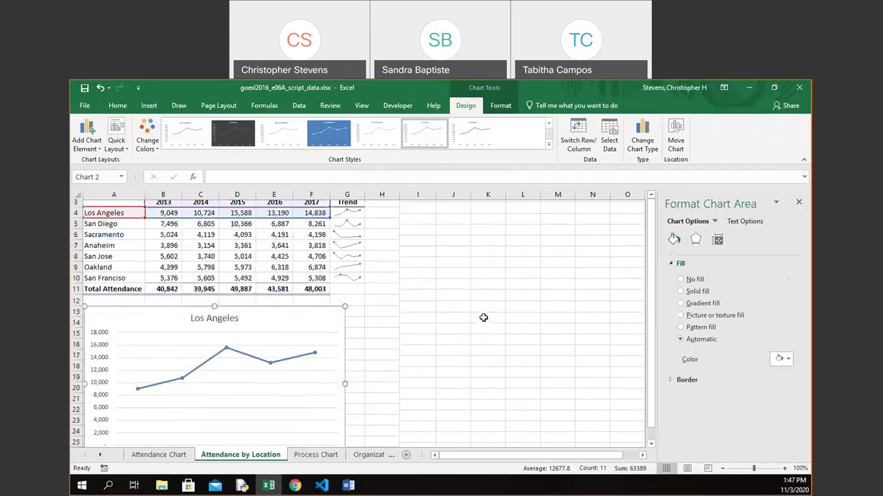
{"action": "scroll", "coordinate": [483, 318], "scroll_direction": "up", "scroll_amount": 1}
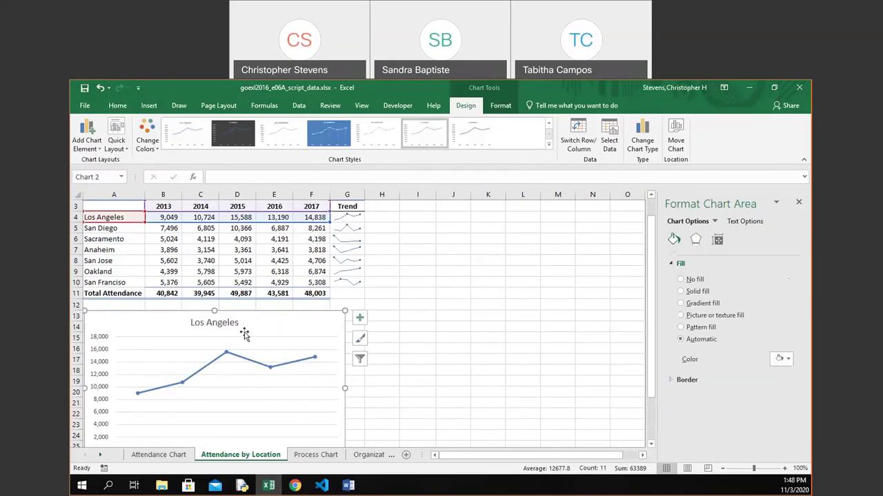
{"action": "scroll", "coordinate": [155, 397], "scroll_direction": "down", "scroll_amount": 1}
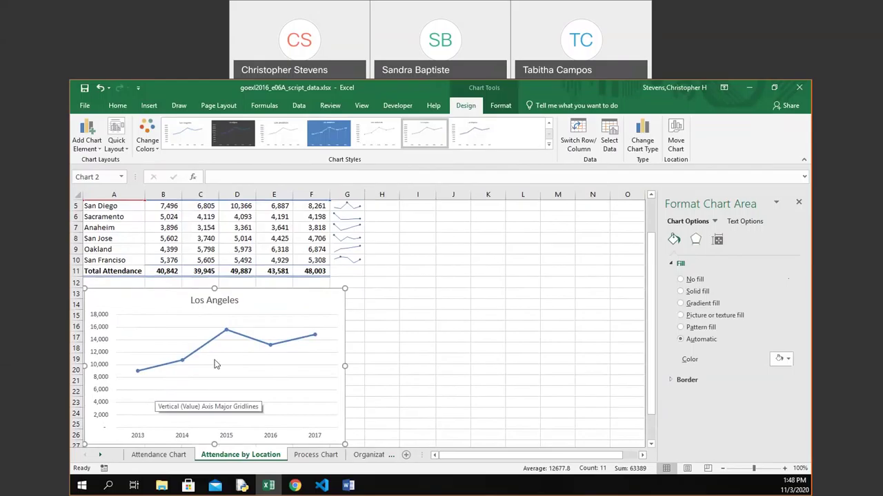
{"action": "scroll", "coordinate": [372, 306], "scroll_direction": "up", "scroll_amount": 1}
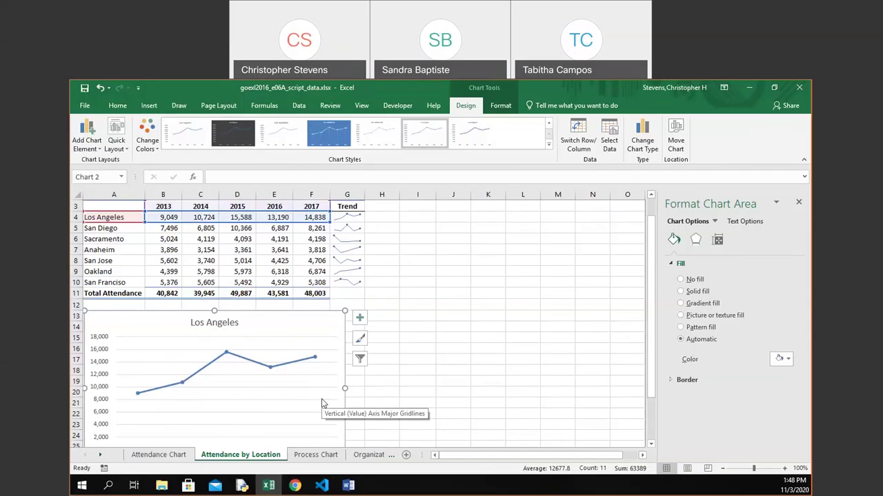
{"action": "scroll", "coordinate": [321, 404], "scroll_direction": "down", "scroll_amount": 1}
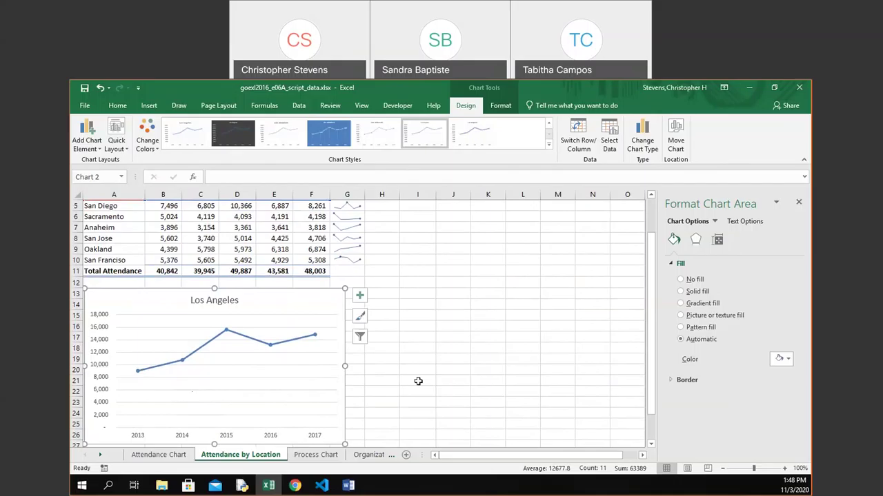
{"action": "scroll", "coordinate": [418, 382], "scroll_direction": "down", "scroll_amount": 2}
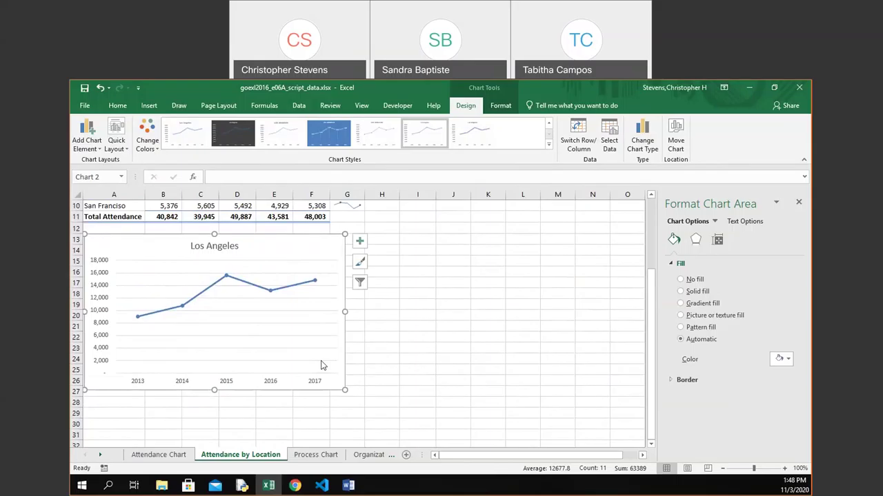
- Enlarge the Los Angeles line chart so its lower-right corner sits in cell G29, and deselect the chart
{"action": "left_click_drag", "start_coordinate": [345, 390], "coordinate": [362, 417]}
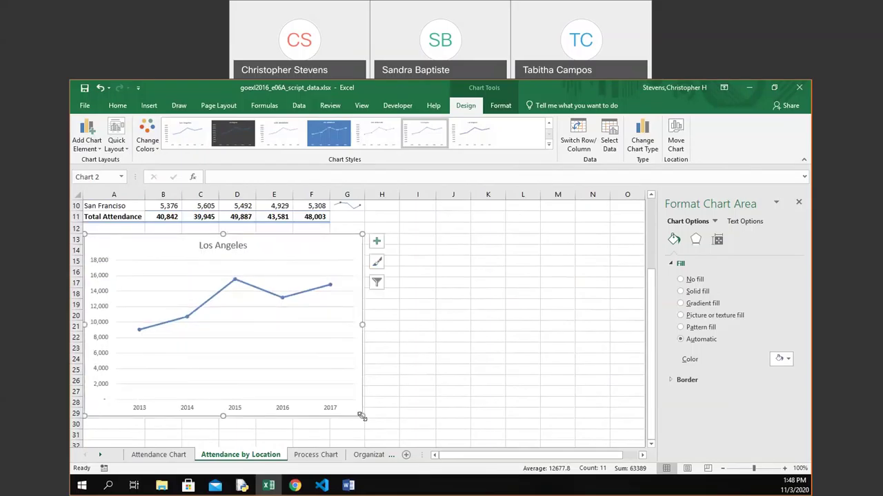
{"action": "scroll", "coordinate": [361, 408], "scroll_direction": "up", "scroll_amount": 1}
{"action": "scroll", "coordinate": [363, 408], "scroll_direction": "up", "scroll_amount": 3}
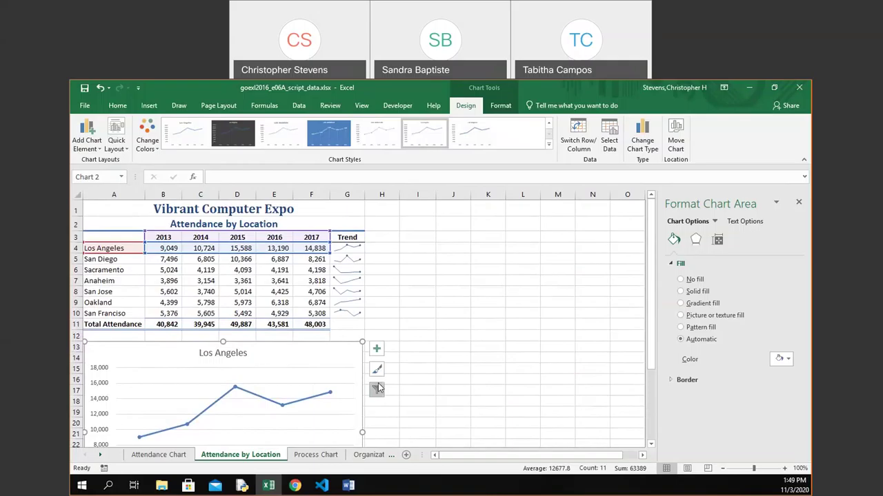
{"action": "scroll", "coordinate": [441, 370], "scroll_direction": "down", "scroll_amount": 2}
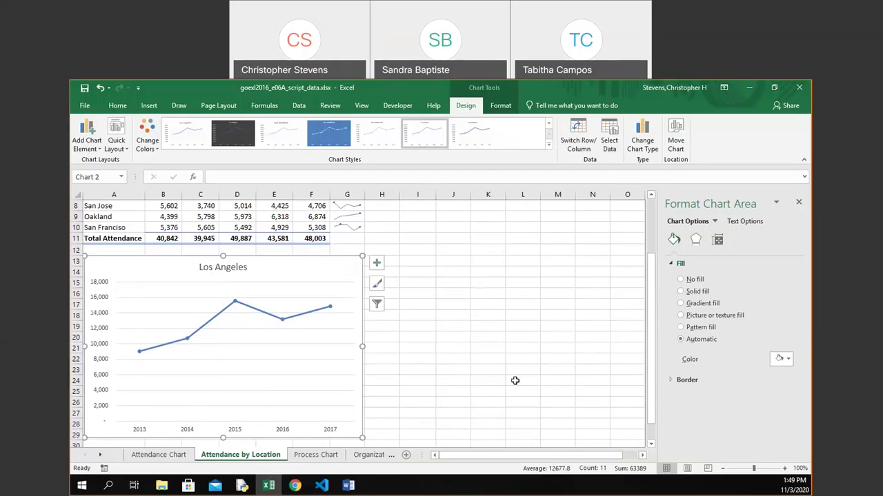
{"action": "left_click", "coordinate": [381, 337]}
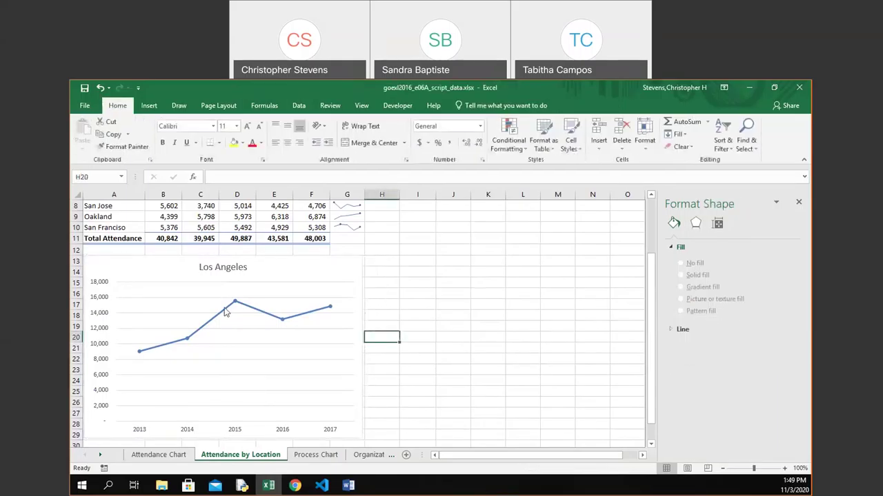
- Change the line chart's title to "Attendance at Los Angeles Computer Expo"
{"action": "left_click", "coordinate": [237, 267]}
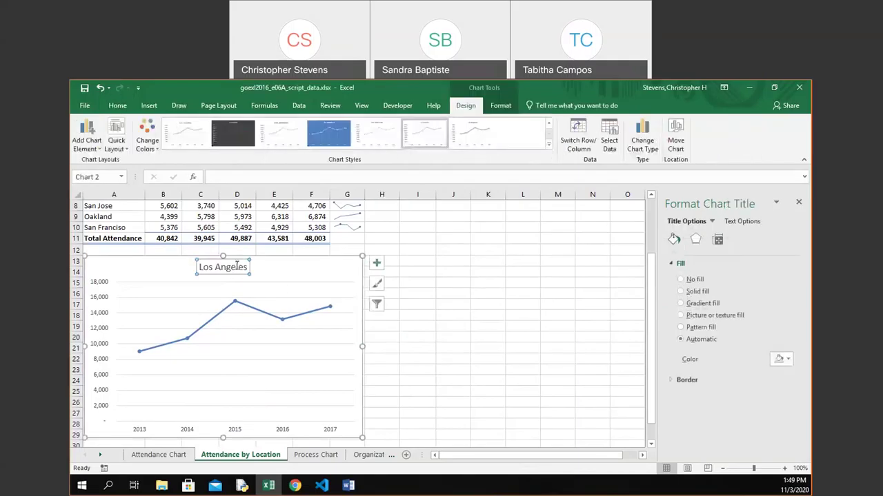
{"action": "left_click", "coordinate": [199, 267]}
{"action": "type", "text": "Attendance at"}
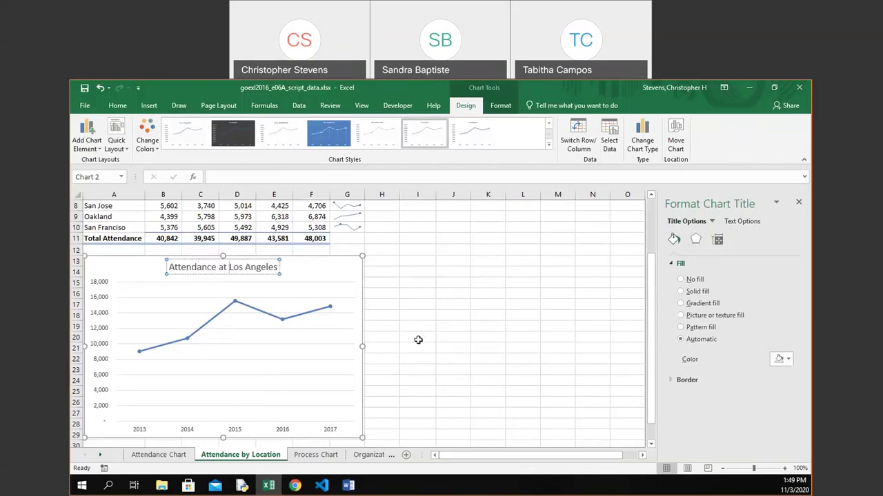
{"action": "left_click", "coordinate": [278, 267]}
{"action": "type", "text": "Computer Expo"}
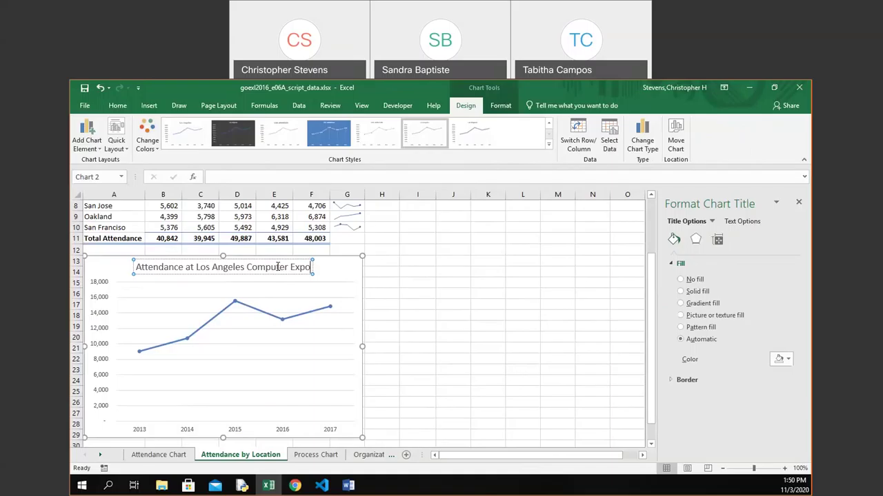
{"action": "left_click", "coordinate": [340, 272]}
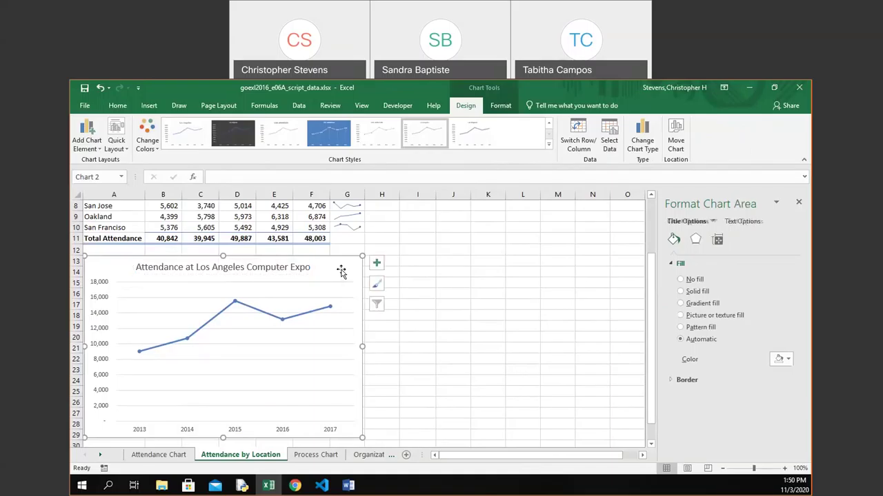
- Format the line chart's title with font size 16 and the Bold Italic font style
{"action": "left_click", "coordinate": [287, 268]}
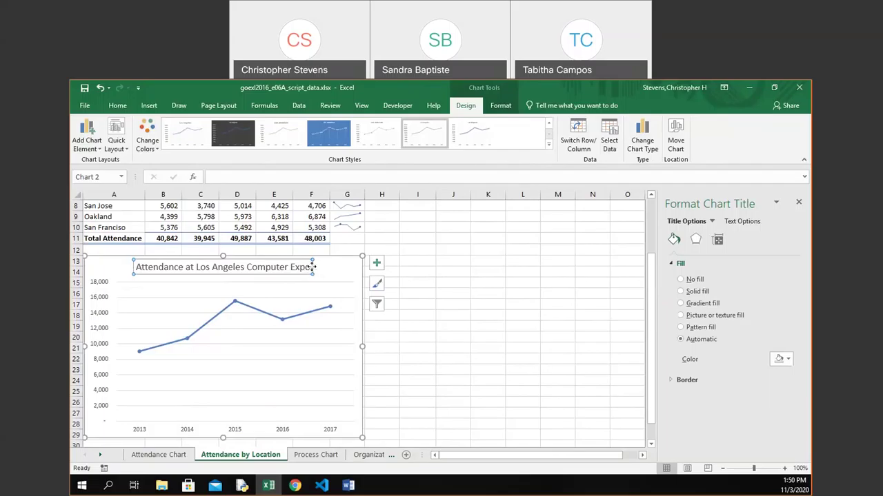
{"action": "right_click", "coordinate": [312, 270]}
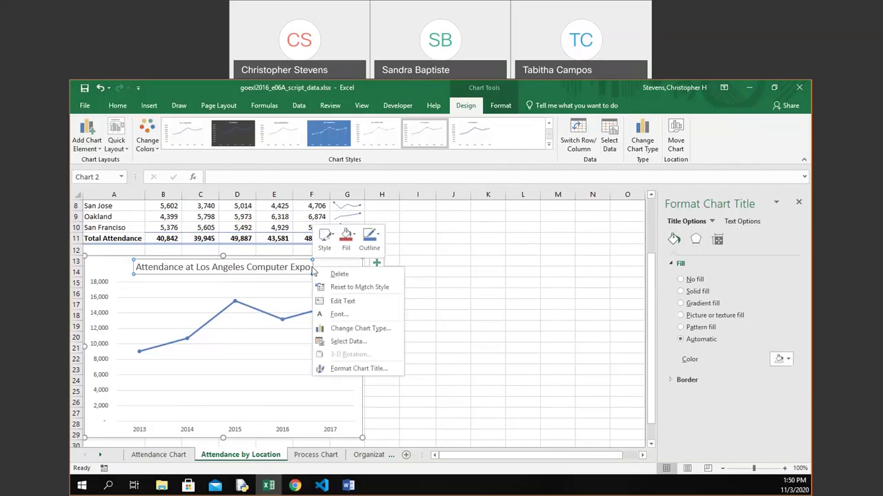
{"action": "left_click", "coordinate": [347, 314]}
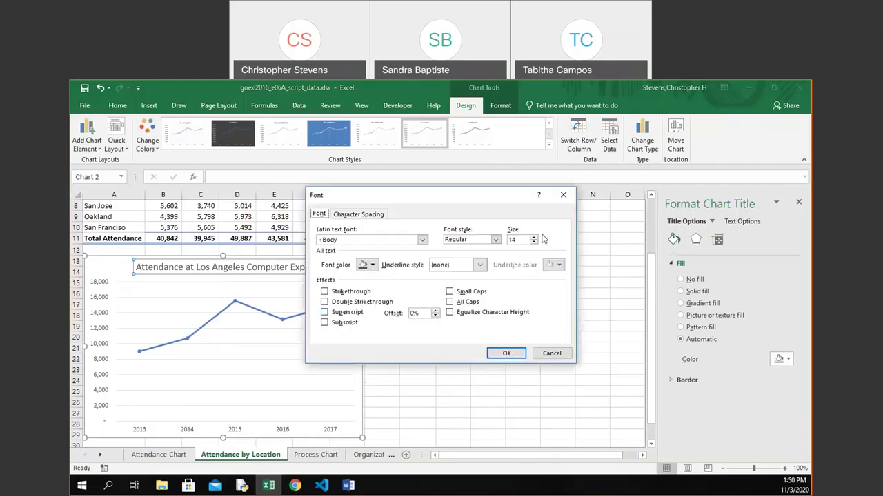
{"action": "double_click", "coordinate": [527, 237]}
{"action": "type", "text": "16"}
{"action": "left_click", "coordinate": [487, 242]}
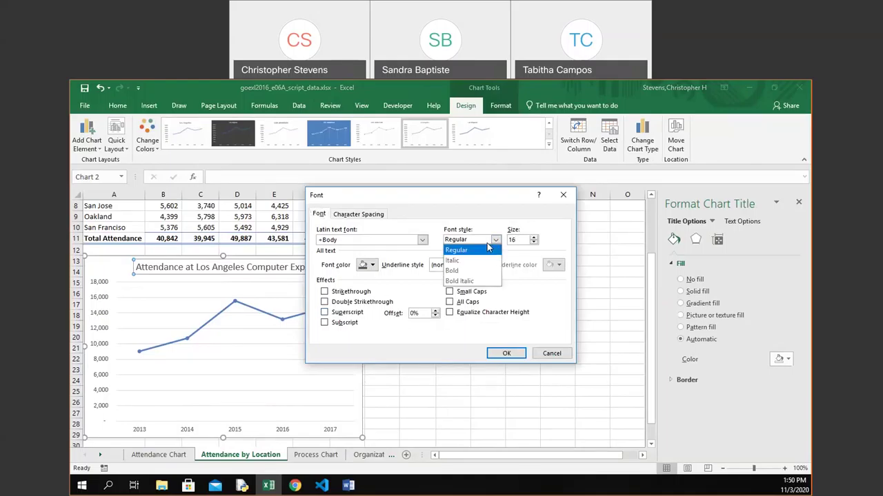
{"action": "left_click", "coordinate": [479, 282]}
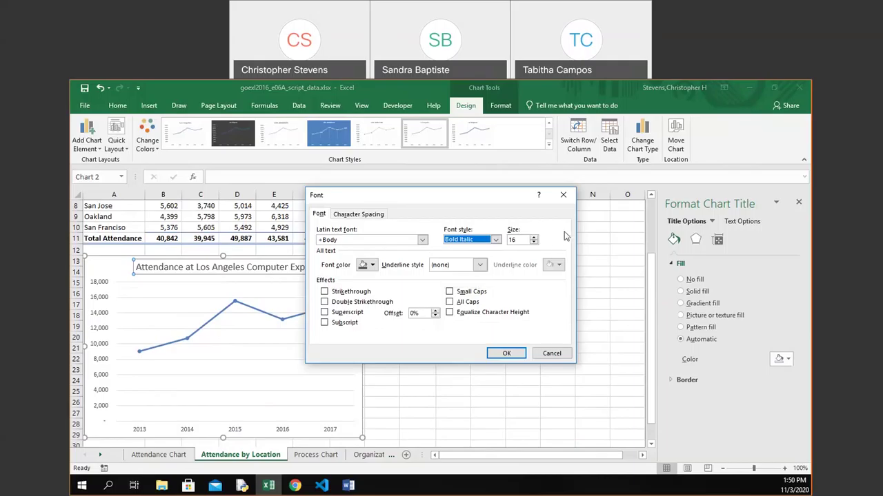
{"action": "left_click", "coordinate": [518, 355]}
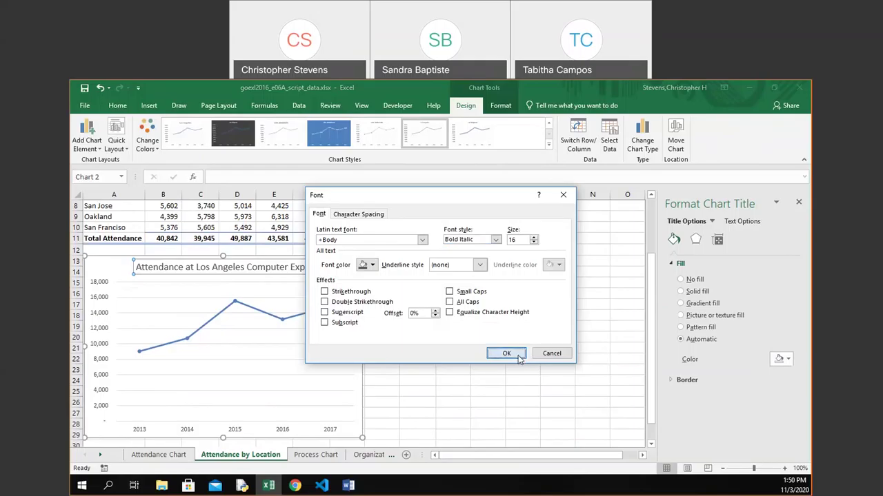
{"action": "left_click", "coordinate": [350, 283]}
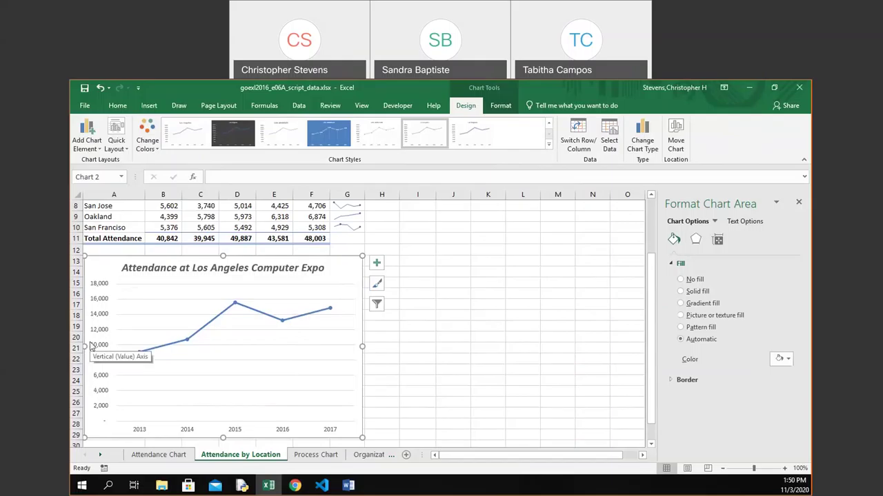
- Set the minimum bound of the line chart's vertical value axis to 5000
{"action": "right_click", "coordinate": [104, 339]}
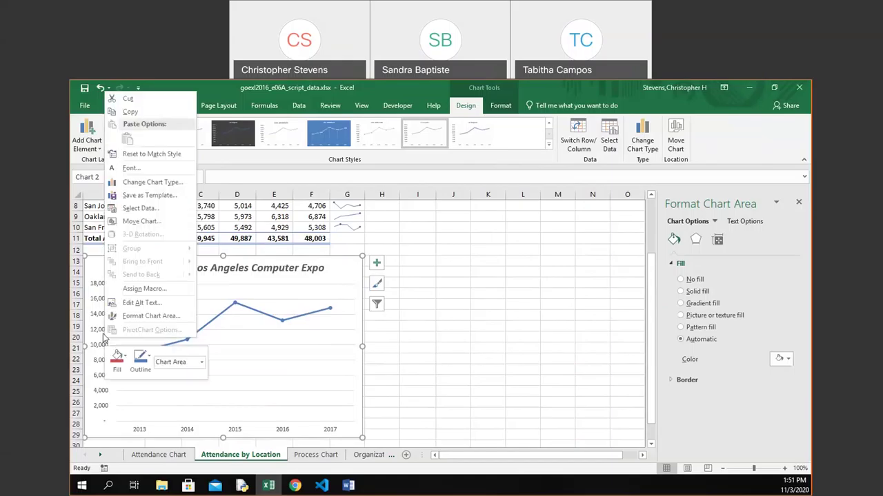
{"action": "key", "text": "Escape"}
{"action": "left_click", "coordinate": [99, 317]}
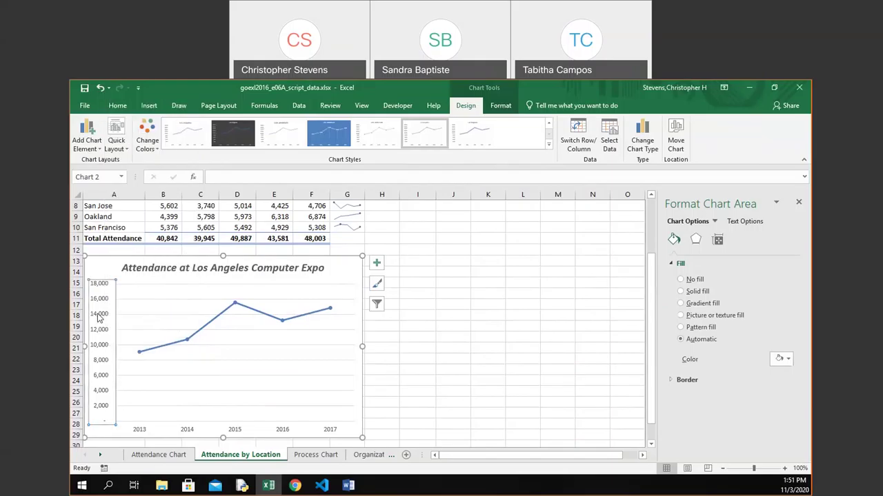
{"action": "right_click", "coordinate": [99, 318]}
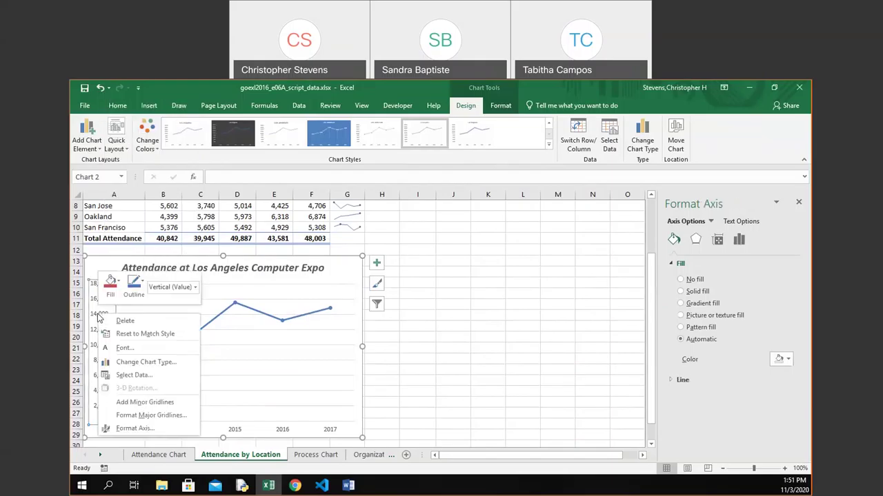
{"action": "left_click", "coordinate": [127, 429]}
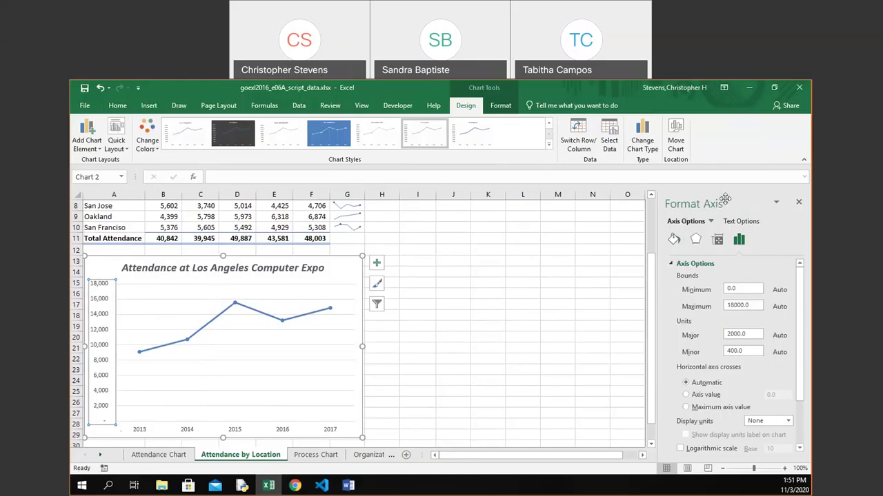
{"action": "right_click", "coordinate": [102, 339]}
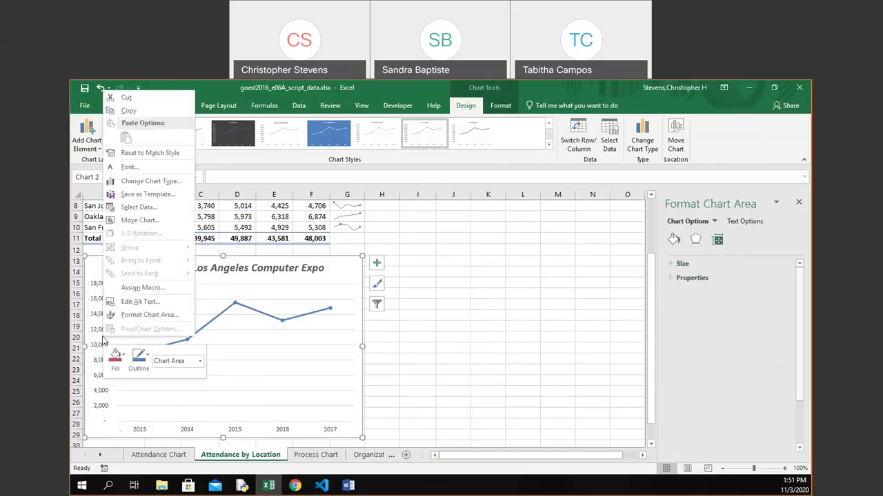
{"action": "left_click", "coordinate": [100, 325]}
{"action": "left_click", "coordinate": [100, 328]}
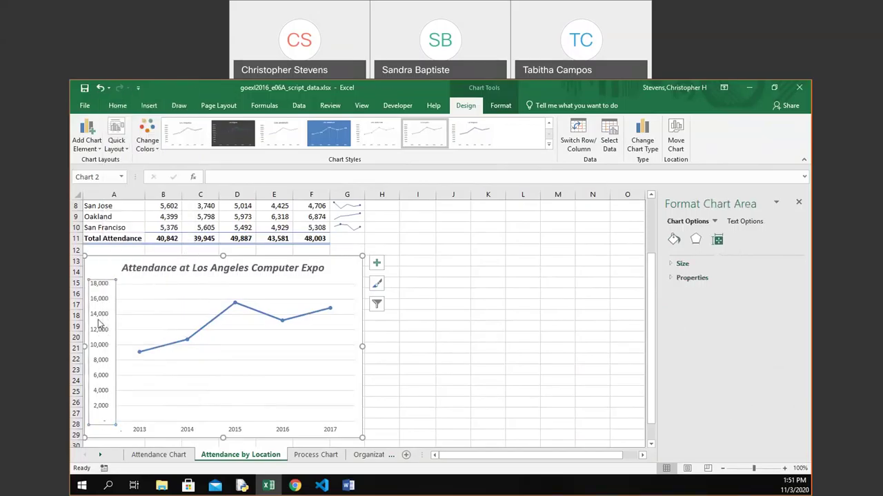
{"action": "right_click", "coordinate": [100, 329]}
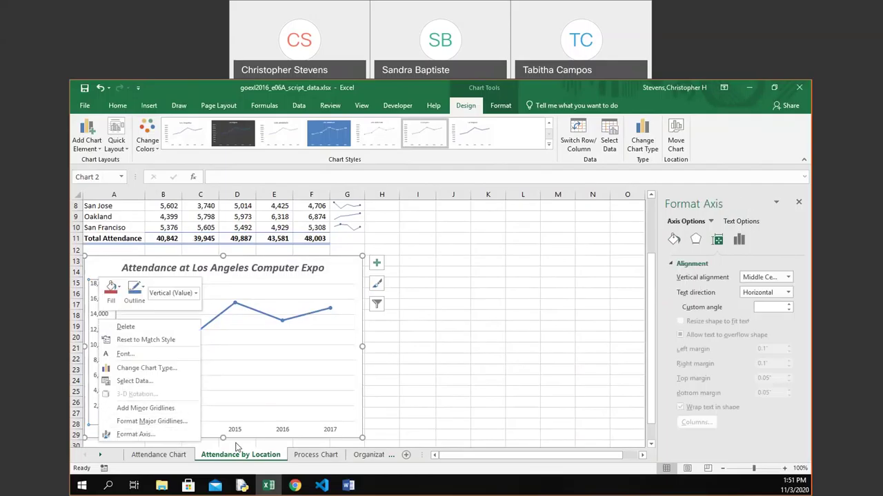
{"action": "left_click", "coordinate": [135, 434]}
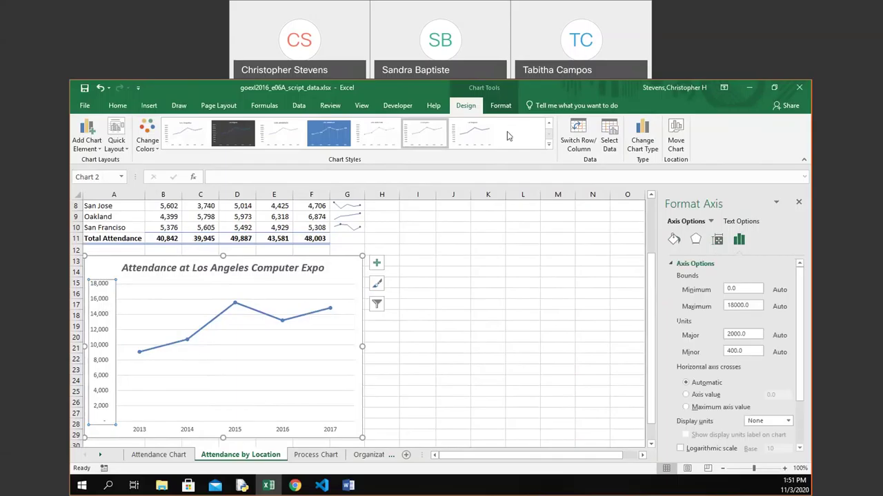
{"action": "left_click", "coordinate": [498, 105]}
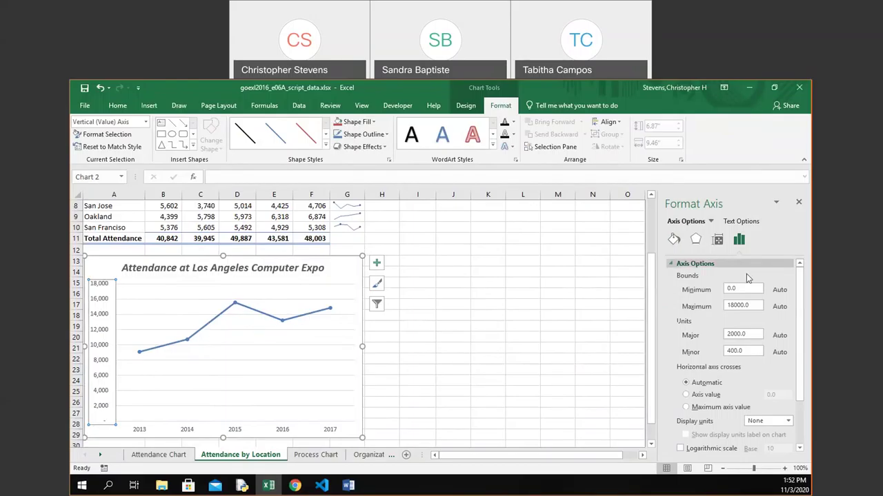
{"action": "double_click", "coordinate": [733, 286]}
{"action": "key", "text": "Delete"}
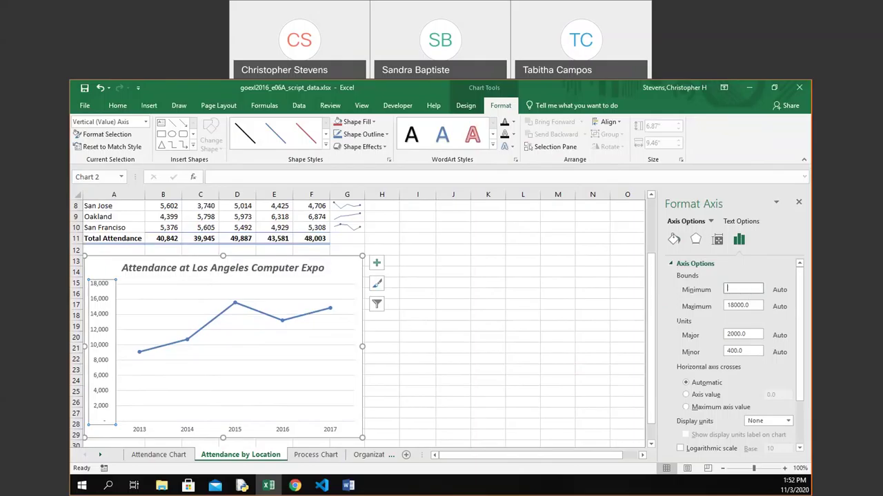
{"action": "type", "text": "5000"}
{"action": "key", "text": "Return"}
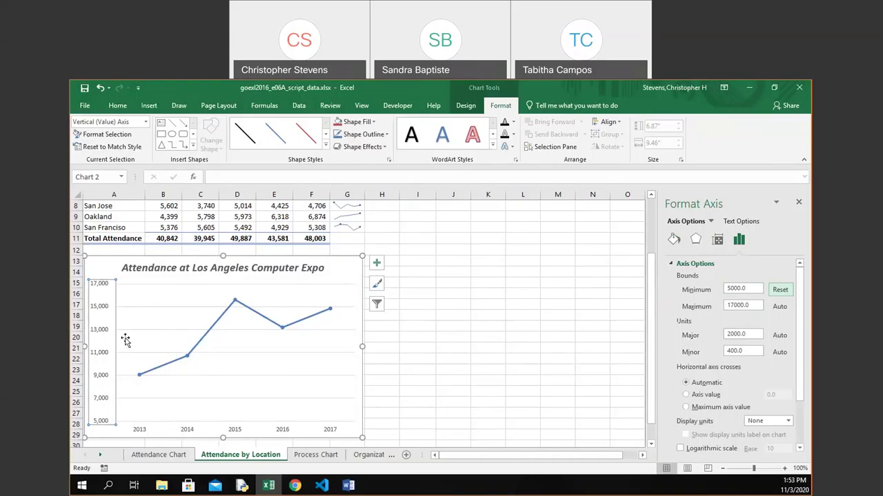
- Set the major unit of the line chart's vertical value axis to 1000
{"action": "left_click", "coordinate": [142, 429]}
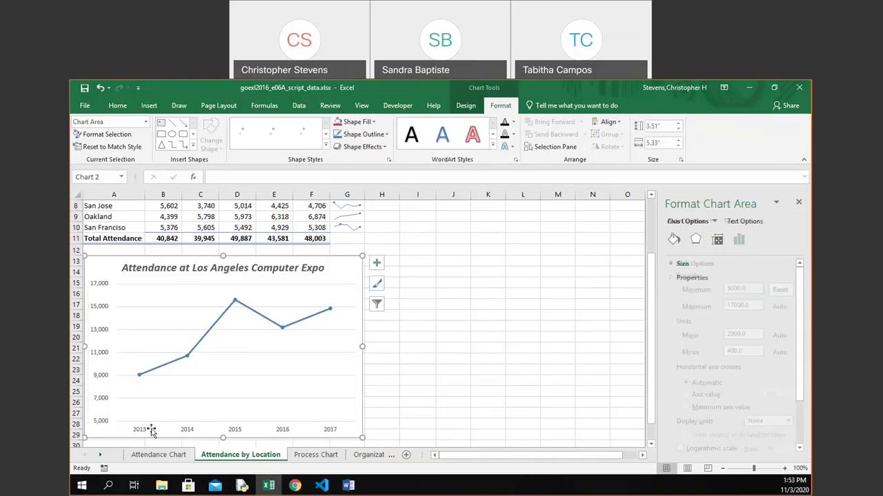
{"action": "left_click", "coordinate": [98, 330]}
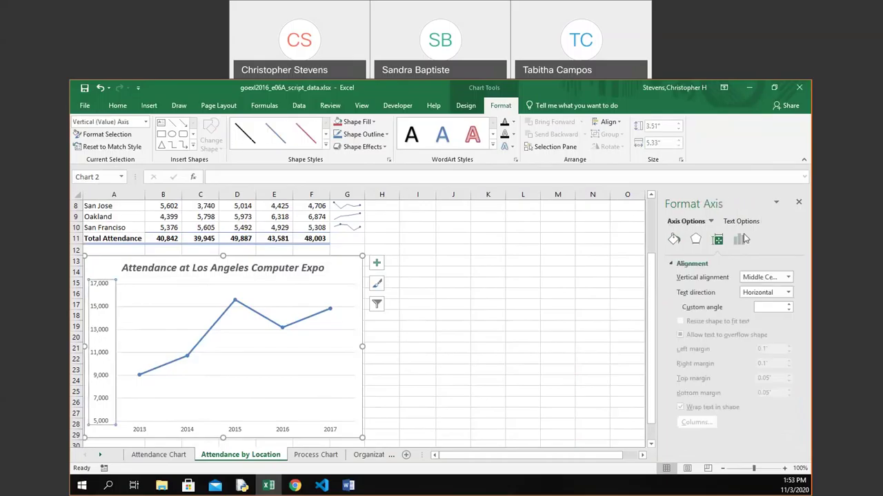
{"action": "left_click", "coordinate": [740, 240]}
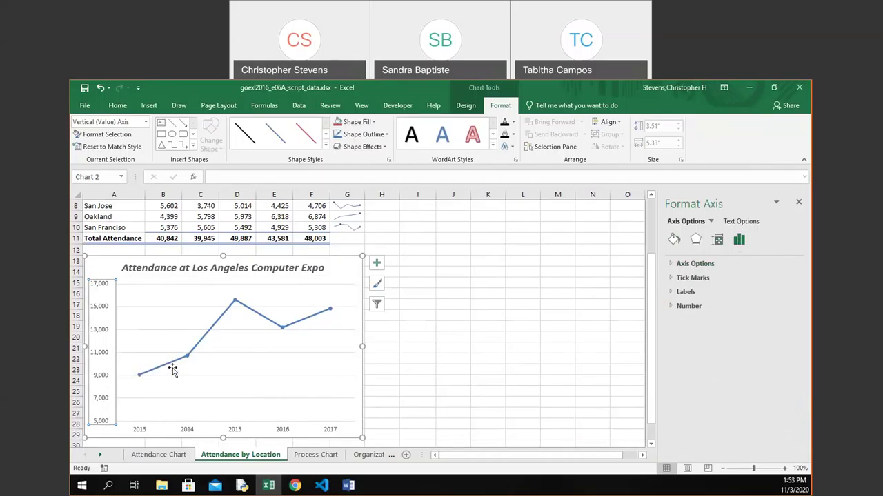
{"action": "mouse_move", "coordinate": [190, 358]}
{"action": "mouse_move", "coordinate": [153, 375]}
{"action": "left_click", "coordinate": [674, 267]}
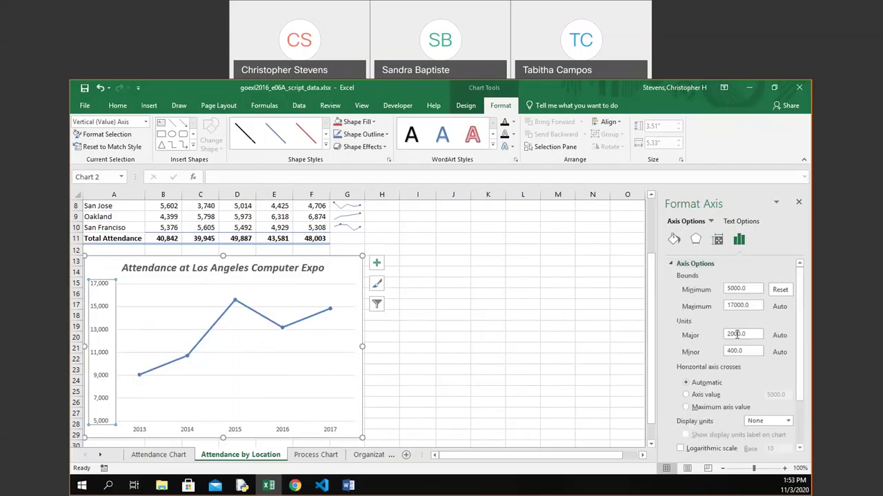
{"action": "left_click", "coordinate": [730, 335]}
{"action": "key", "text": "BackSpace"}
{"action": "type", "text": "1"}
{"action": "key", "text": "Return"}
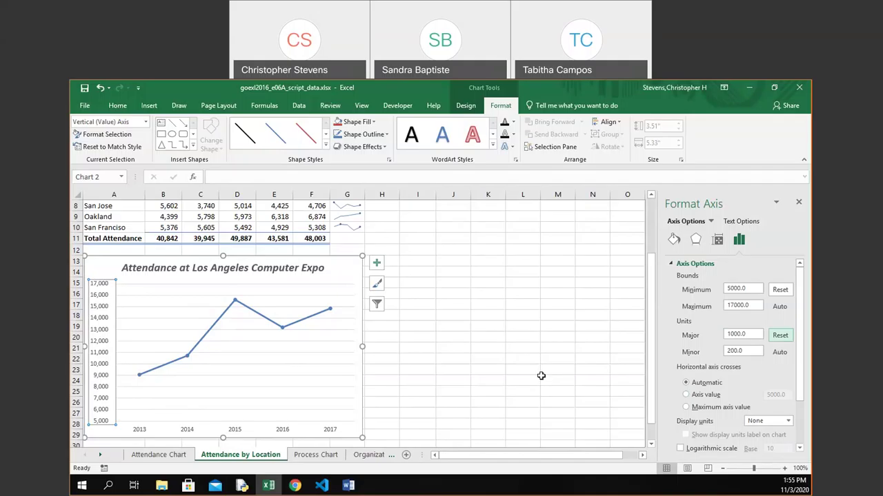
- Give the line chart's plot area a solid fill in a light gray theme color
{"action": "left_click", "coordinate": [146, 123]}
{"action": "left_click", "coordinate": [130, 167]}
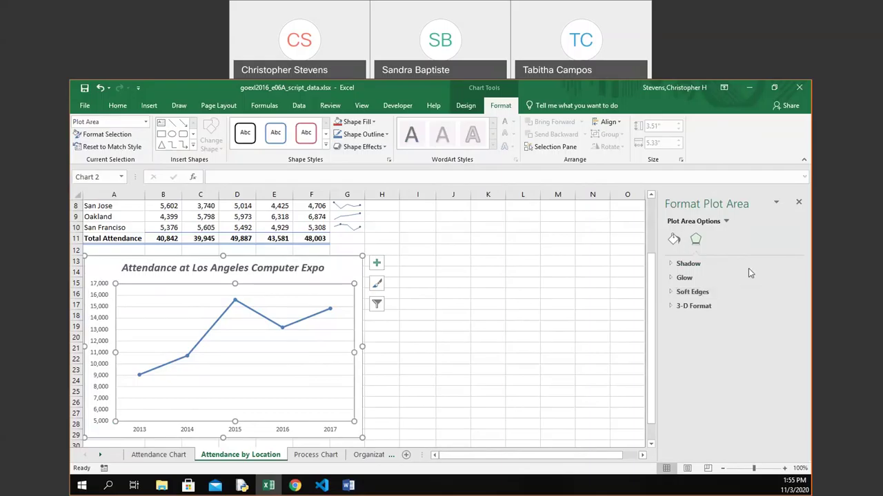
{"action": "left_click", "coordinate": [674, 240]}
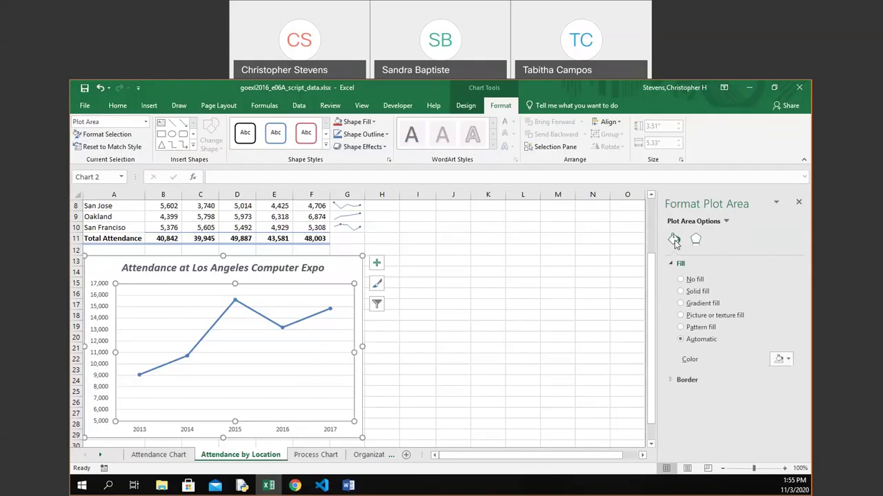
{"action": "left_click", "coordinate": [693, 293]}
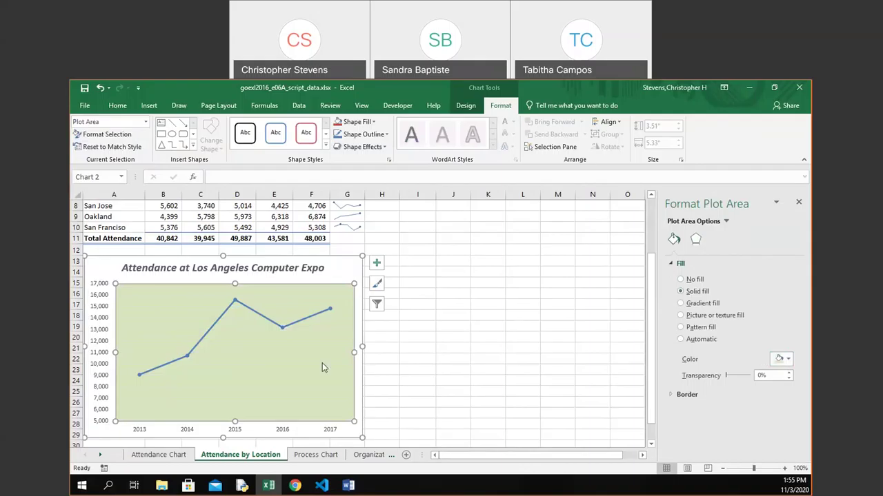
{"action": "left_click", "coordinate": [787, 360]}
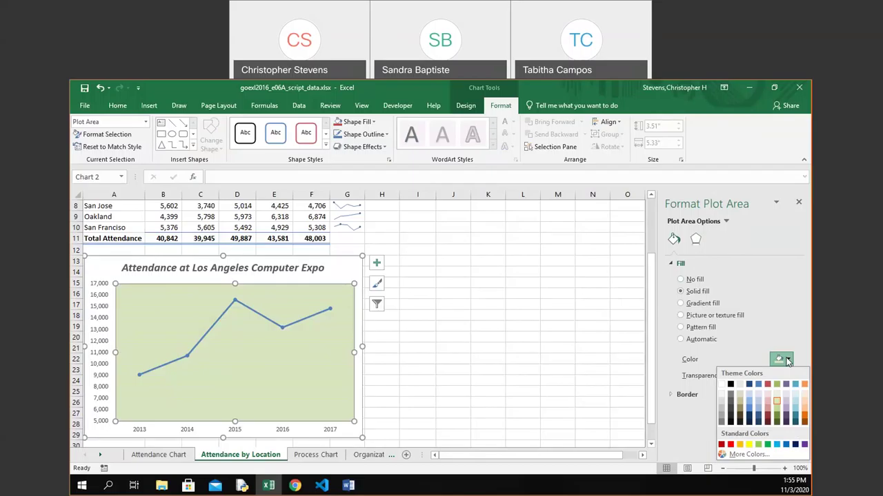
{"action": "left_click", "coordinate": [722, 413]}
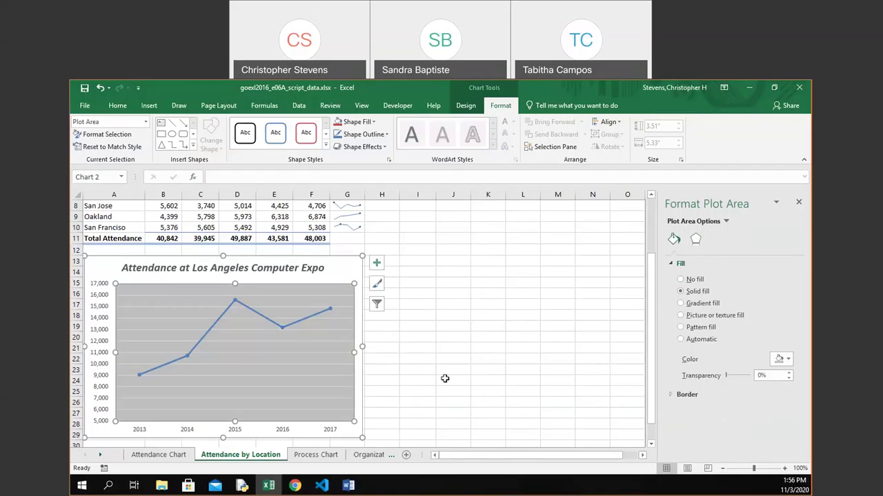
- Set the line width of the Los Angeles data series to 4 pt
{"action": "mouse_move", "coordinate": [316, 315]}
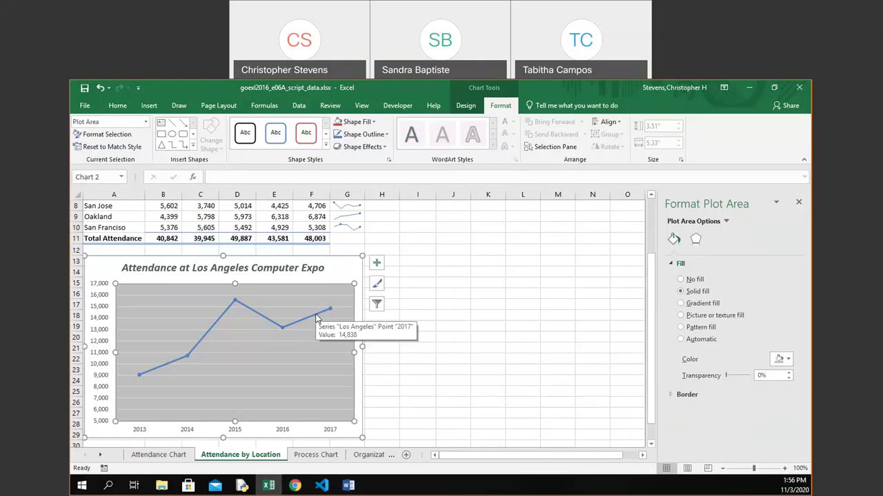
{"action": "left_click", "coordinate": [316, 319]}
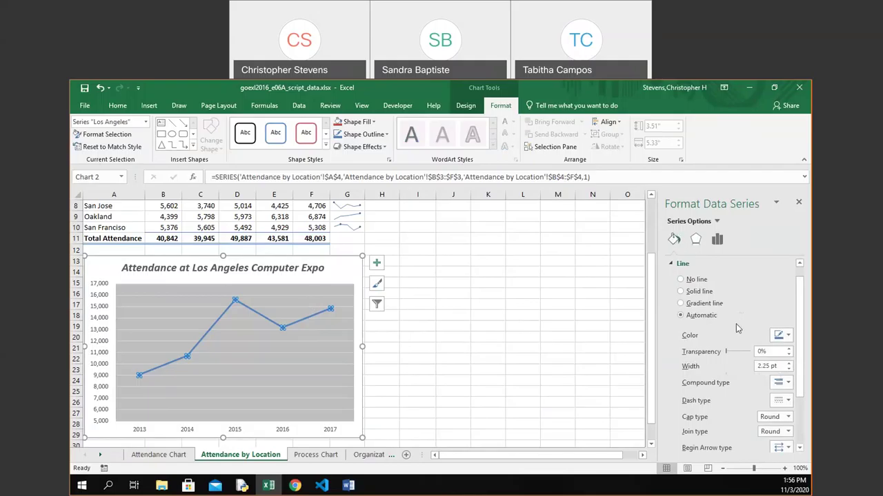
{"action": "left_click", "coordinate": [777, 366]}
{"action": "key", "text": "BackSpace"}
{"action": "key", "text": "BackSpace"}
{"action": "key", "text": "BackSpace"}
{"action": "key", "text": "BackSpace"}
{"action": "type", "text": "4"}
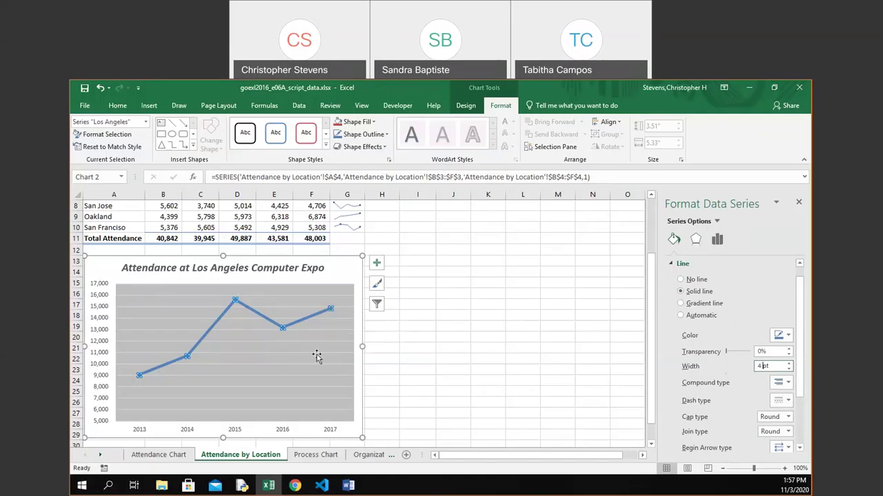
{"action": "left_click", "coordinate": [426, 348]}
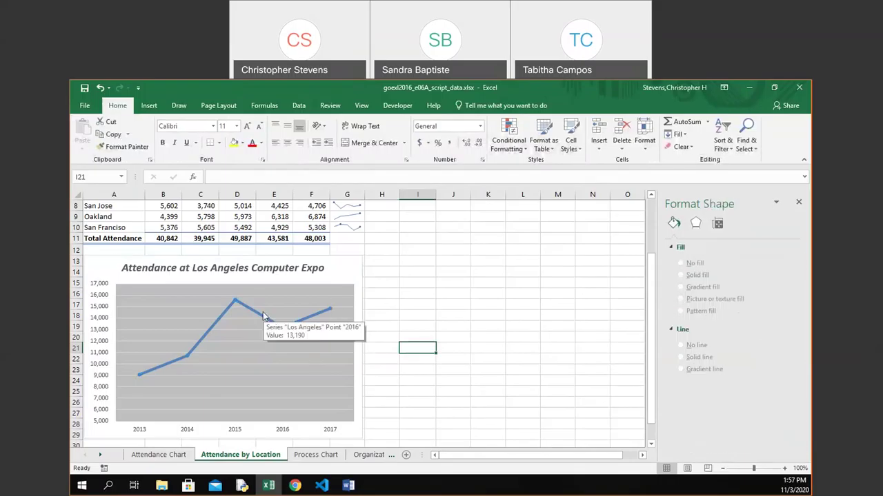
- Change the Los Angeles series markers to the built-in triangle type
{"action": "left_click", "coordinate": [307, 317]}
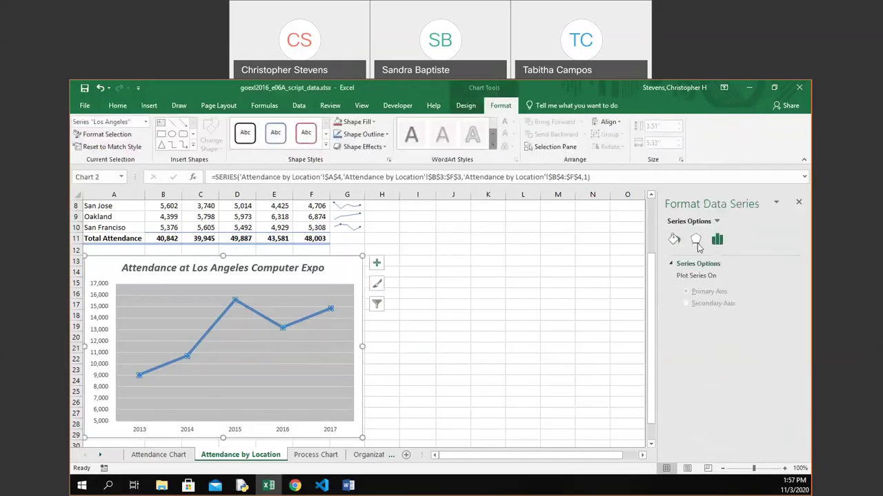
{"action": "left_click", "coordinate": [674, 242]}
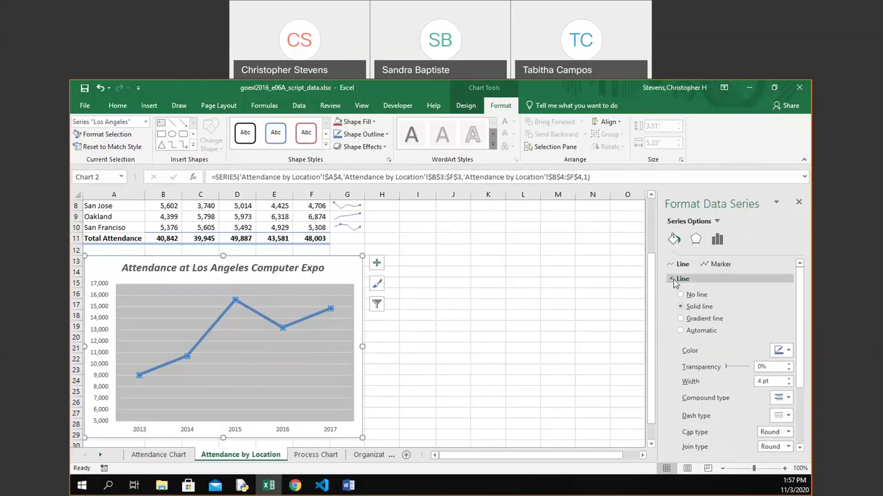
{"action": "left_click", "coordinate": [671, 279]}
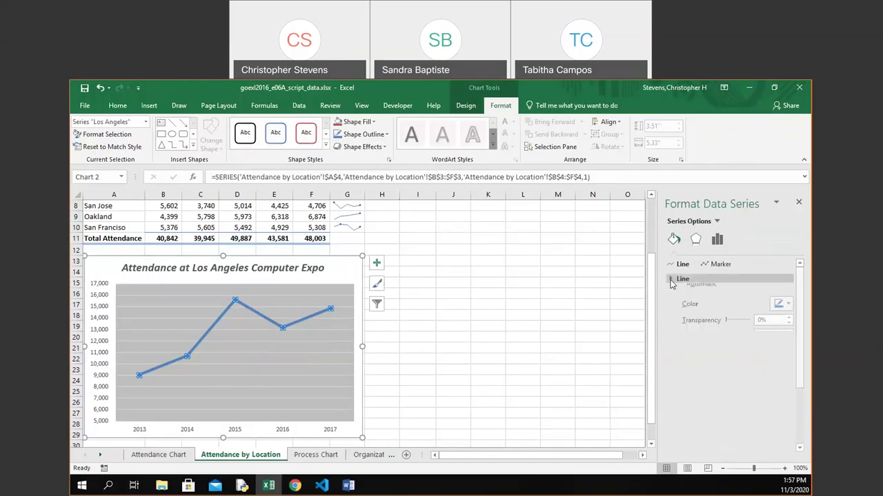
{"action": "left_click", "coordinate": [722, 264]}
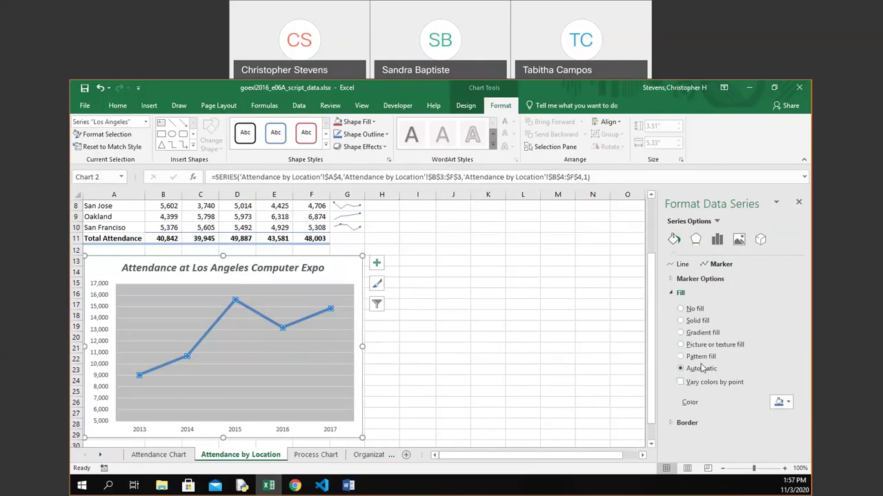
{"action": "left_click", "coordinate": [670, 282]}
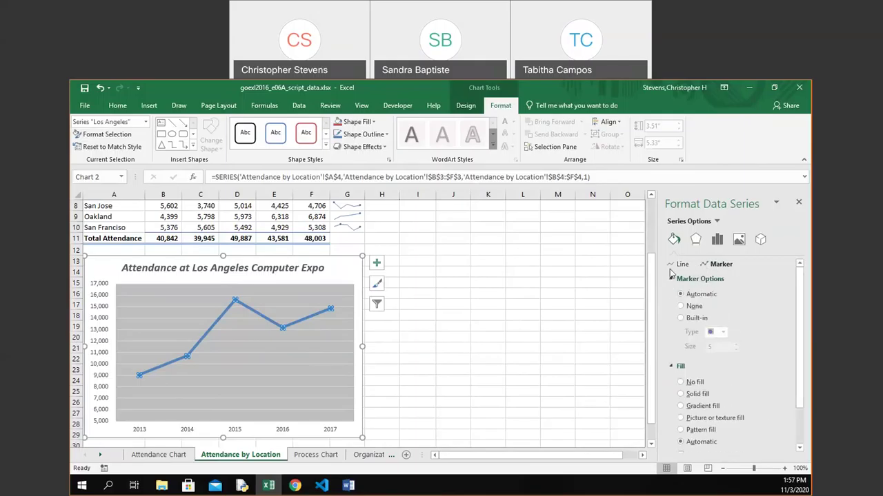
{"action": "left_click", "coordinate": [672, 266]}
{"action": "left_click", "coordinate": [676, 279]}
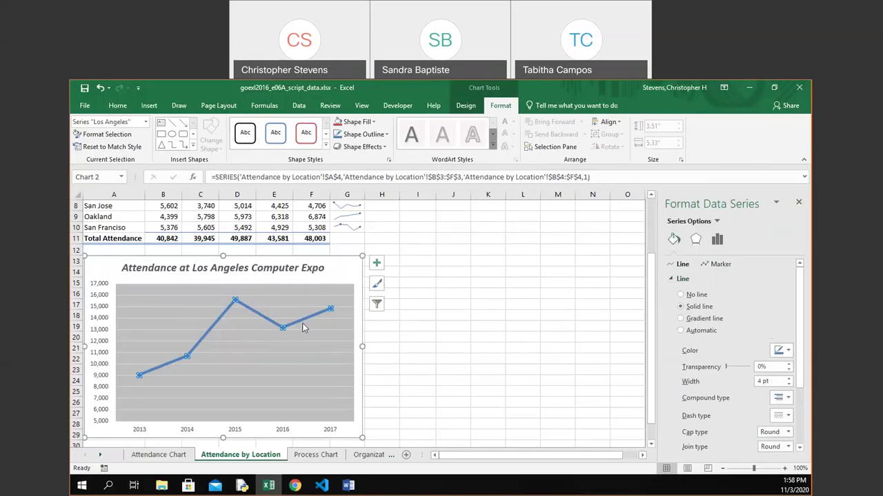
{"action": "mouse_move", "coordinate": [303, 325]}
{"action": "left_click", "coordinate": [717, 266]}
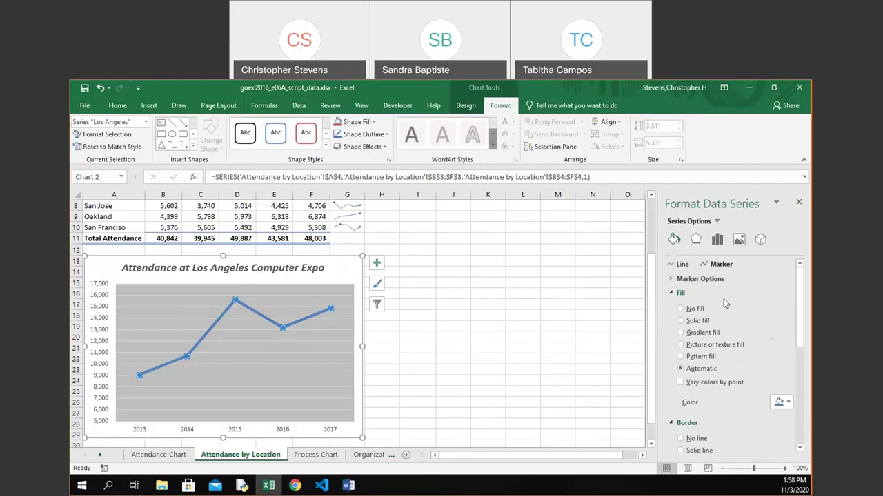
{"action": "left_click", "coordinate": [672, 279]}
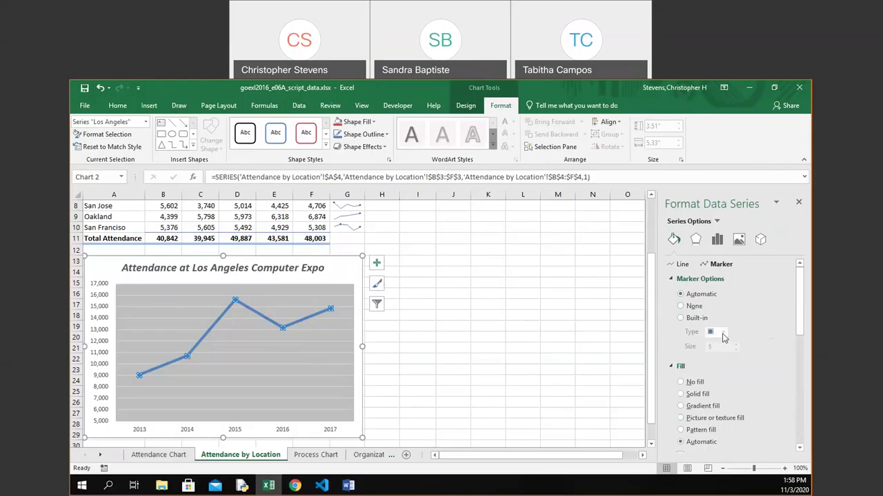
{"action": "left_click", "coordinate": [698, 320]}
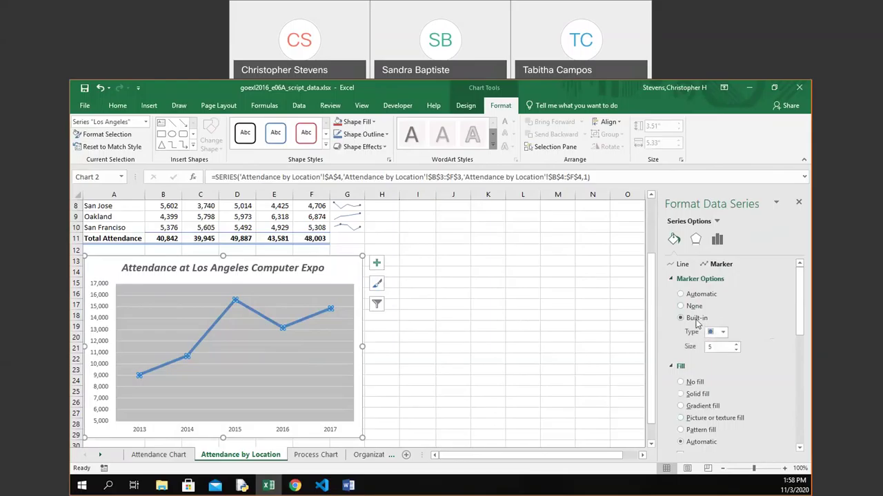
{"action": "left_click", "coordinate": [723, 332]}
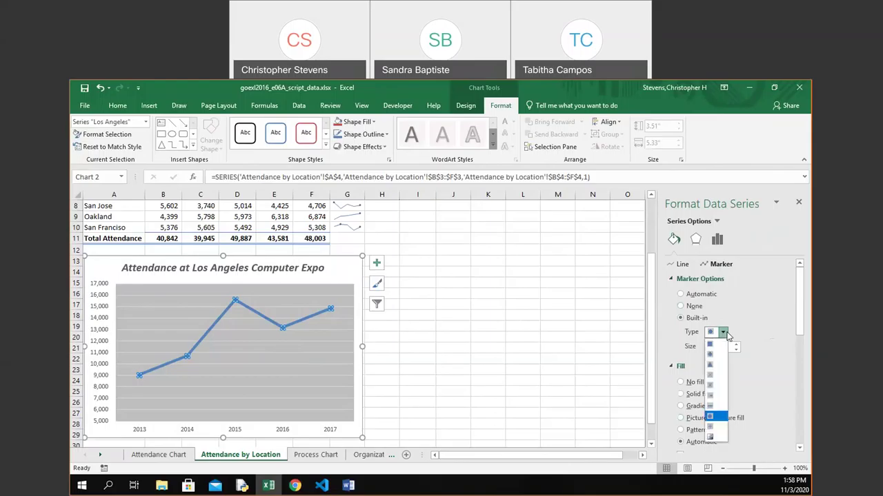
{"action": "left_click", "coordinate": [713, 365]}
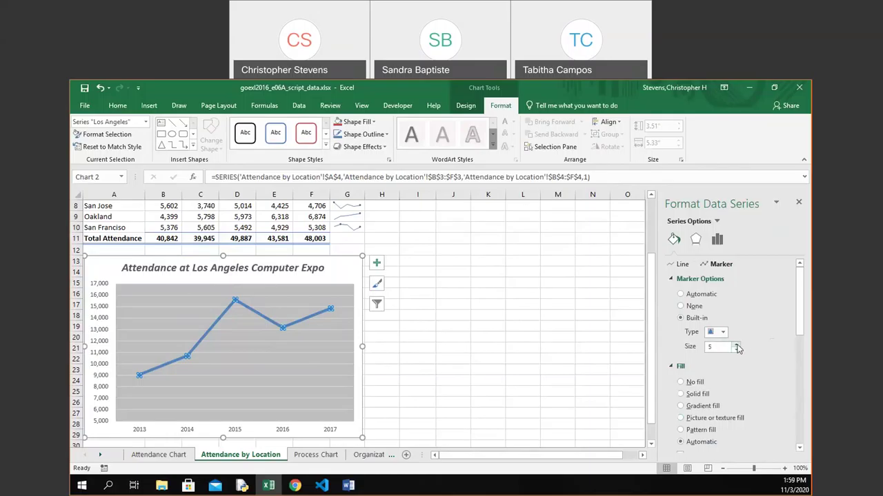
- Set the size of the Los Angeles series' triangle markers to 12
{"action": "left_click", "coordinate": [736, 345]}
{"action": "left_click", "coordinate": [736, 345]}
{"action": "left_click", "coordinate": [737, 345]}
{"action": "left_click", "coordinate": [737, 345]}
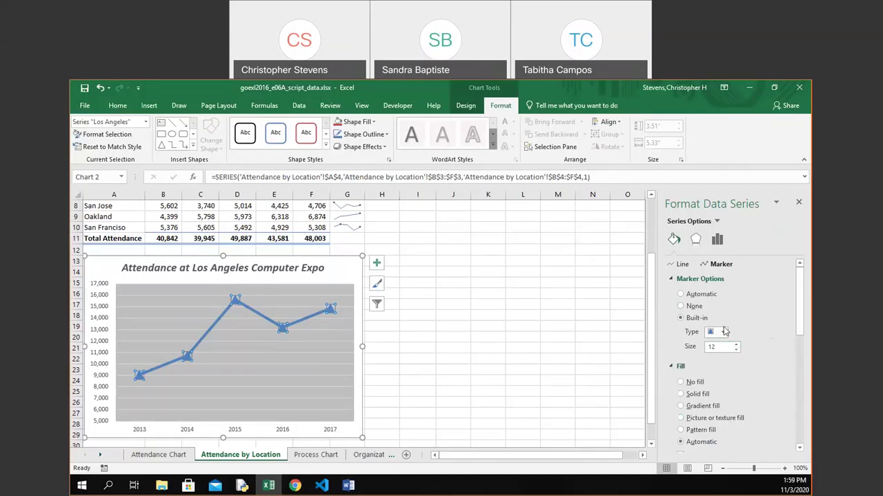
- Give the Los Angeles series markers a solid fill in the darkest gray shade of the white theme color
{"action": "left_click", "coordinate": [696, 279]}
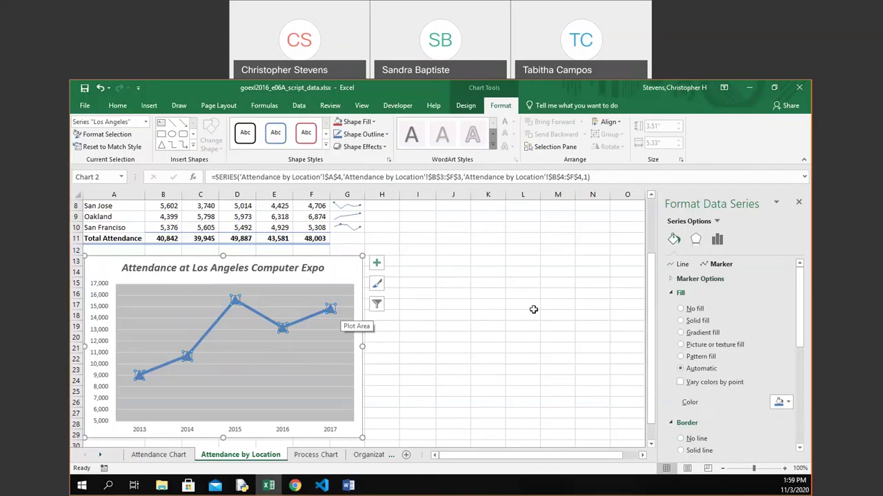
{"action": "left_click", "coordinate": [690, 324]}
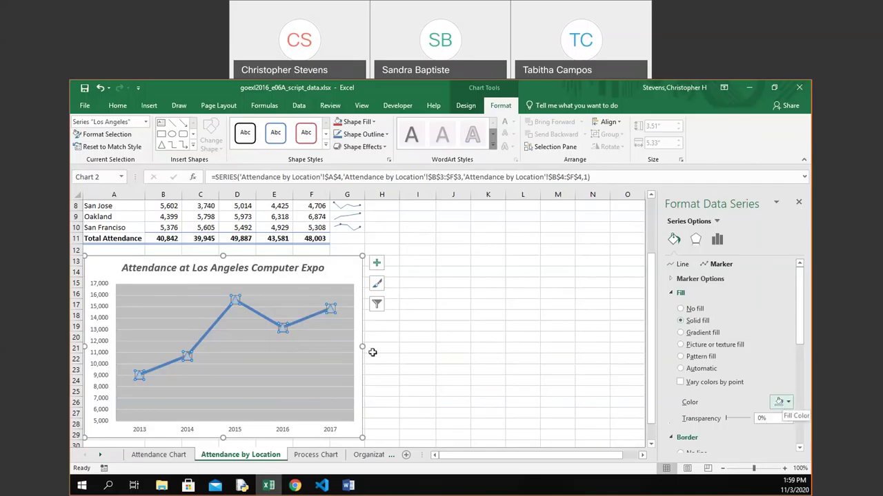
{"action": "mouse_move", "coordinate": [331, 313]}
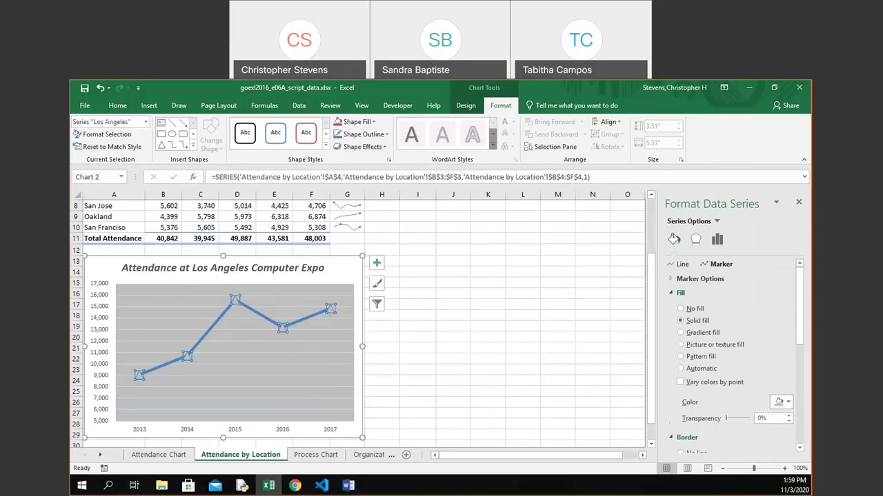
{"action": "left_click", "coordinate": [787, 402]}
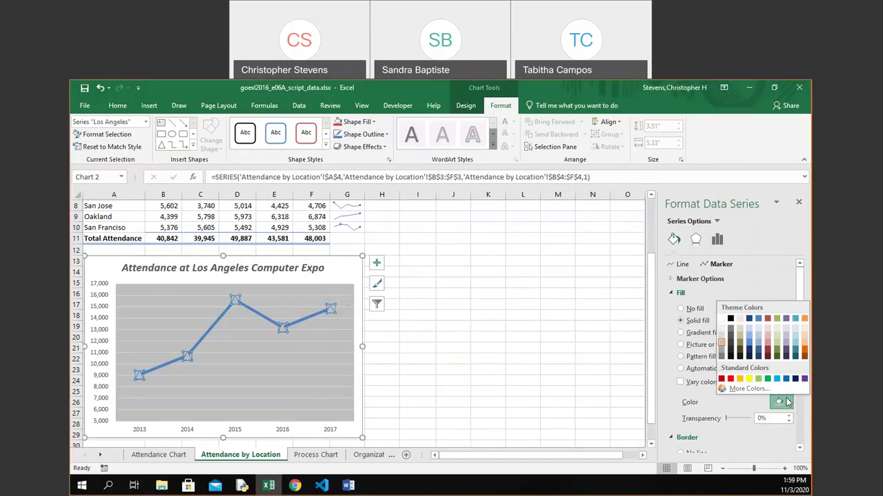
{"action": "left_click", "coordinate": [722, 362]}
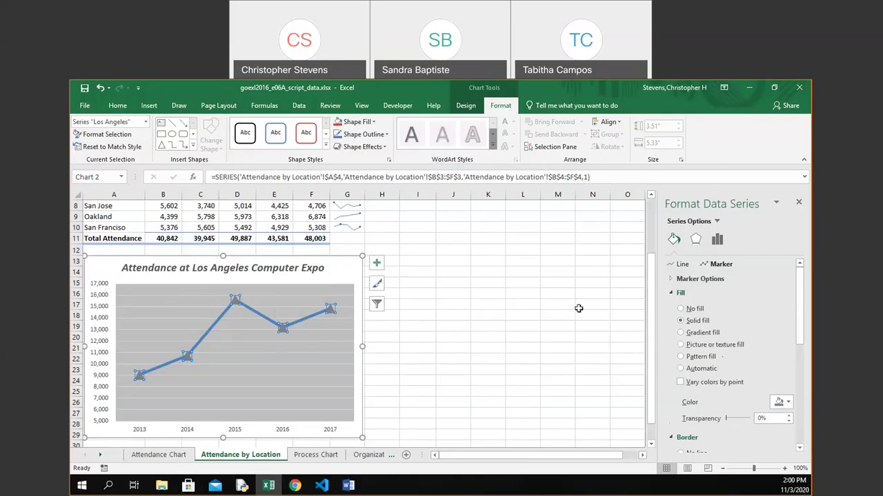
{"action": "left_click", "coordinate": [692, 311]}
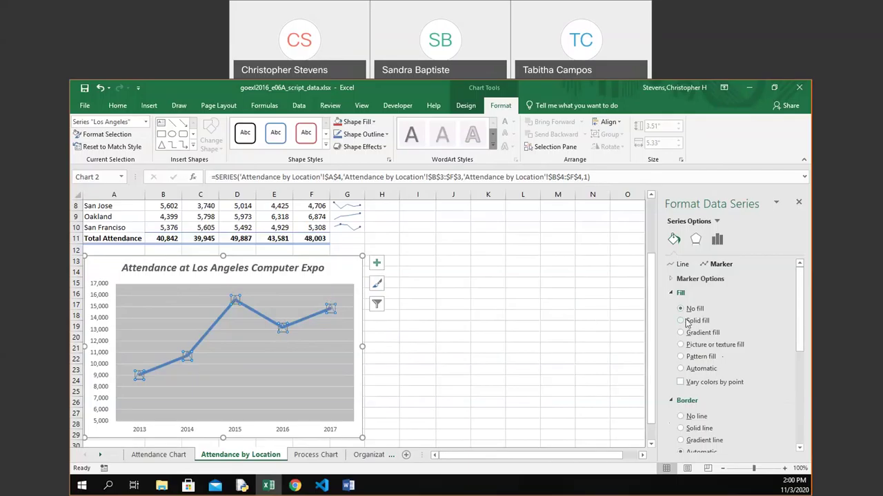
{"action": "left_click", "coordinate": [687, 322]}
{"action": "left_click", "coordinate": [786, 403]}
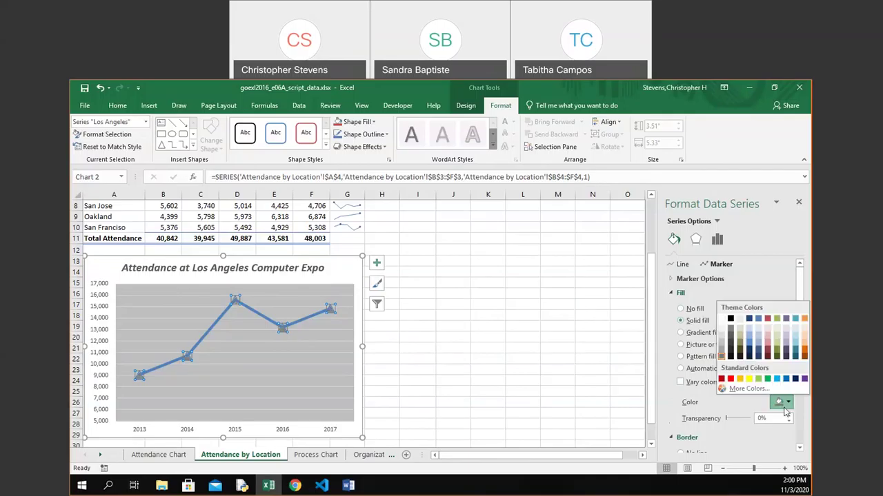
{"action": "left_click", "coordinate": [666, 358]}
- Set the border of the Los Angeles series markers to No line
{"action": "scroll", "coordinate": [668, 398], "scroll_direction": "down", "scroll_amount": 1}
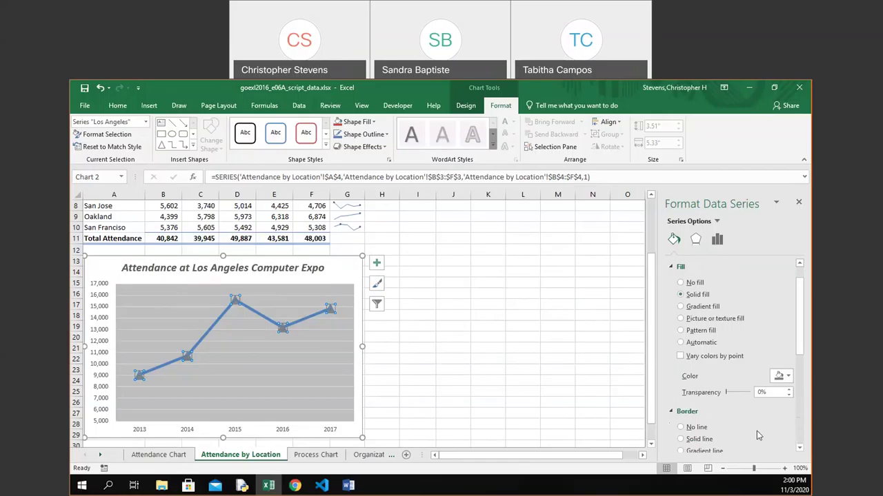
{"action": "scroll", "coordinate": [741, 431], "scroll_direction": "down", "scroll_amount": 1}
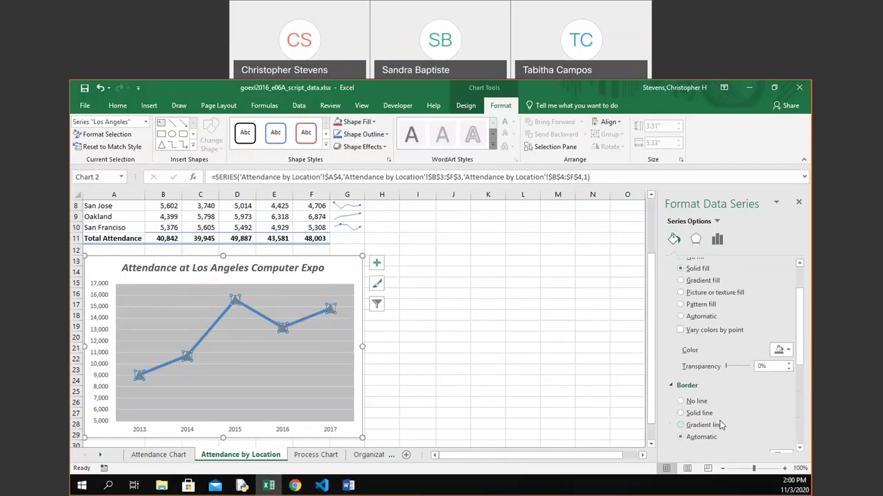
{"action": "left_click", "coordinate": [687, 402]}
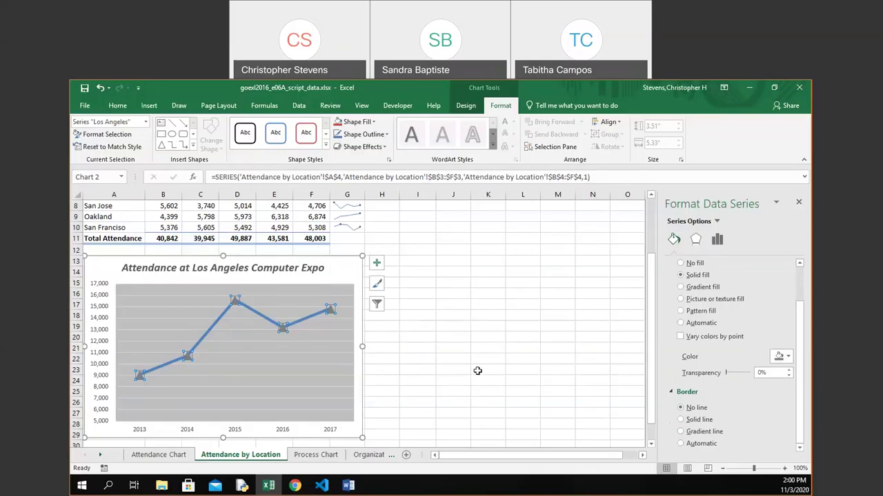
- Give the line chart's chart area a solid line border in a light gray theme color
{"action": "left_click", "coordinate": [349, 274]}
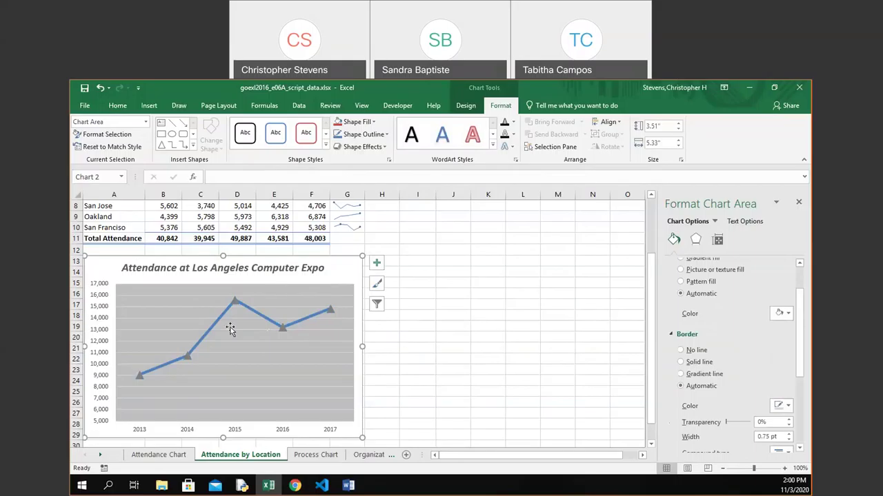
{"action": "mouse_move", "coordinate": [204, 341]}
{"action": "mouse_move", "coordinate": [139, 377]}
{"action": "left_click", "coordinate": [703, 362]}
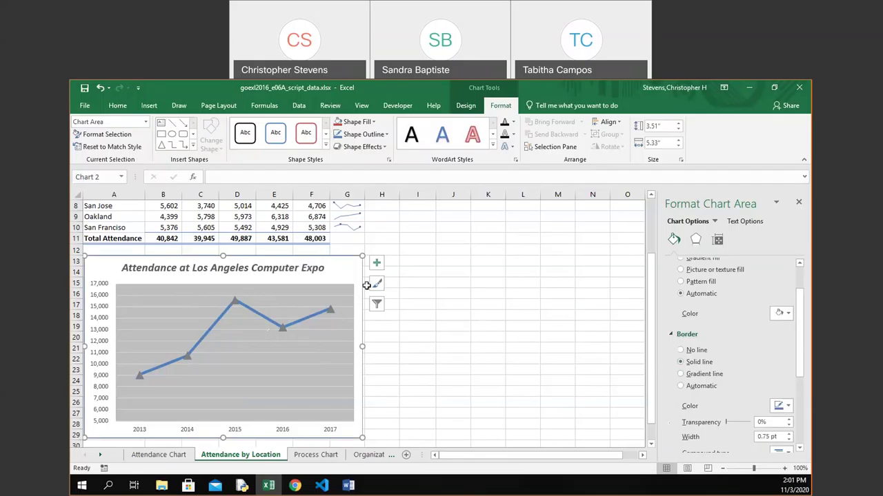
{"action": "left_click", "coordinate": [788, 407]}
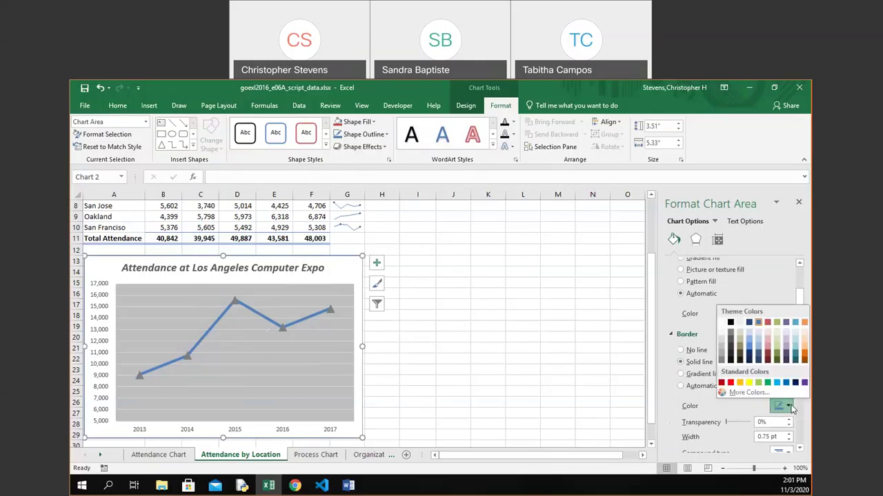
{"action": "left_click", "coordinate": [722, 342]}
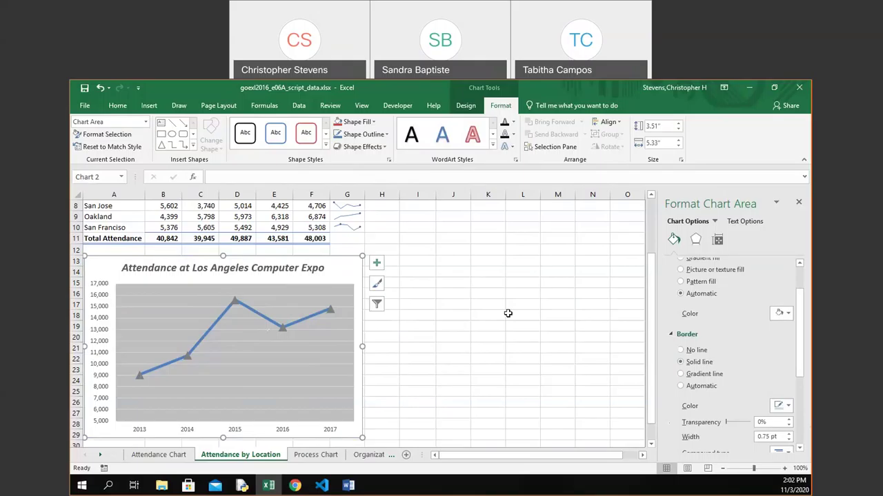
- Set the width of the line chart's chart area border to 3.25 pt
{"action": "left_click", "coordinate": [448, 293]}
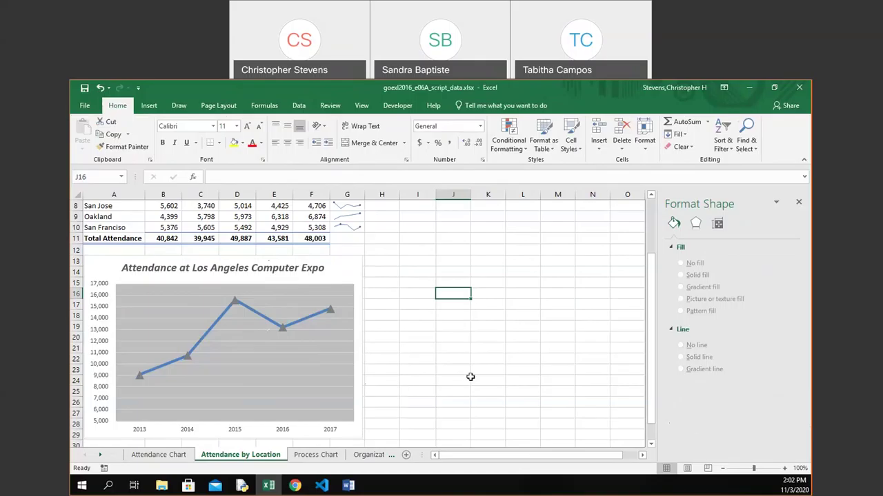
{"action": "left_click", "coordinate": [337, 269]}
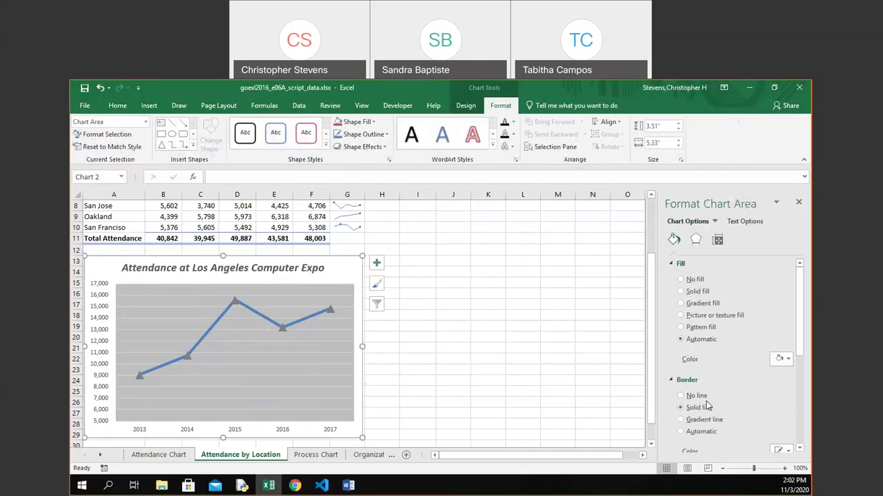
{"action": "scroll", "coordinate": [767, 424], "scroll_direction": "down", "scroll_amount": 2}
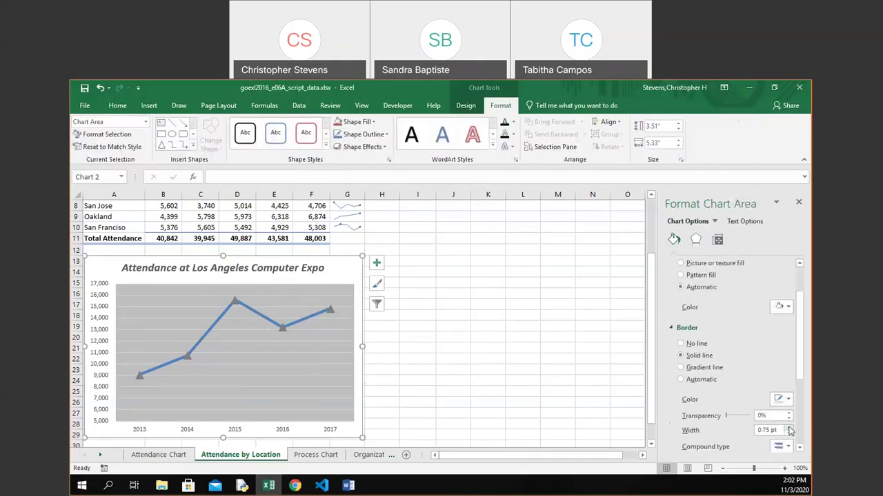
{"action": "left_click", "coordinate": [789, 427]}
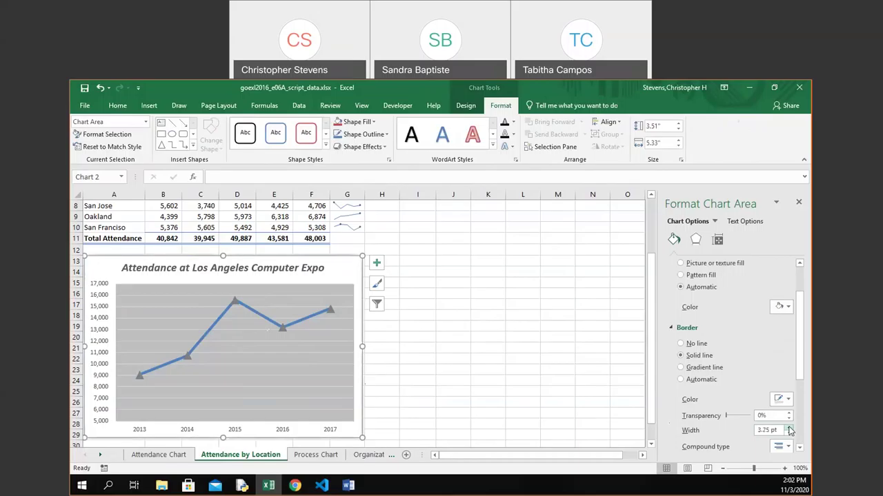
{"action": "left_click", "coordinate": [579, 380]}
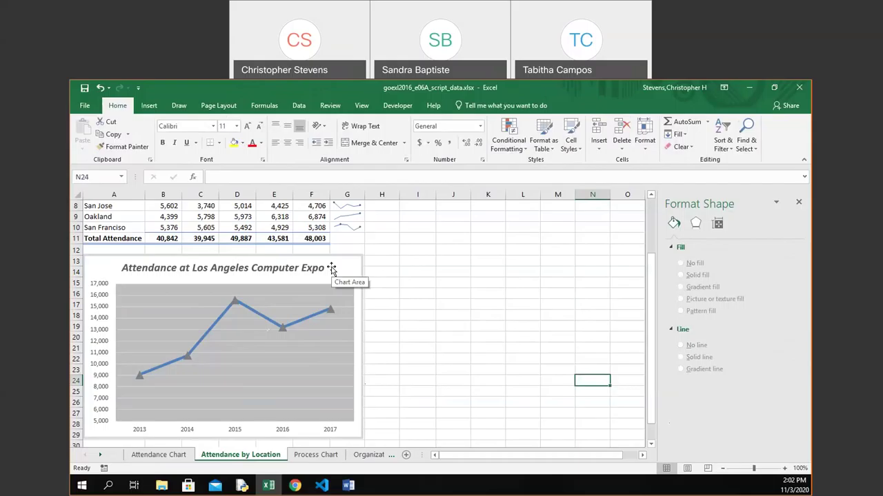
- Undo the last three line style changes and give the line chart's chart area a solid line border again
{"action": "left_click", "coordinate": [109, 88]}
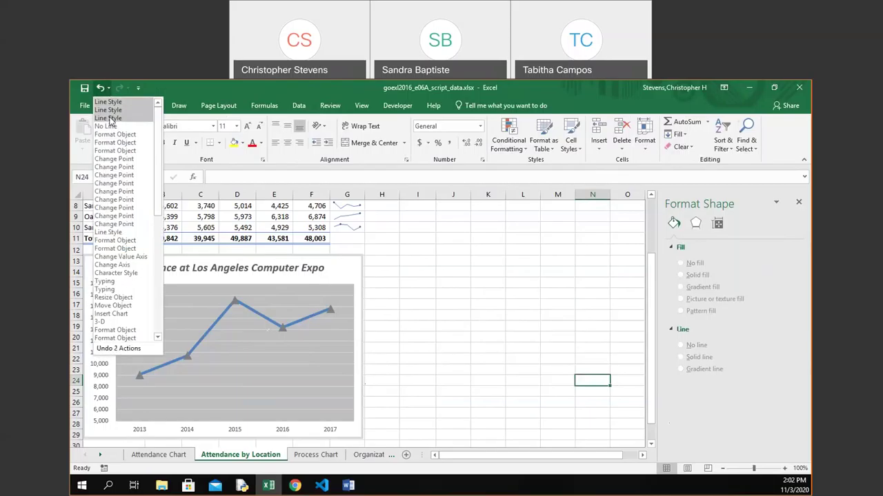
{"action": "left_click", "coordinate": [109, 118]}
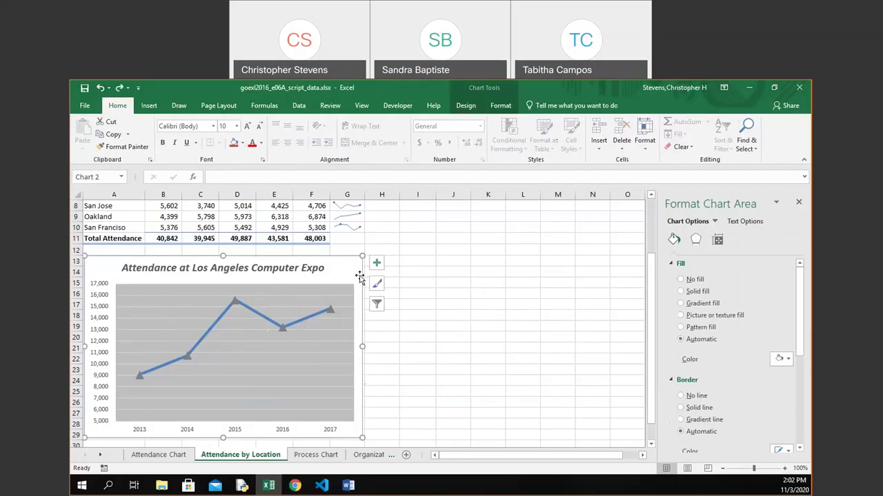
{"action": "left_click", "coordinate": [701, 408]}
{"action": "scroll", "coordinate": [790, 403], "scroll_direction": "down", "scroll_amount": 1}
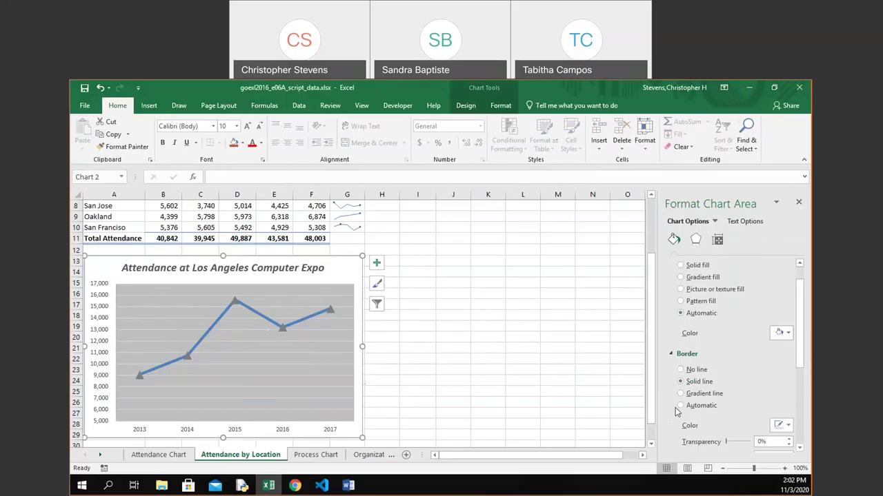
{"action": "scroll", "coordinate": [676, 412], "scroll_direction": "down", "scroll_amount": 1}
{"action": "left_click", "coordinate": [458, 357]}
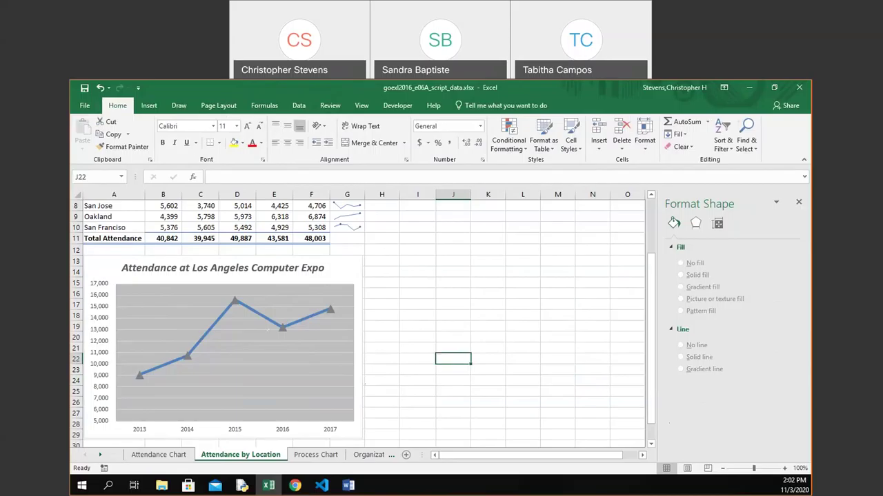
- Add a linear trendline to the Los Angeles attendance line chart
{"action": "key", "text": "alt+Tab"}
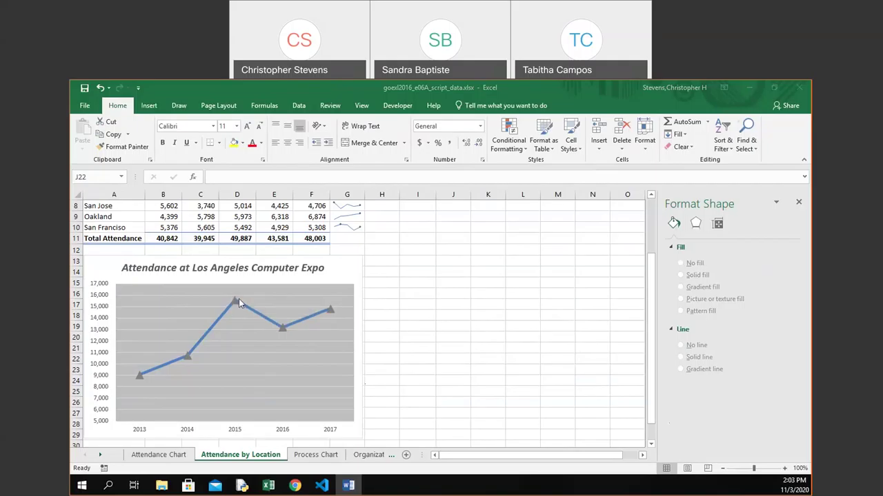
{"action": "mouse_move", "coordinate": [239, 301]}
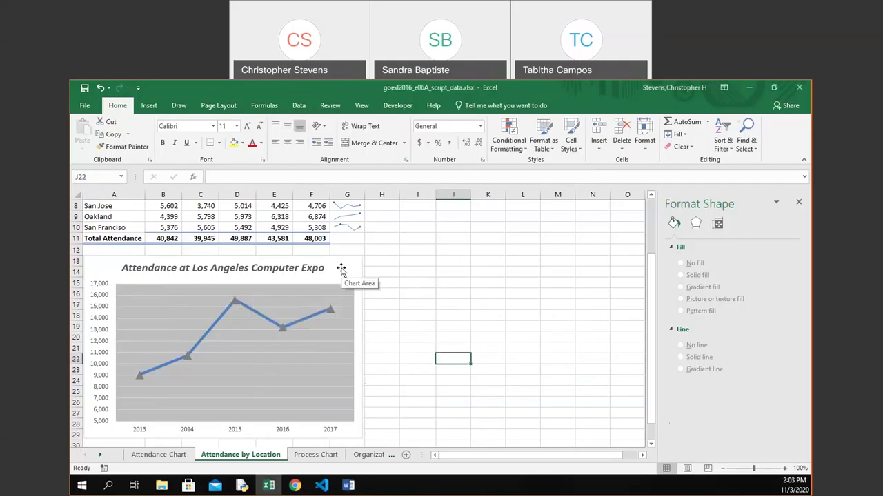
{"action": "left_click", "coordinate": [341, 270]}
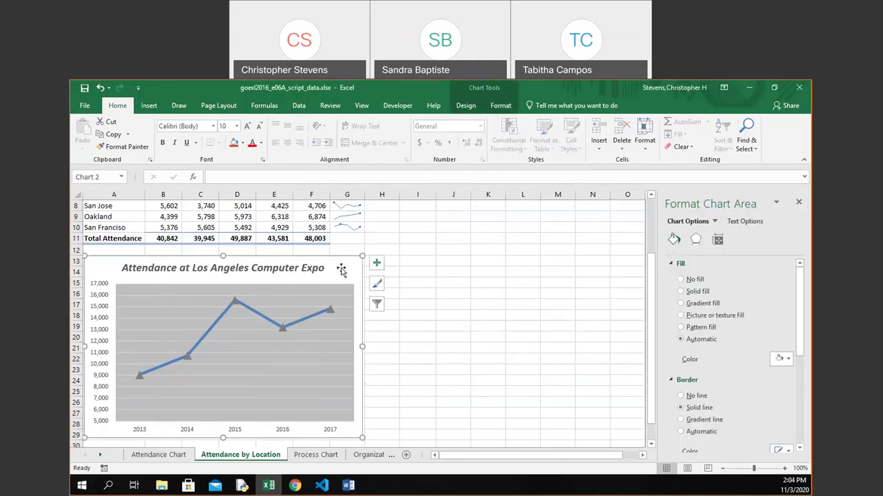
{"action": "left_click", "coordinate": [376, 265]}
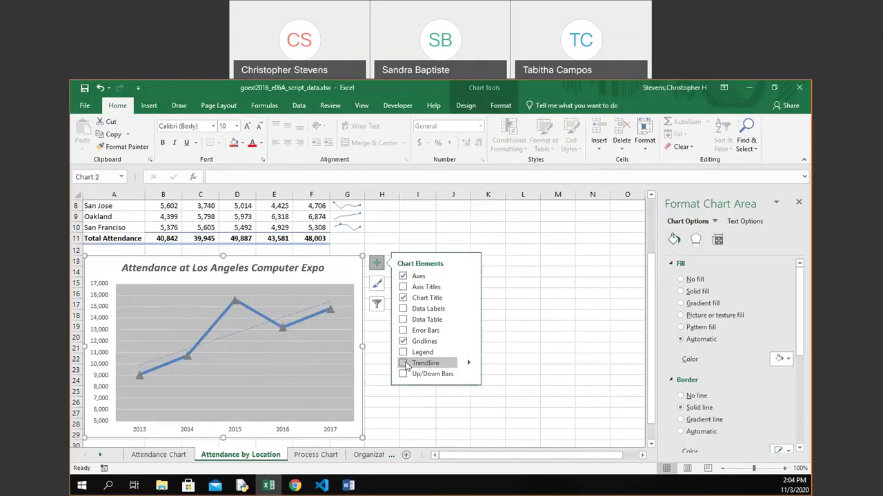
{"action": "left_click", "coordinate": [469, 364]}
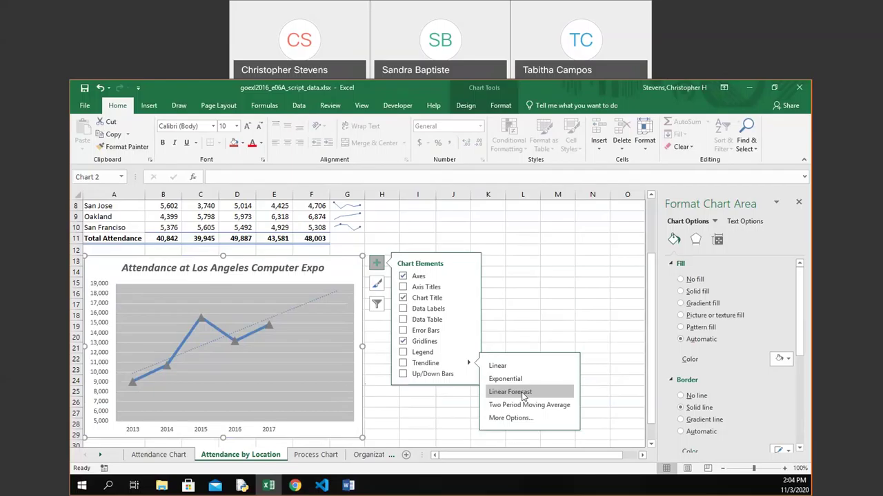
{"action": "left_click", "coordinate": [508, 370]}
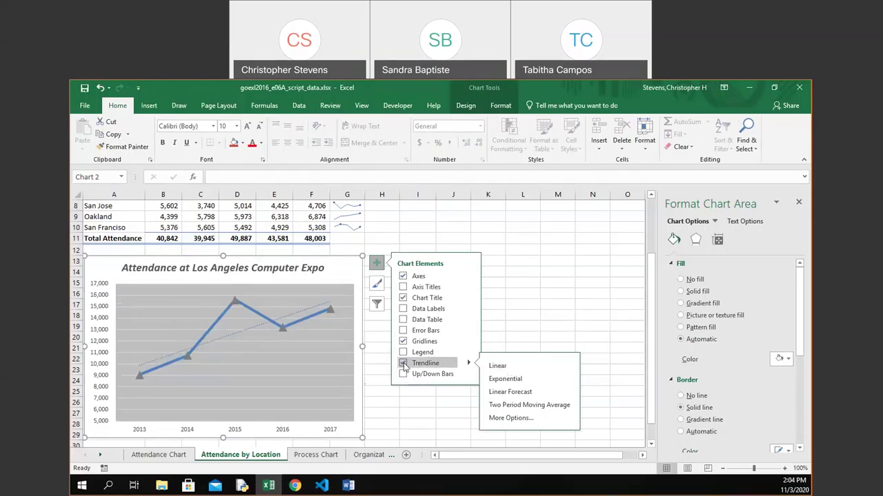
- Display the linear trendline's equation and R-squared value on the line chart
{"action": "left_click", "coordinate": [252, 328]}
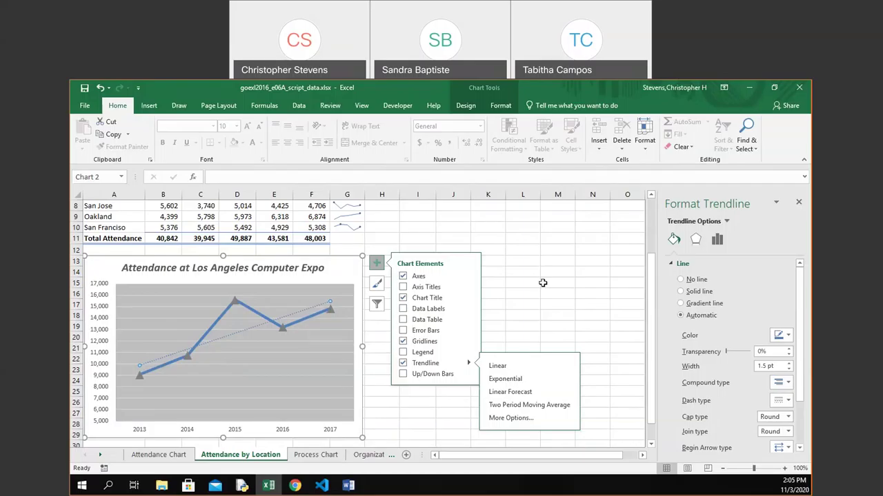
{"action": "left_click", "coordinate": [716, 242]}
{"action": "scroll", "coordinate": [764, 284], "scroll_direction": "down", "scroll_amount": 1}
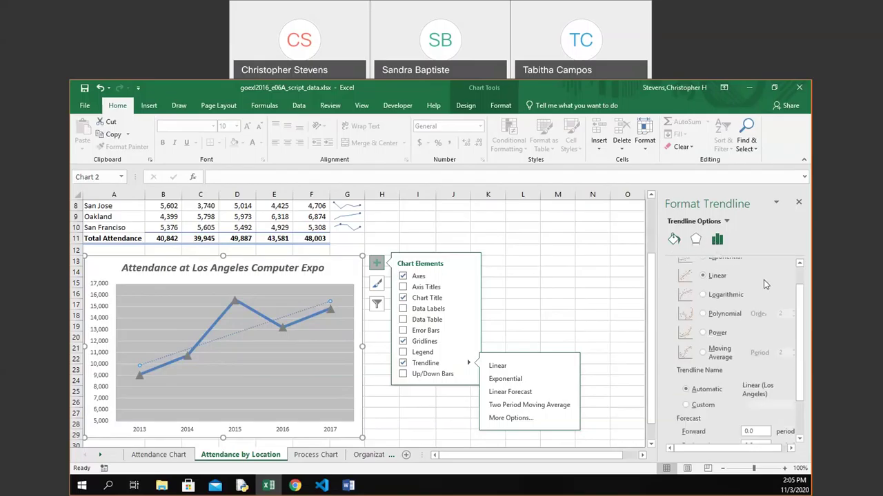
{"action": "scroll", "coordinate": [764, 285], "scroll_direction": "down", "scroll_amount": 2}
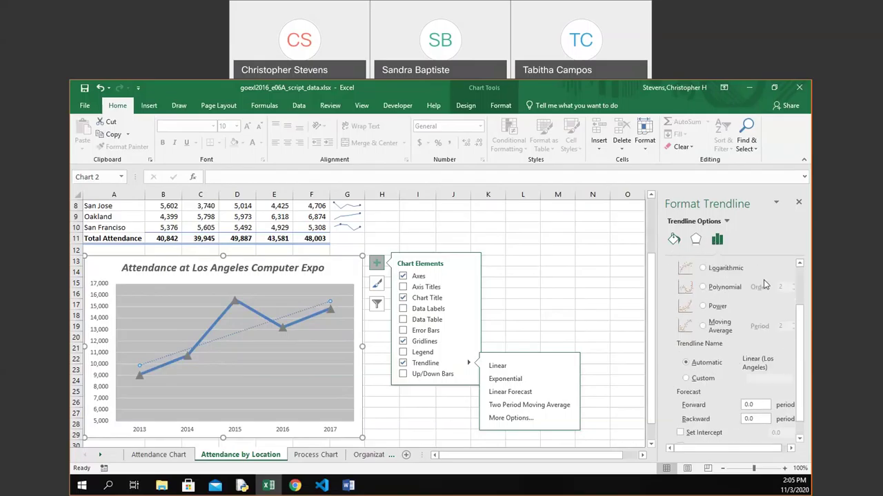
{"action": "scroll", "coordinate": [764, 284], "scroll_direction": "up", "scroll_amount": 1}
{"action": "scroll", "coordinate": [764, 285], "scroll_direction": "down", "scroll_amount": 1}
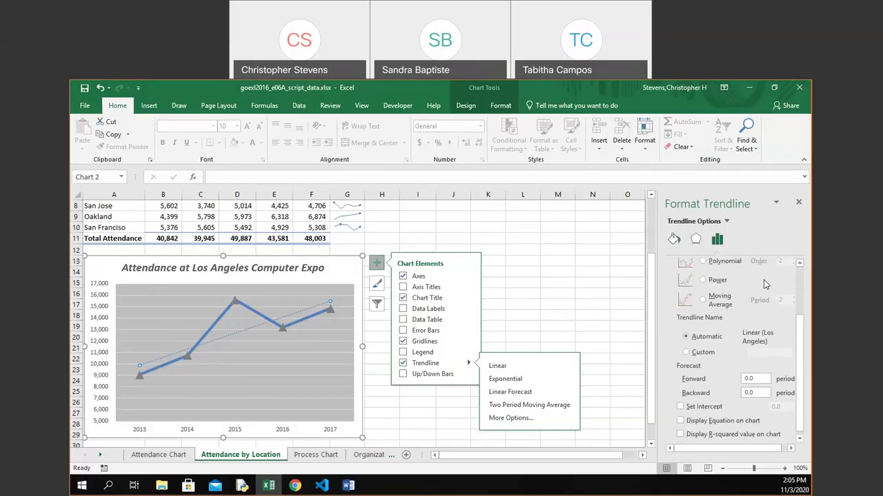
{"action": "left_click", "coordinate": [680, 421]}
{"action": "left_click", "coordinate": [681, 434]}
{"action": "left_click", "coordinate": [622, 349]}
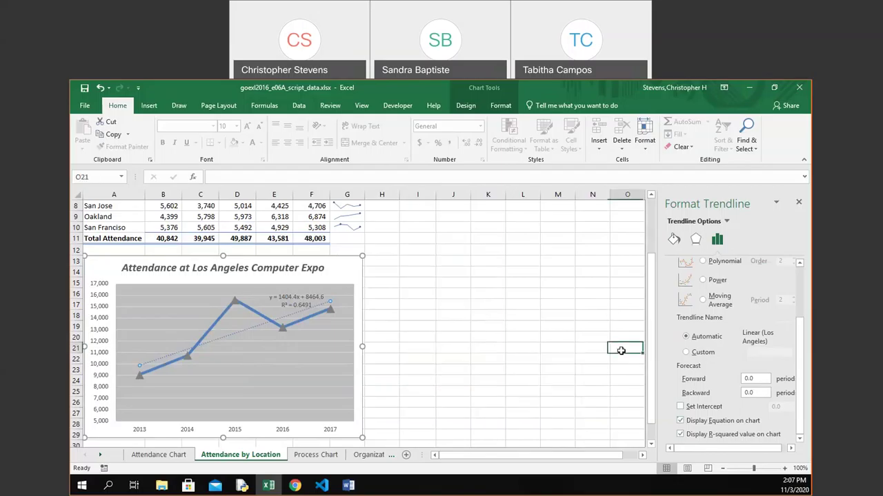
{"action": "left_click", "coordinate": [284, 300]}
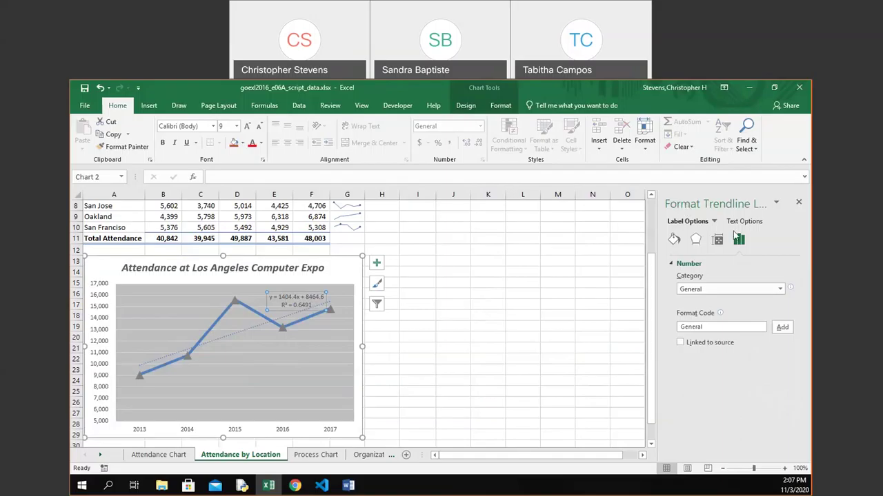
{"action": "left_click", "coordinate": [393, 262]}
{"action": "key", "text": "alt+Tab"}
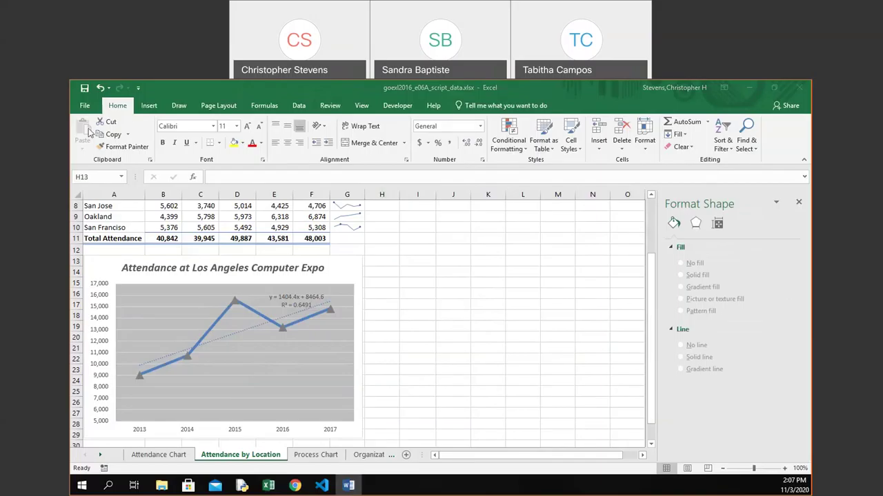
- Save the workbook as "6A_Attendance Fall 2020" in the current Excel 06A folder
{"action": "left_click", "coordinate": [78, 109]}
{"action": "left_click", "coordinate": [80, 107]}
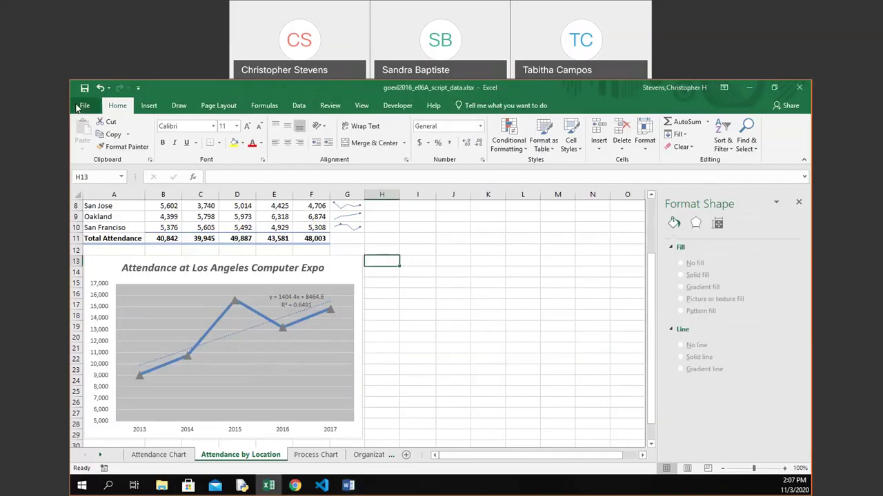
{"action": "left_click", "coordinate": [116, 209]}
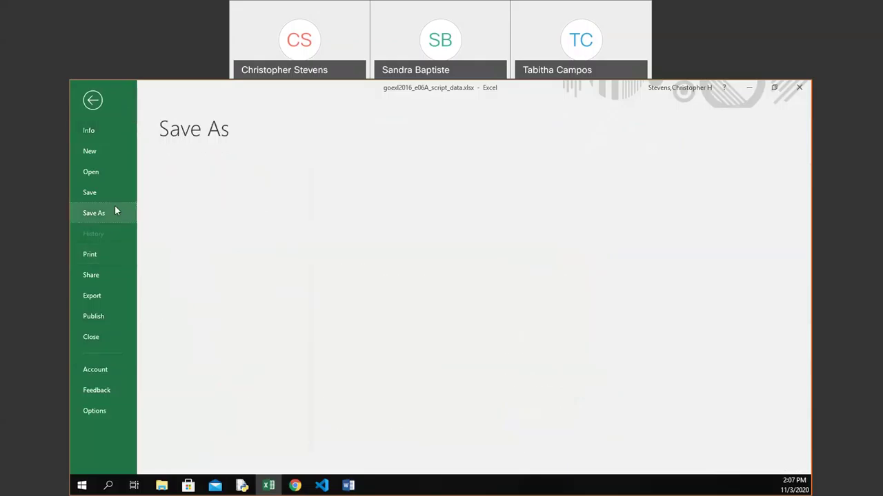
{"action": "left_click", "coordinate": [261, 265]}
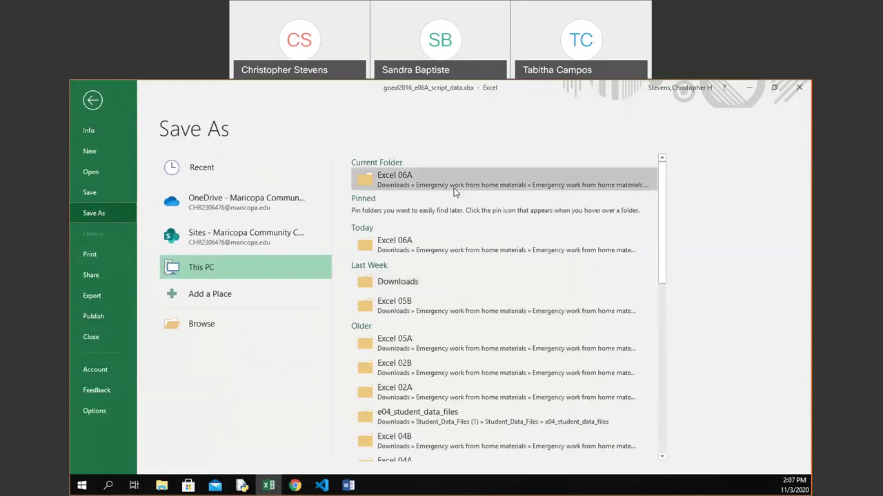
{"action": "left_click", "coordinate": [454, 186]}
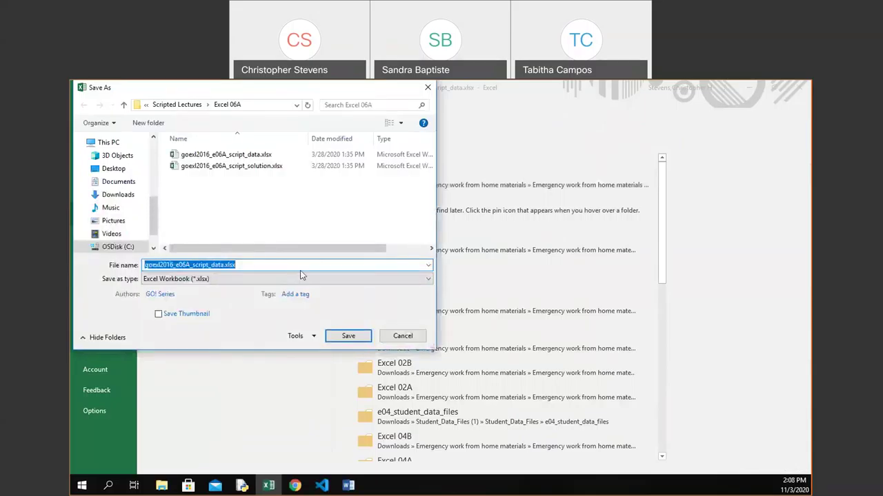
{"action": "key", "text": "BackSpace"}
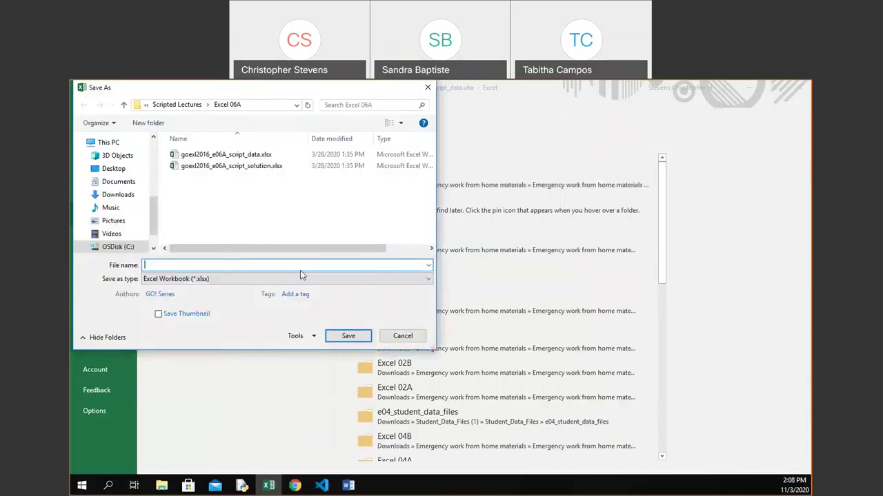
{"action": "type", "text": "6A_Attendance Fall 20"}
{"action": "key", "text": "Return"}
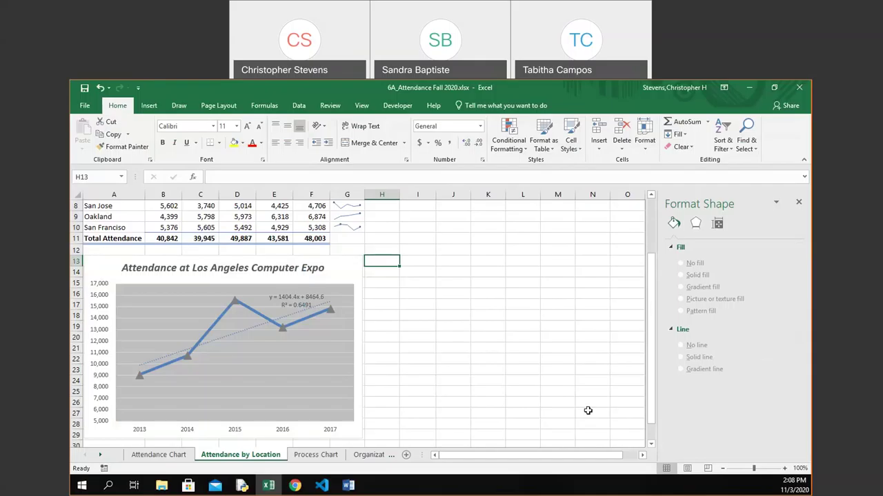
- View the Process Chart and Organization Chart sheets and return to the Attendance by Location sheet
{"action": "left_click", "coordinate": [317, 457]}
{"action": "left_click", "coordinate": [360, 456]}
{"action": "left_click", "coordinate": [192, 456]}
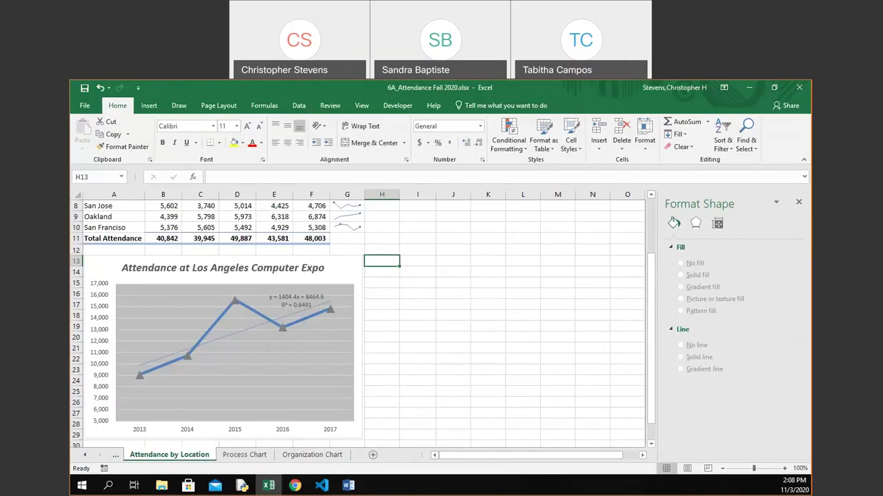
{"action": "key", "text": "alt+Tab"}
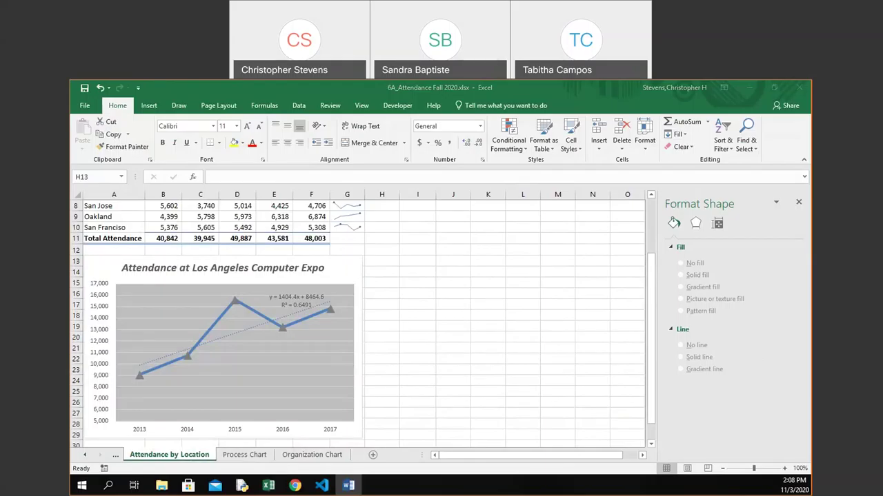